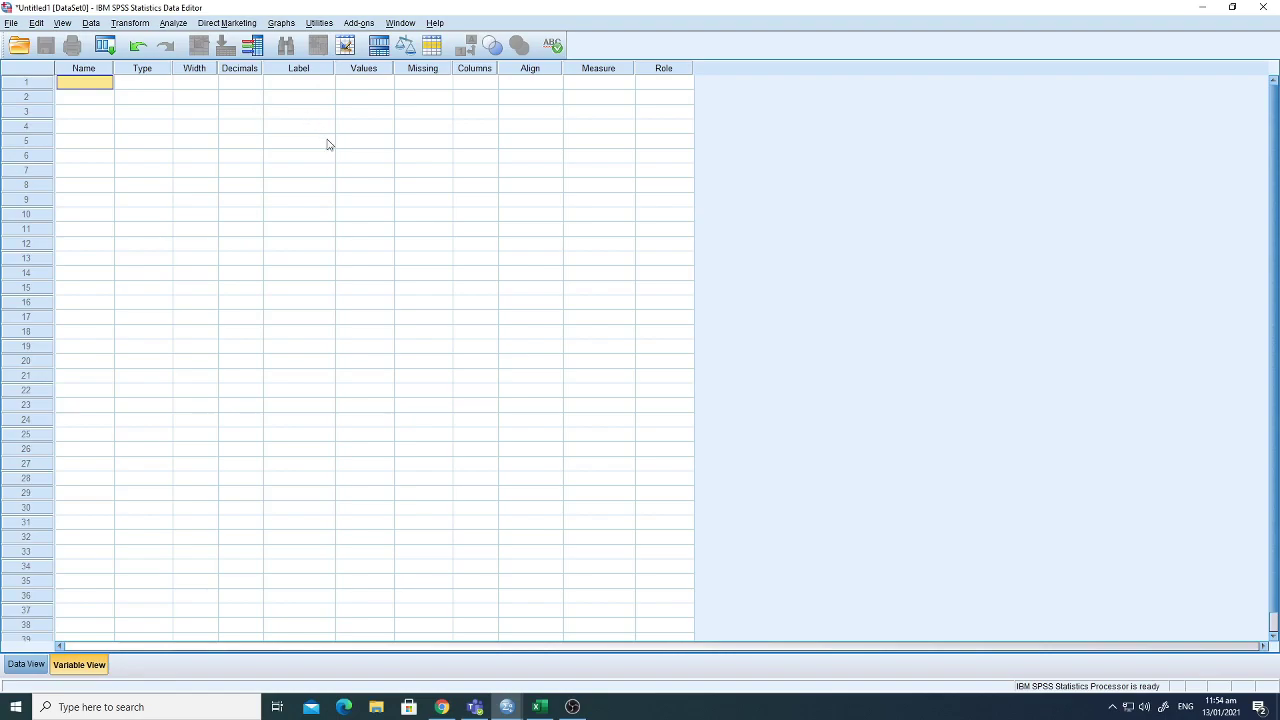
Try to name the first variable "Student ID" in Variable View.
click(26, 664)
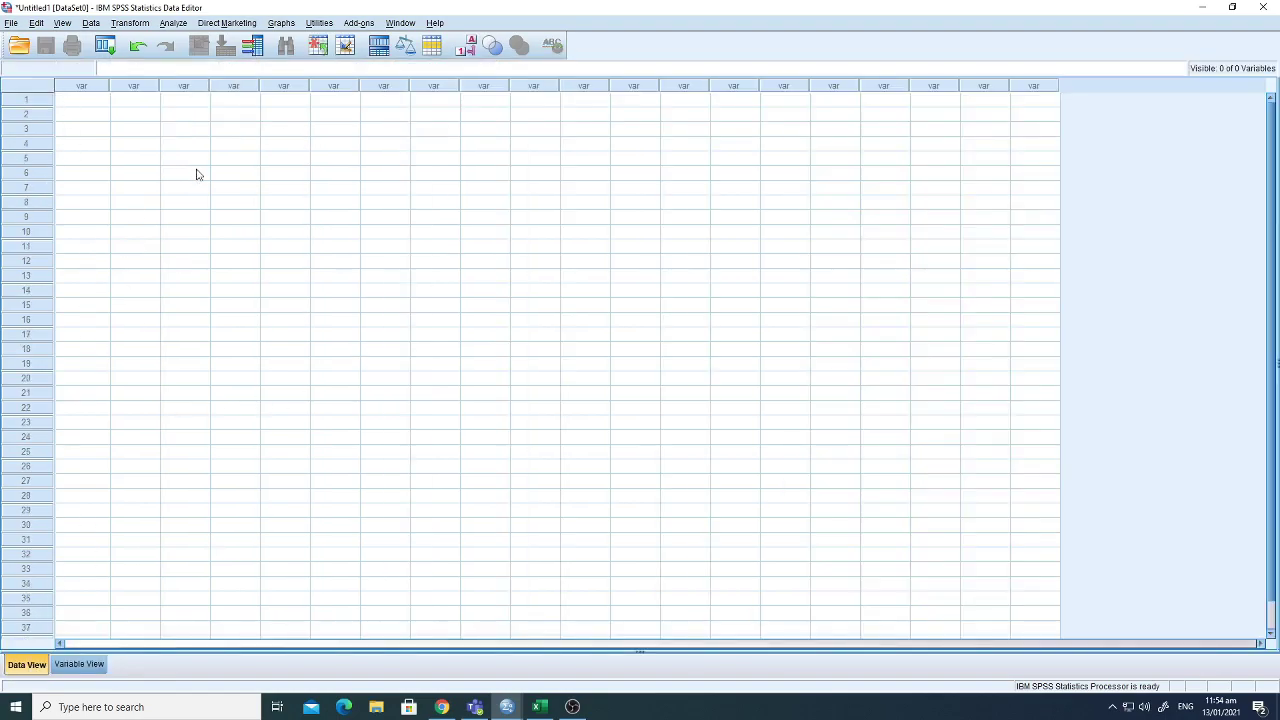
click(78, 664)
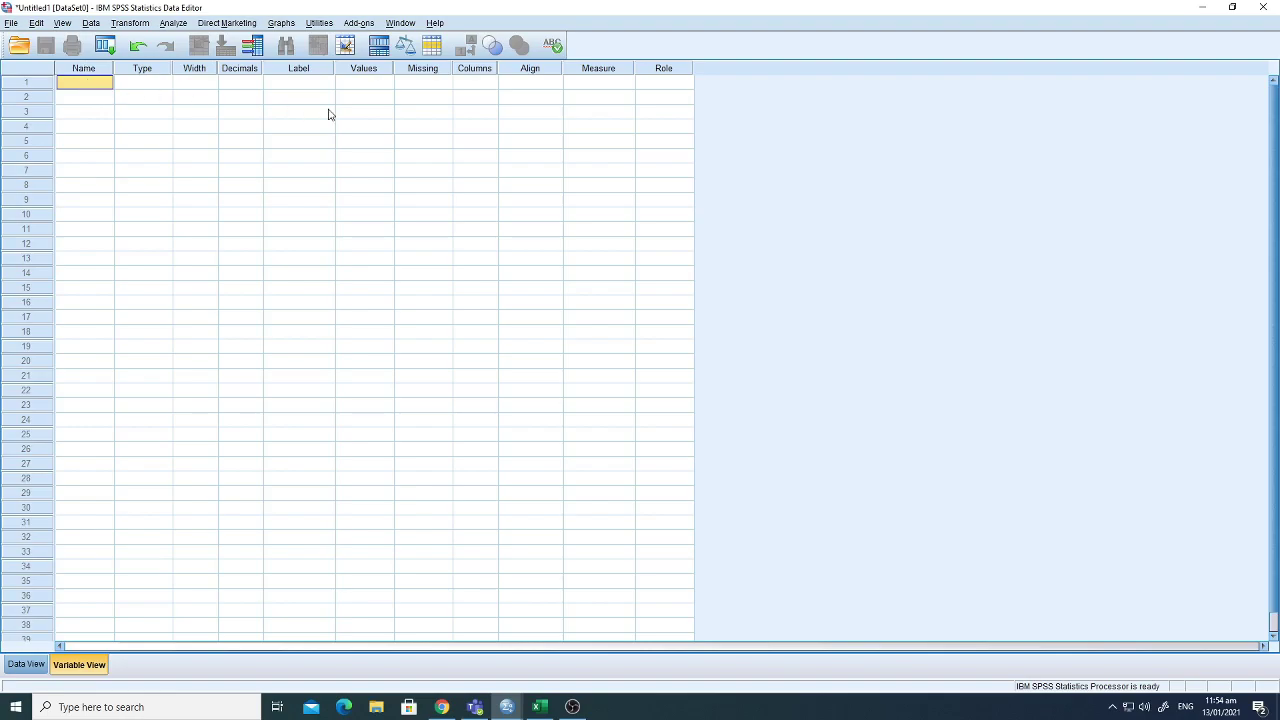
text(udent ID)
key(Return)
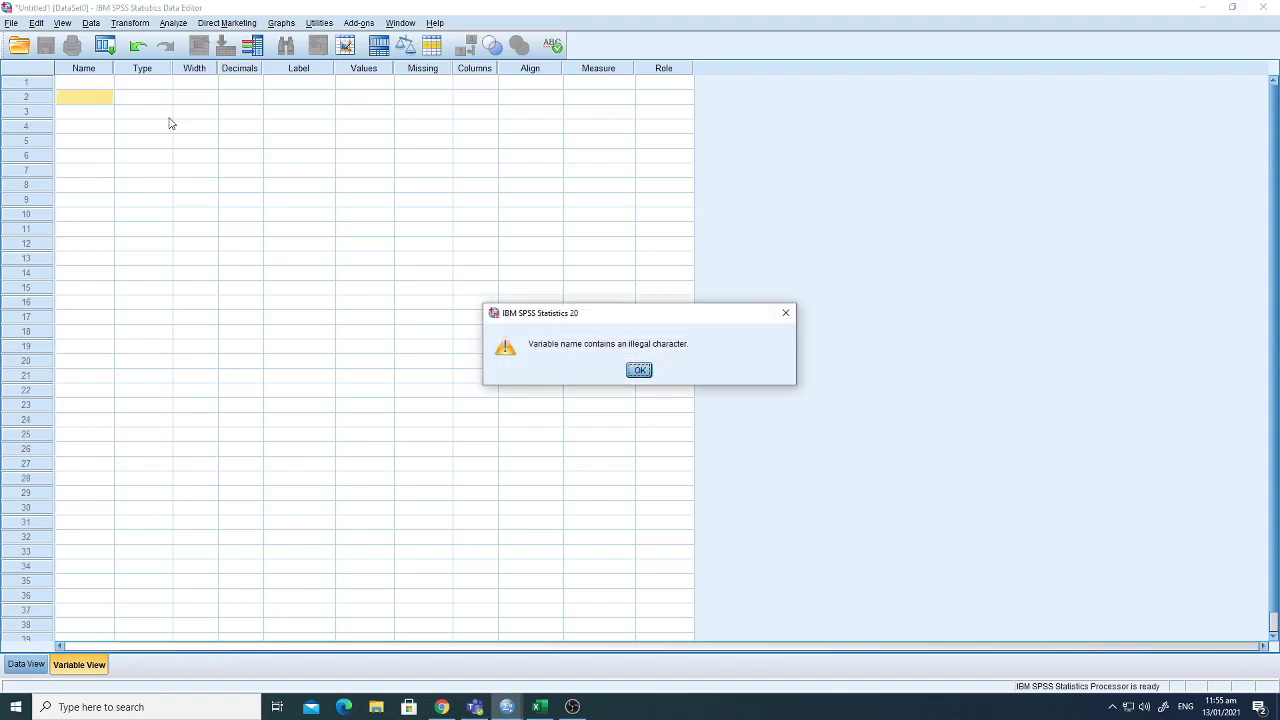
click(640, 373)
Name the first variable StudentID and view its variable type options without changing them.
click(106, 83)
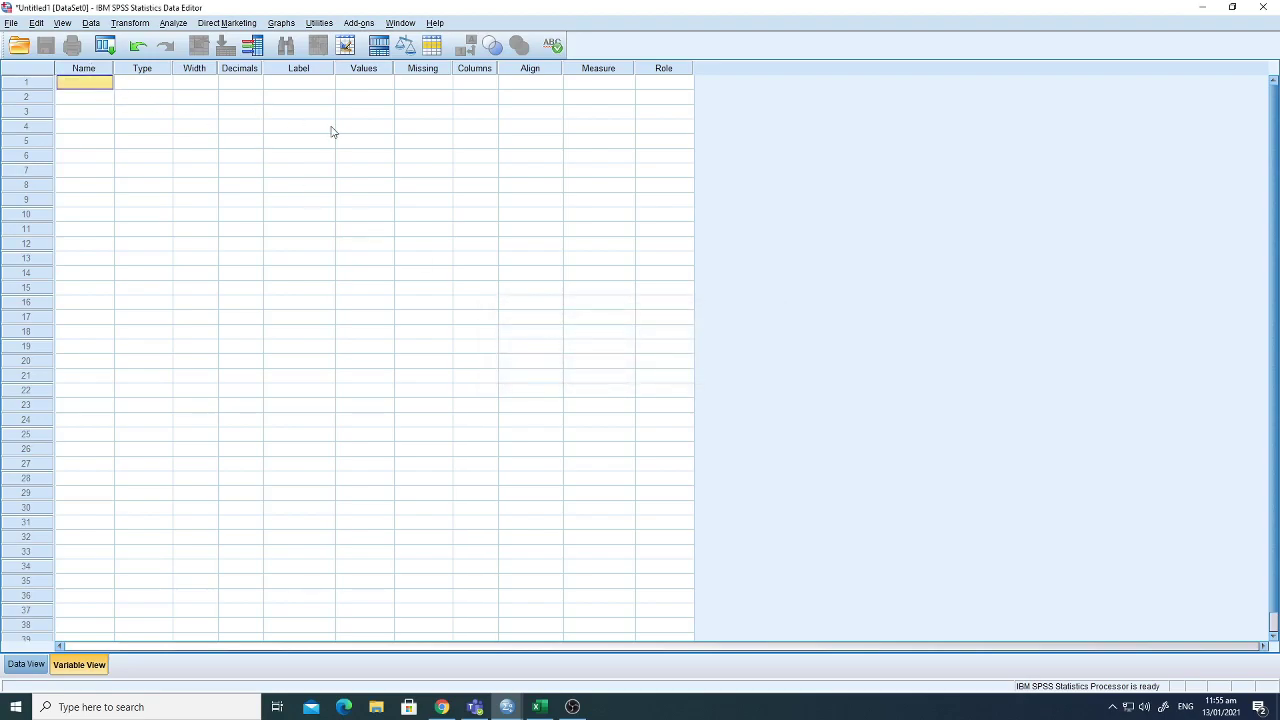
text(StudentID)
click(150, 83)
click(165, 82)
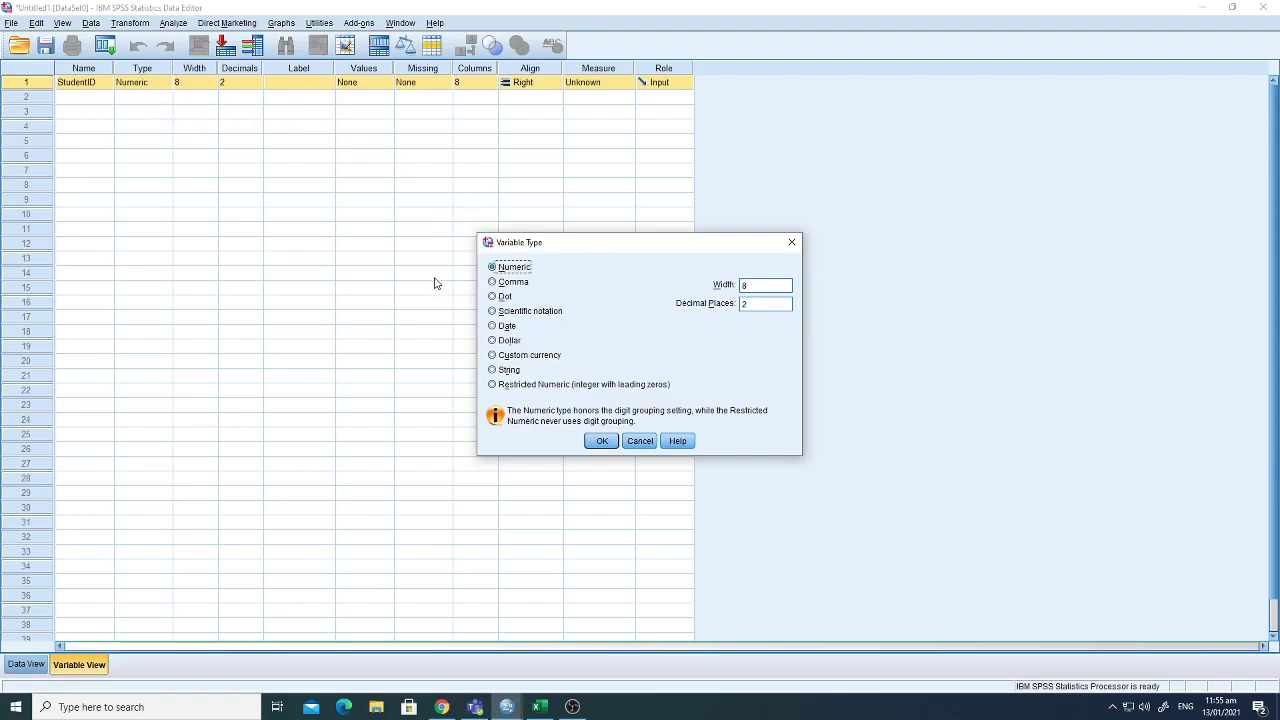
click(640, 441)
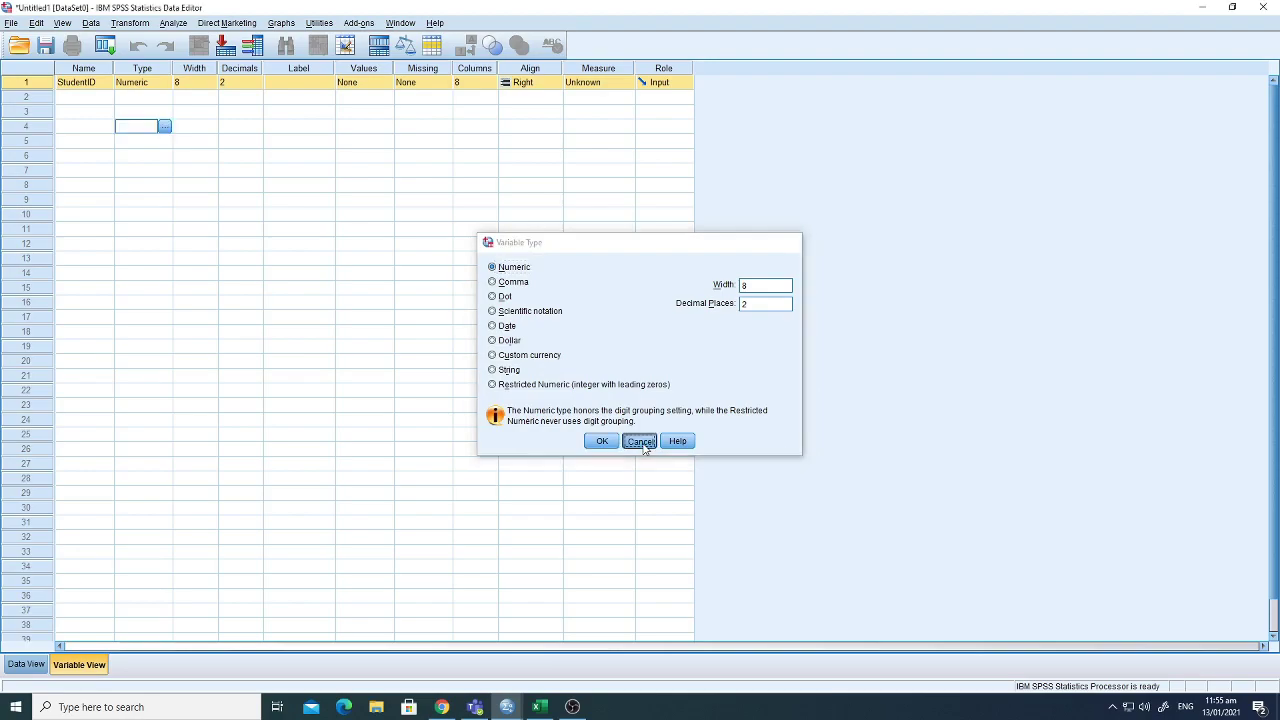
Set StudentID's decimals to 0 and enter StudentID as its label.
click(200, 82)
click(210, 80)
click(210, 86)
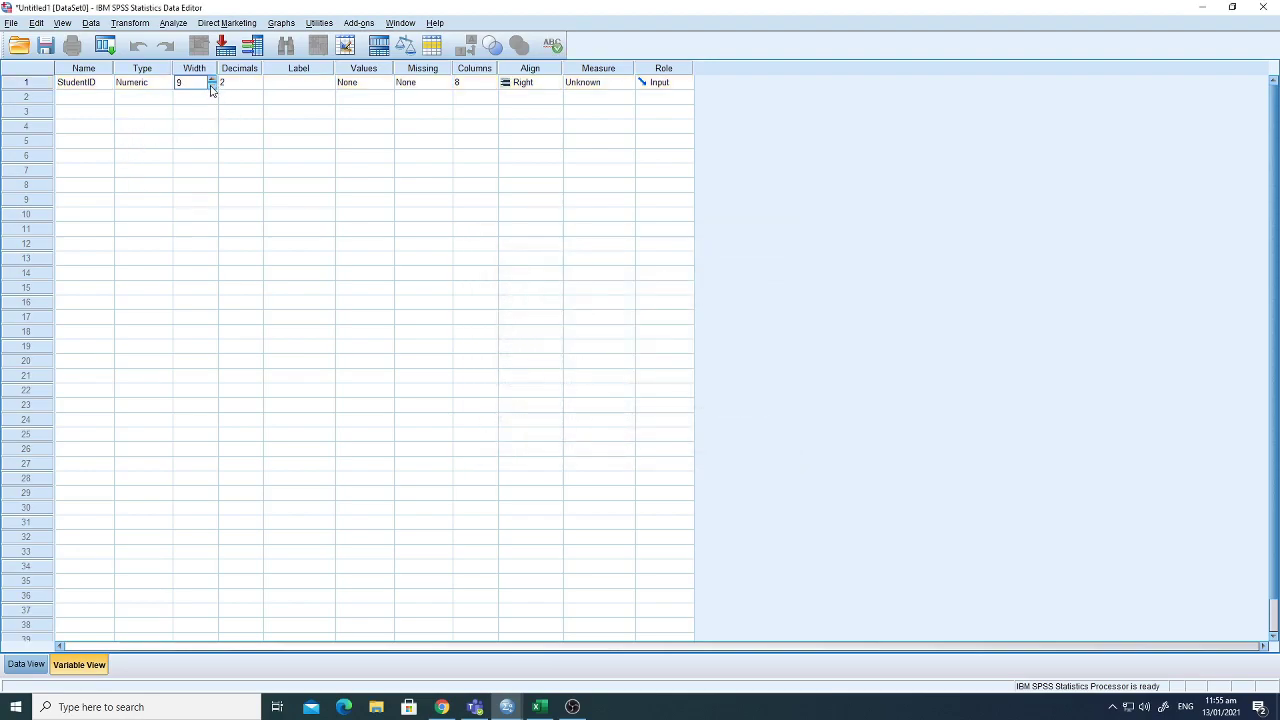
click(238, 83)
text(0)
click(241, 116)
click(285, 85)
click(285, 89)
text(StudentID)
Check StudentID's value labels, missing values and column width settings.
click(364, 85)
click(385, 84)
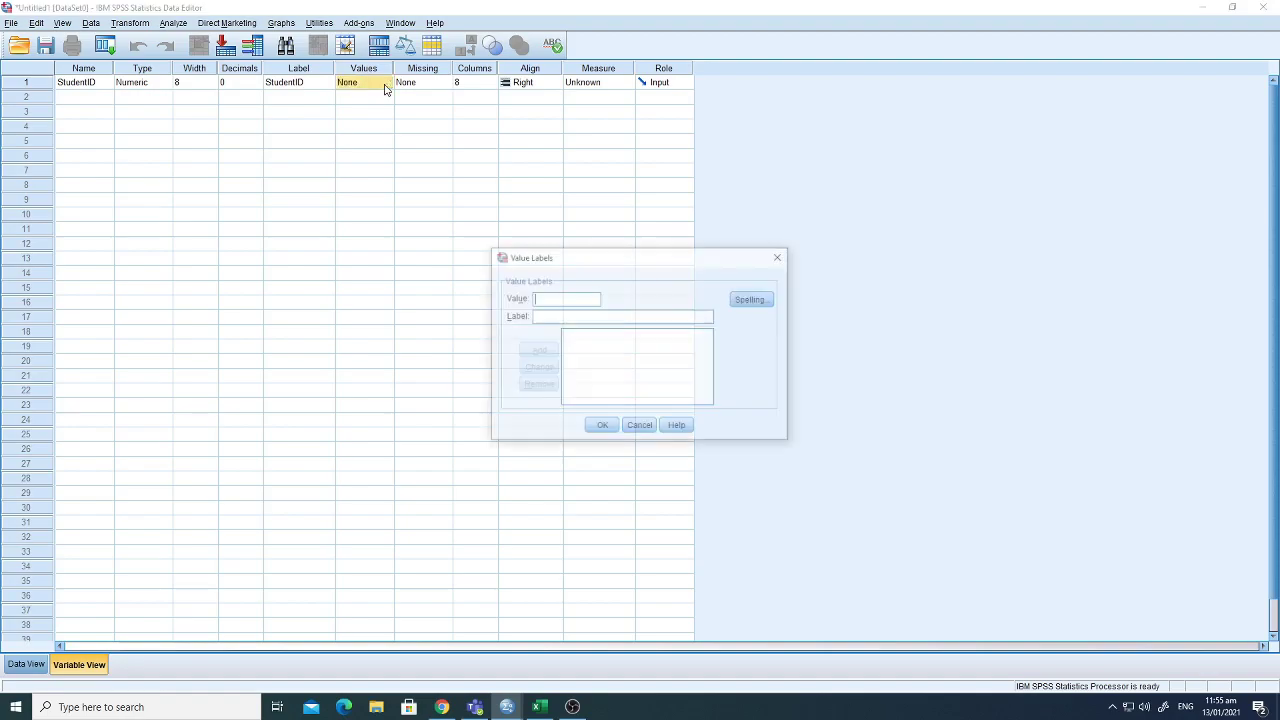
click(640, 427)
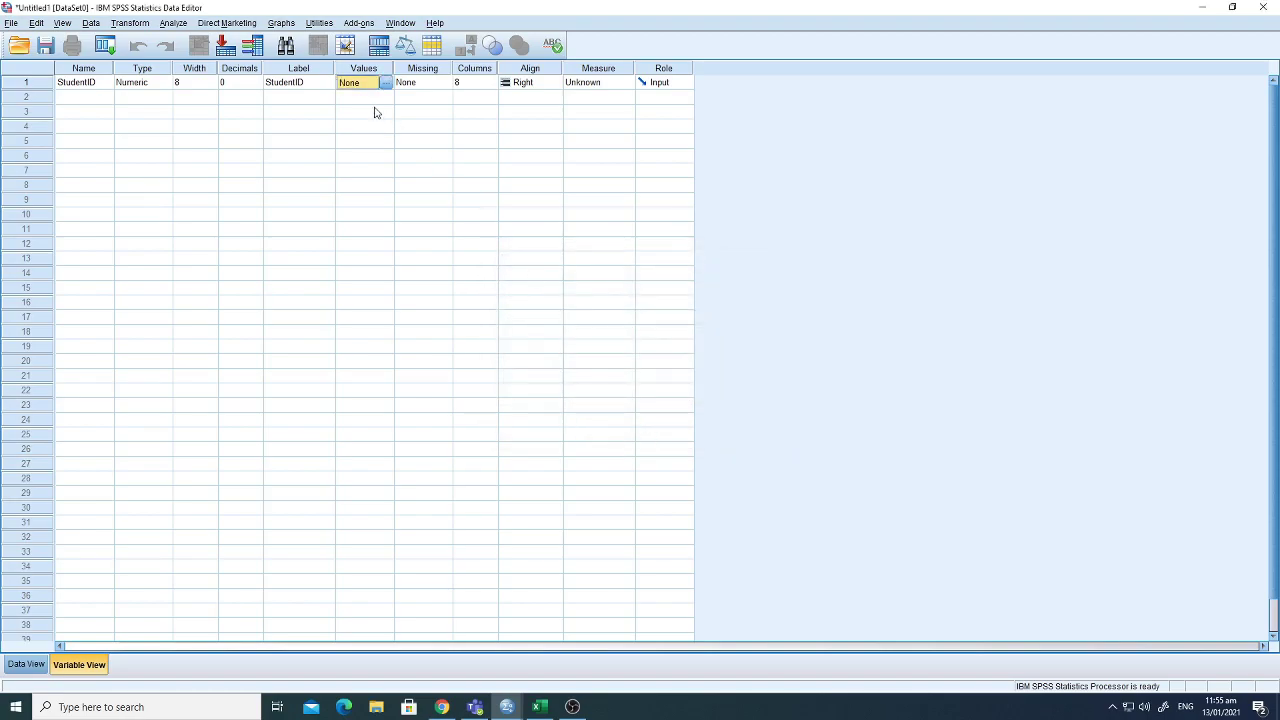
click(423, 85)
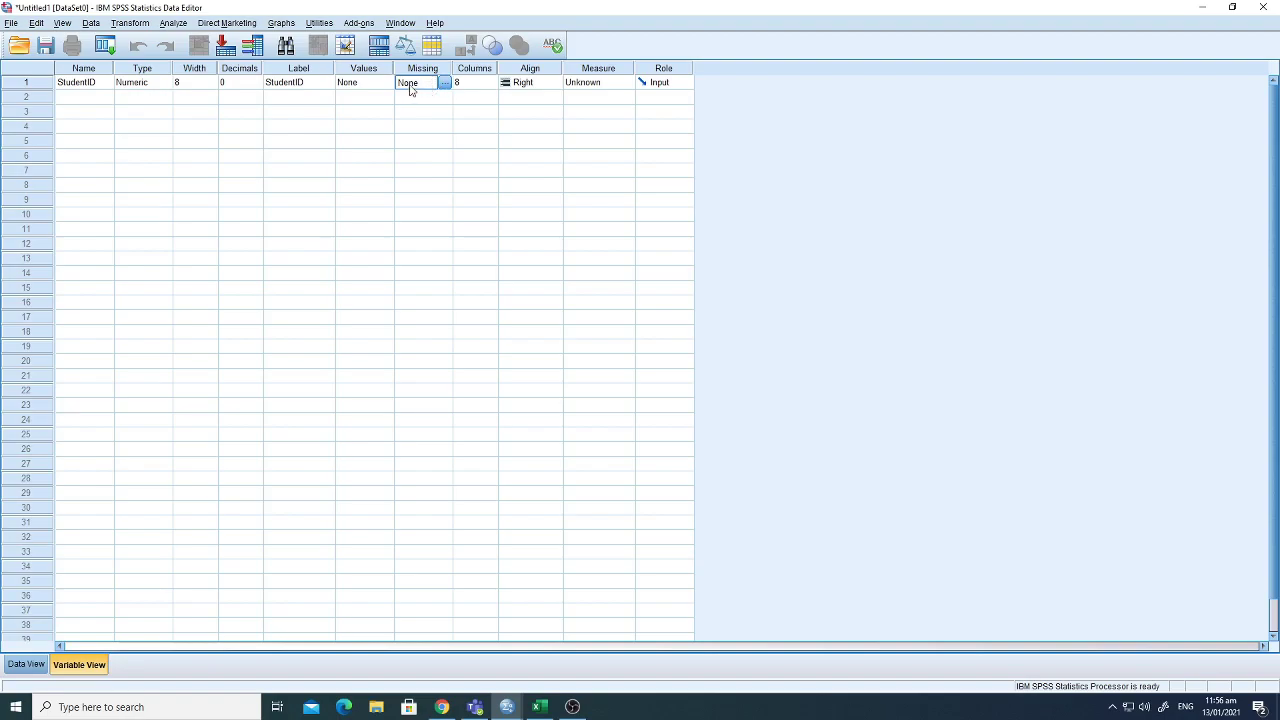
click(462, 86)
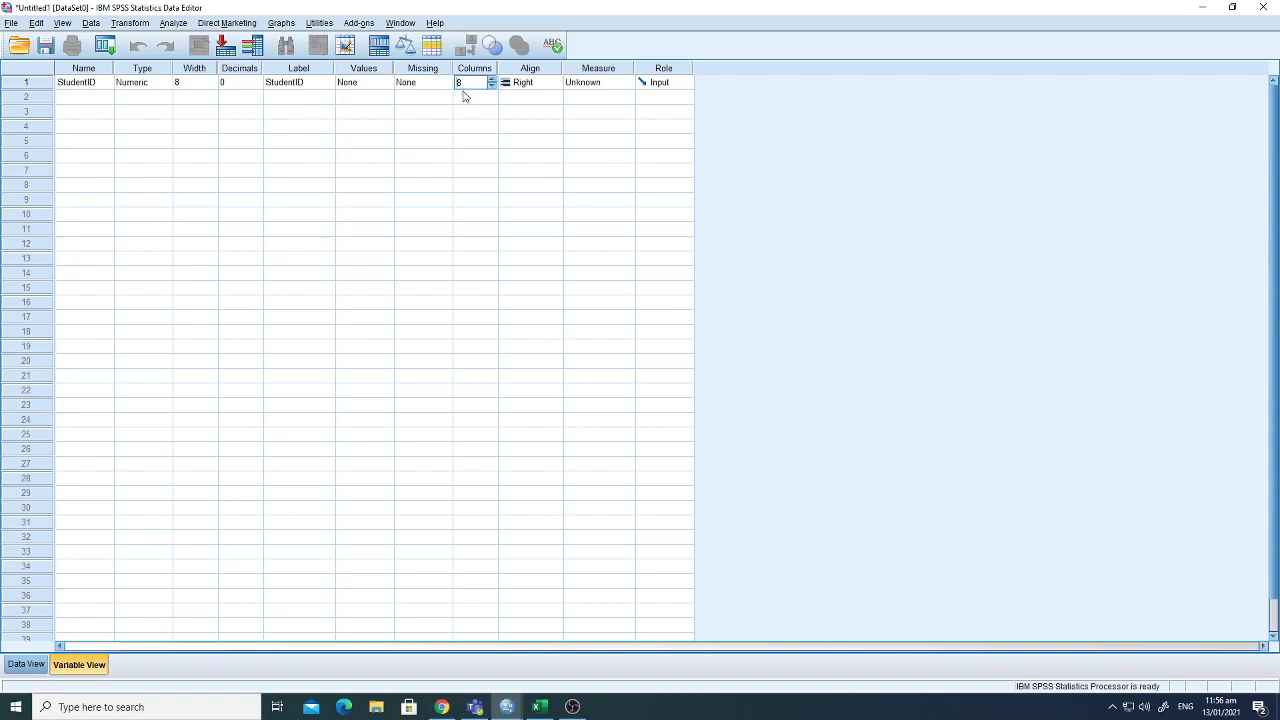
Set StudentID's alignment to Left and its measurement level to Nominal.
click(530, 85)
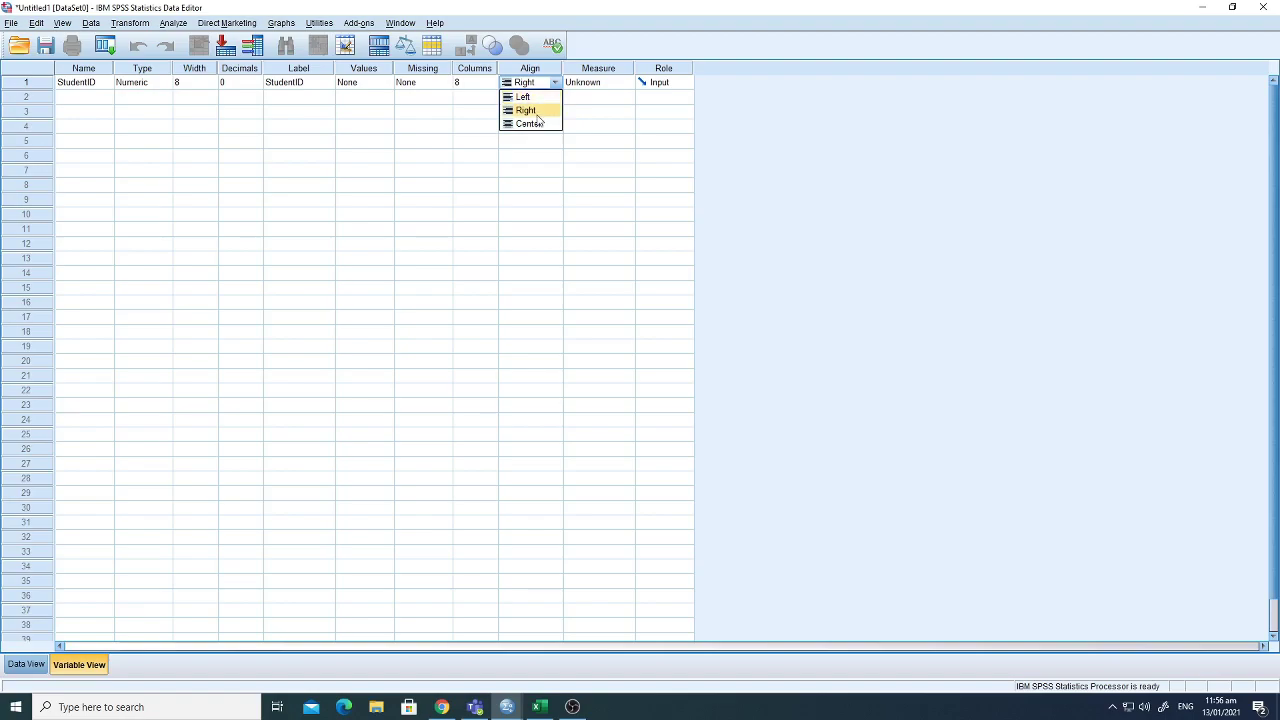
click(538, 123)
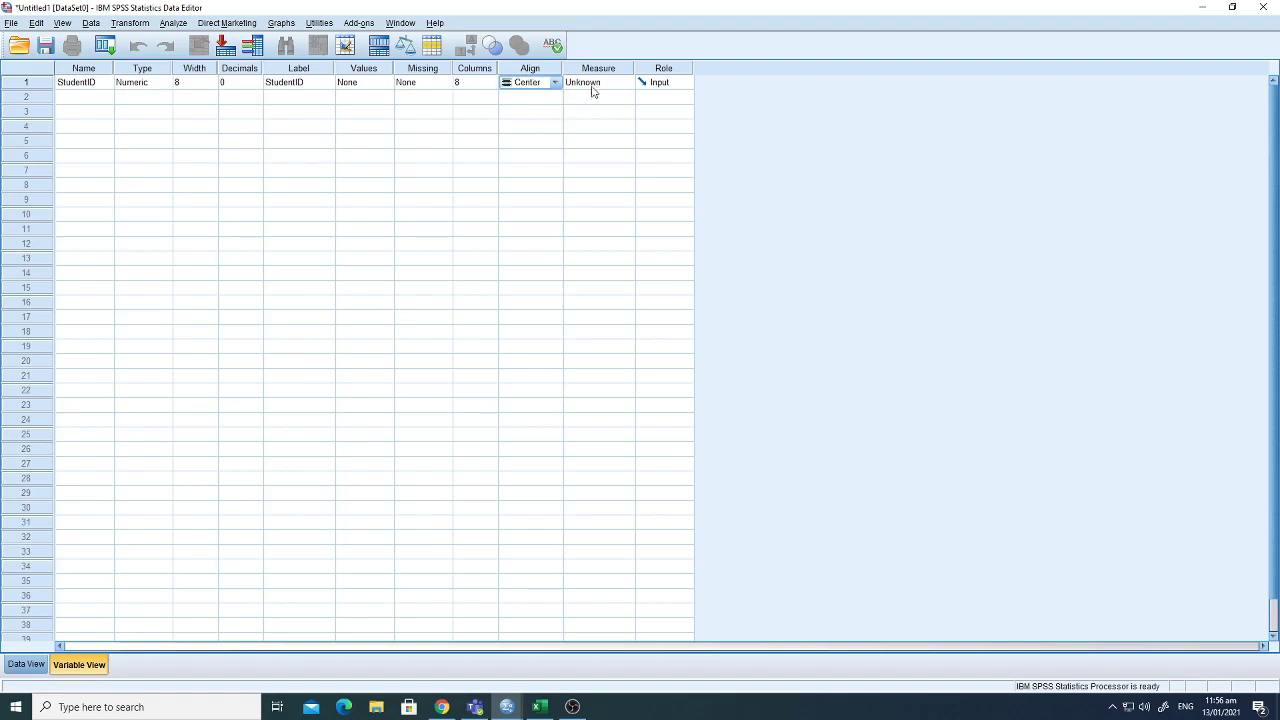
click(554, 83)
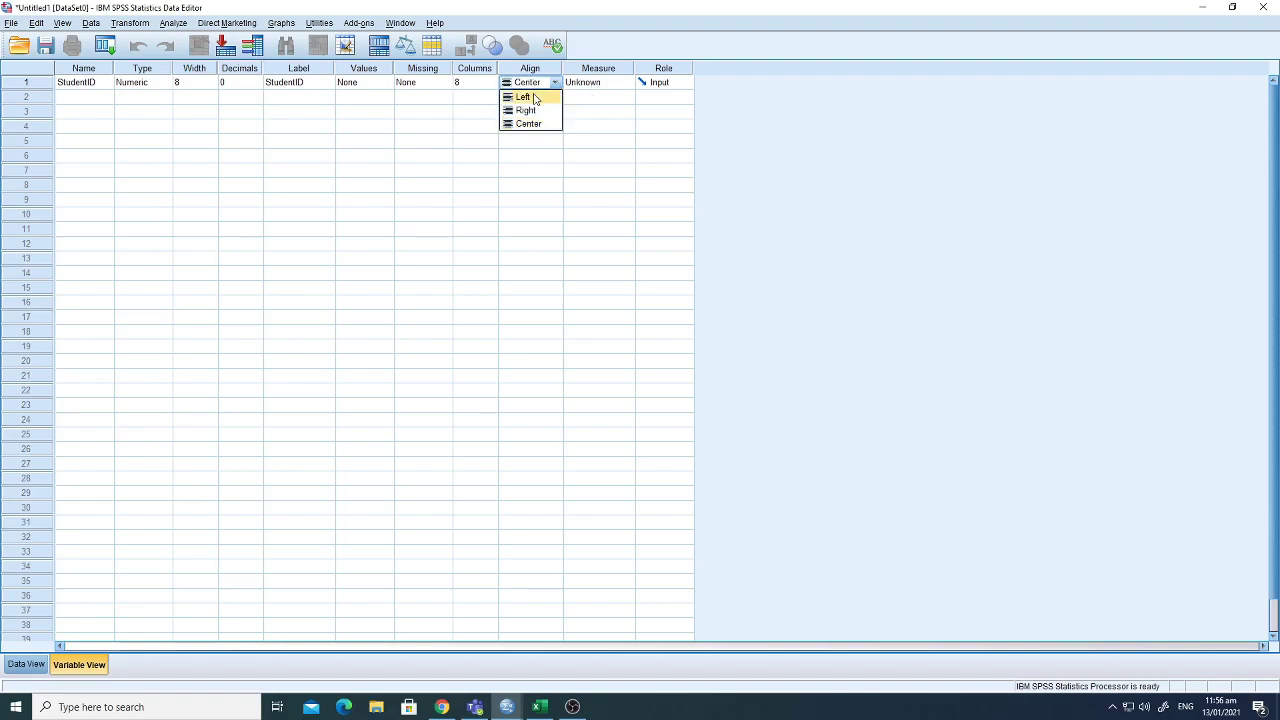
click(535, 97)
click(598, 85)
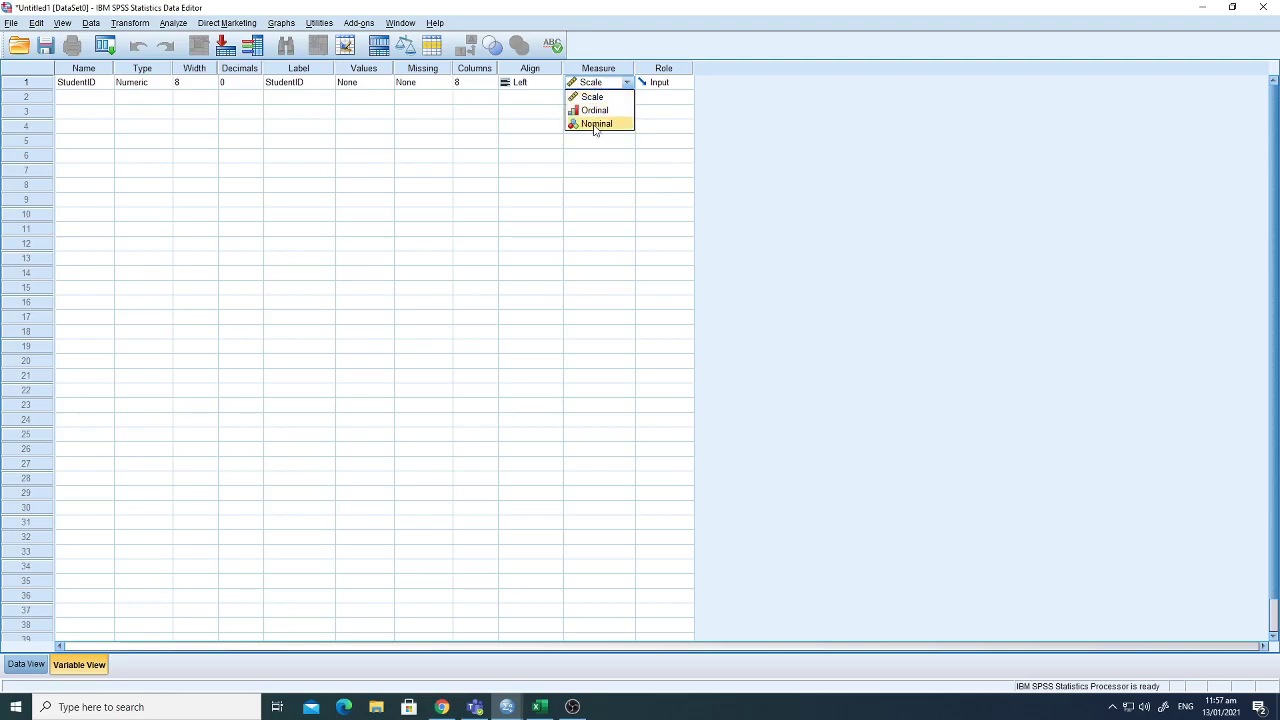
click(595, 124)
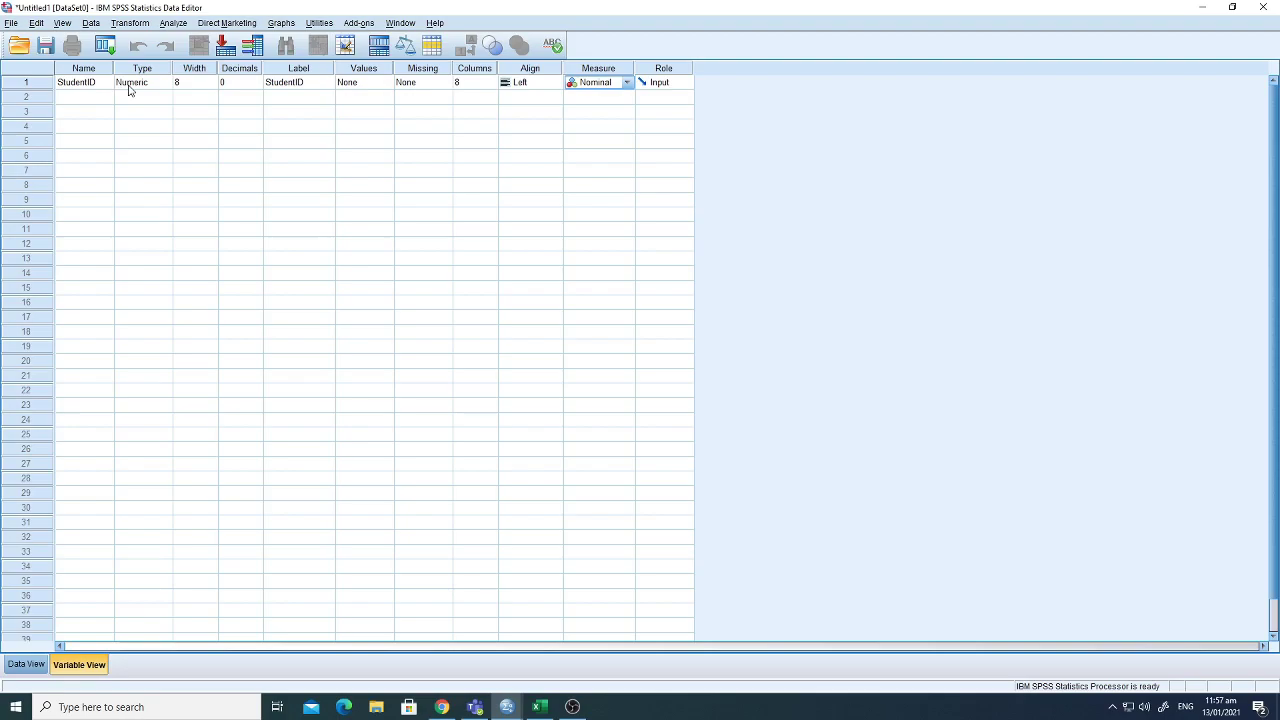
Add a second variable called Name and set its type to String.
click(70, 100)
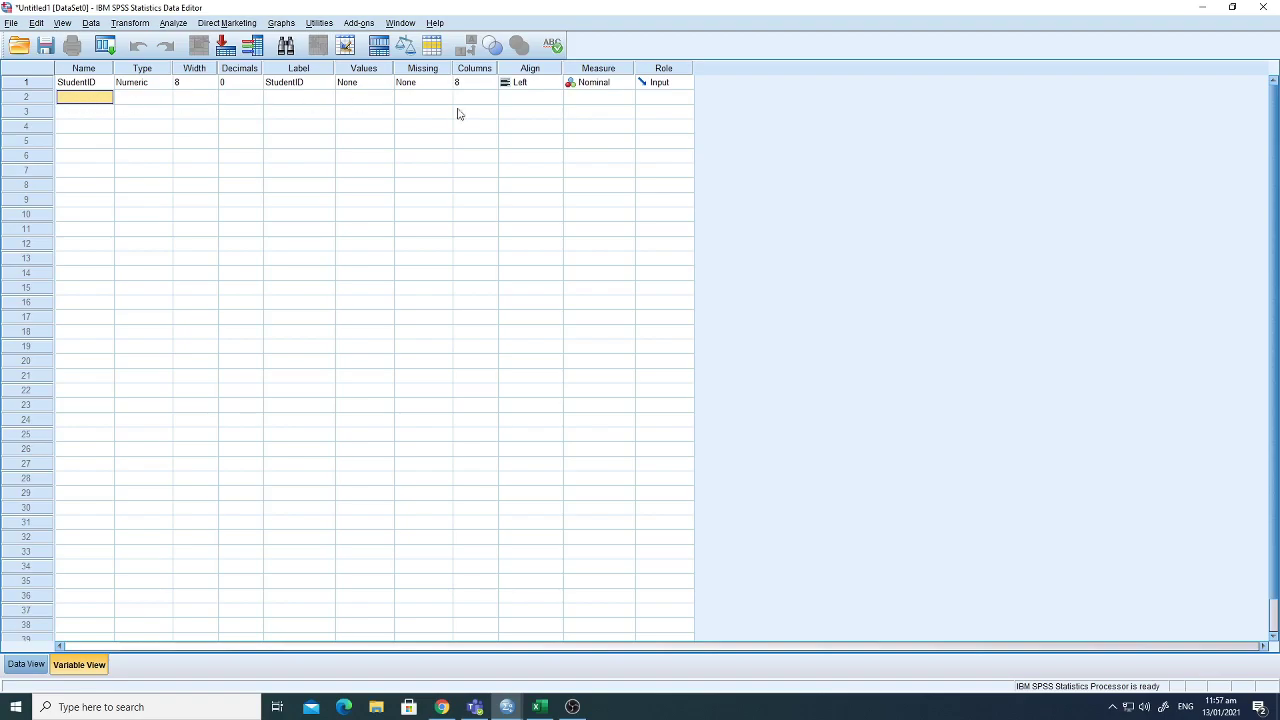
text(n)
click(209, 126)
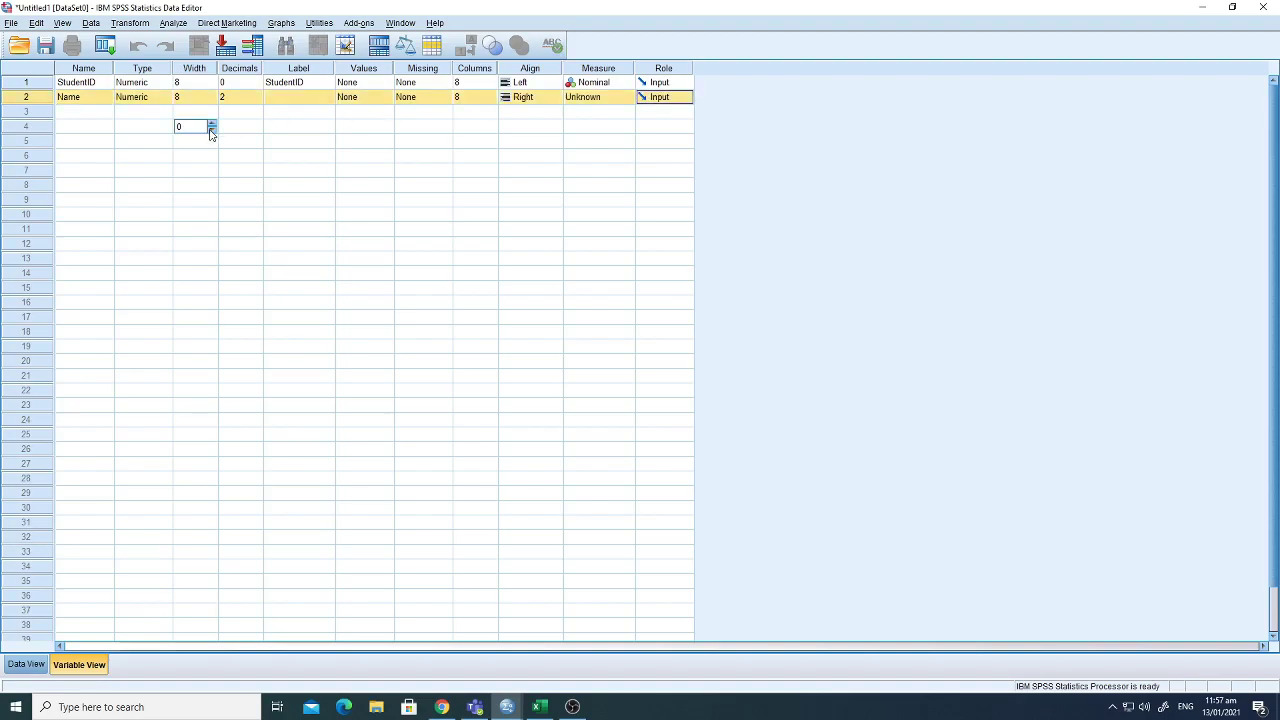
click(130, 98)
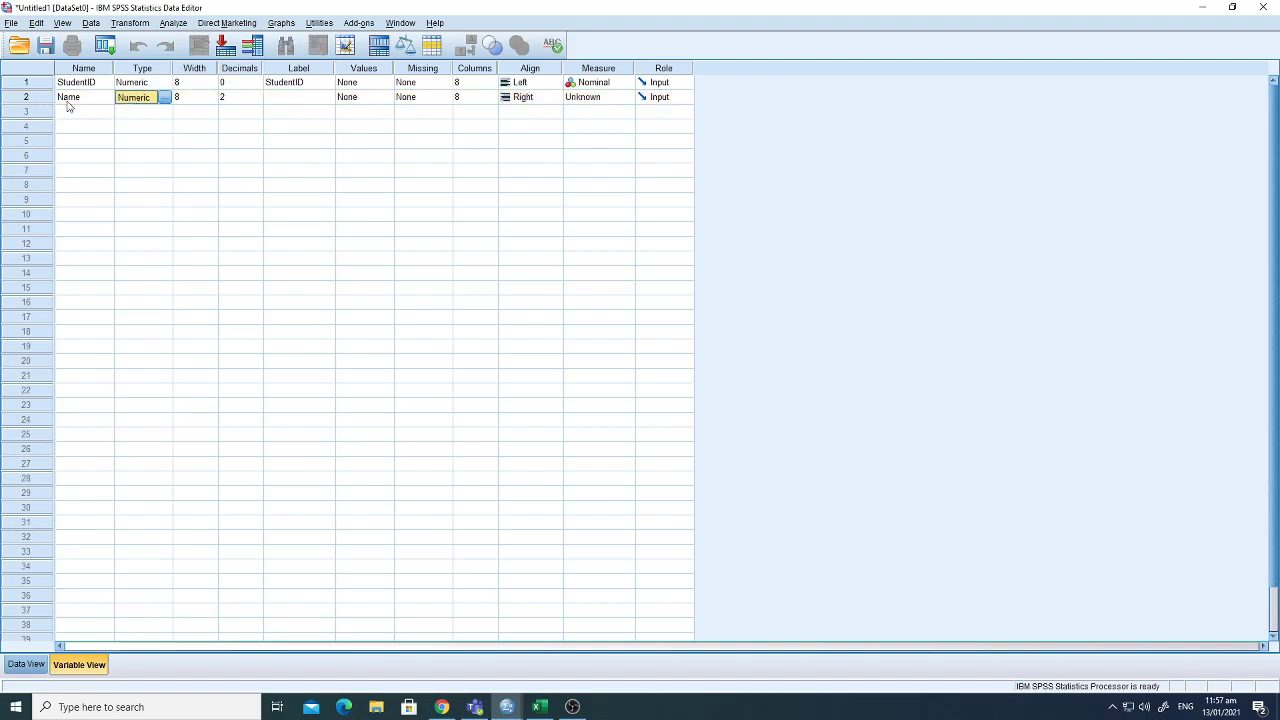
click(164, 97)
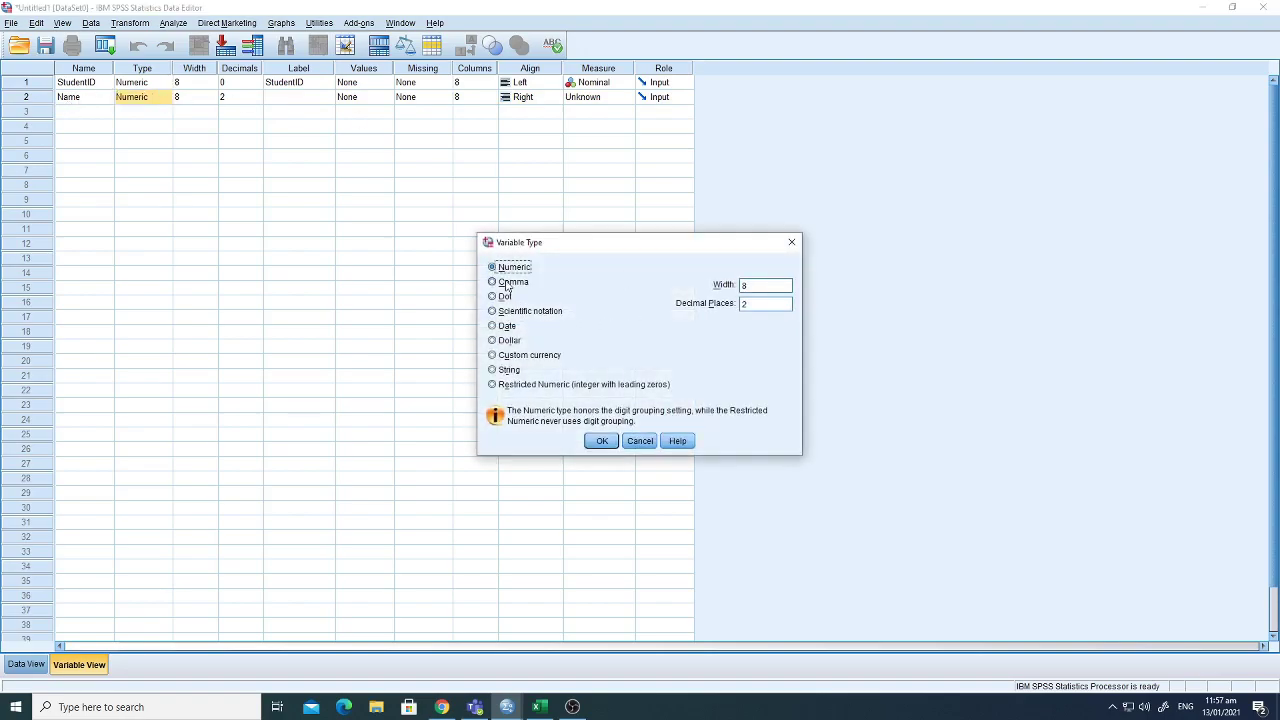
click(509, 370)
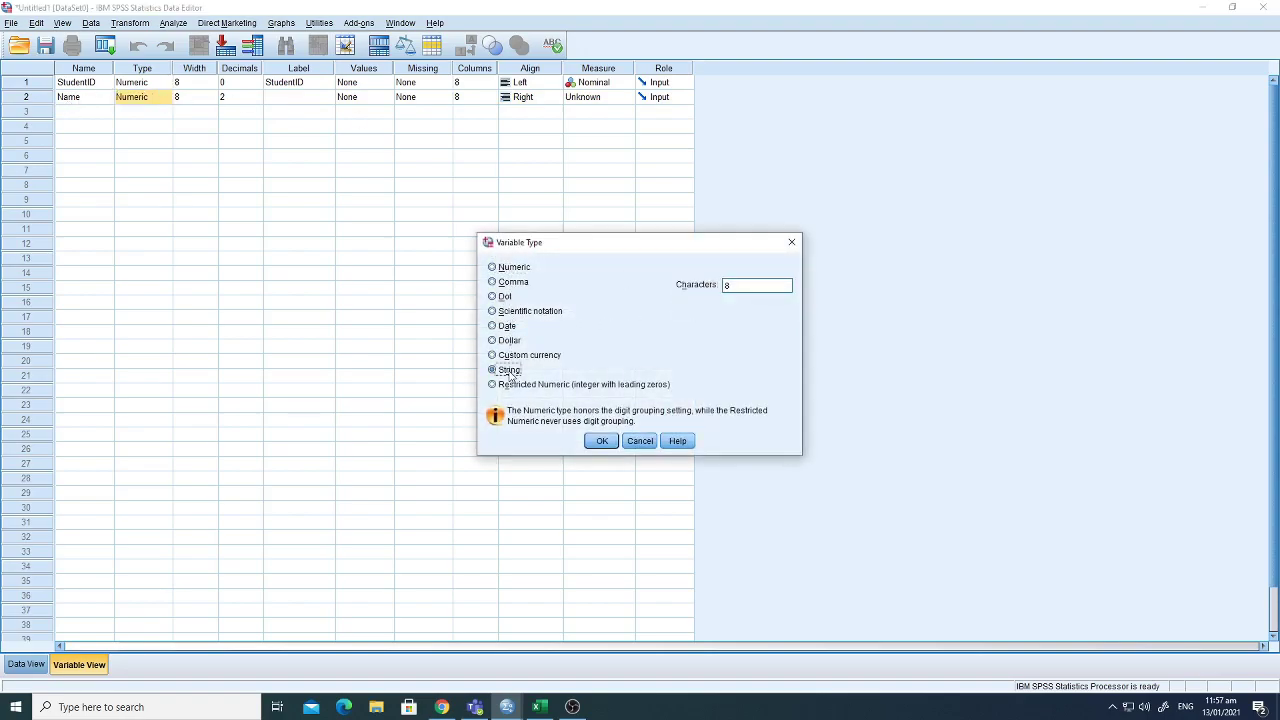
click(602, 441)
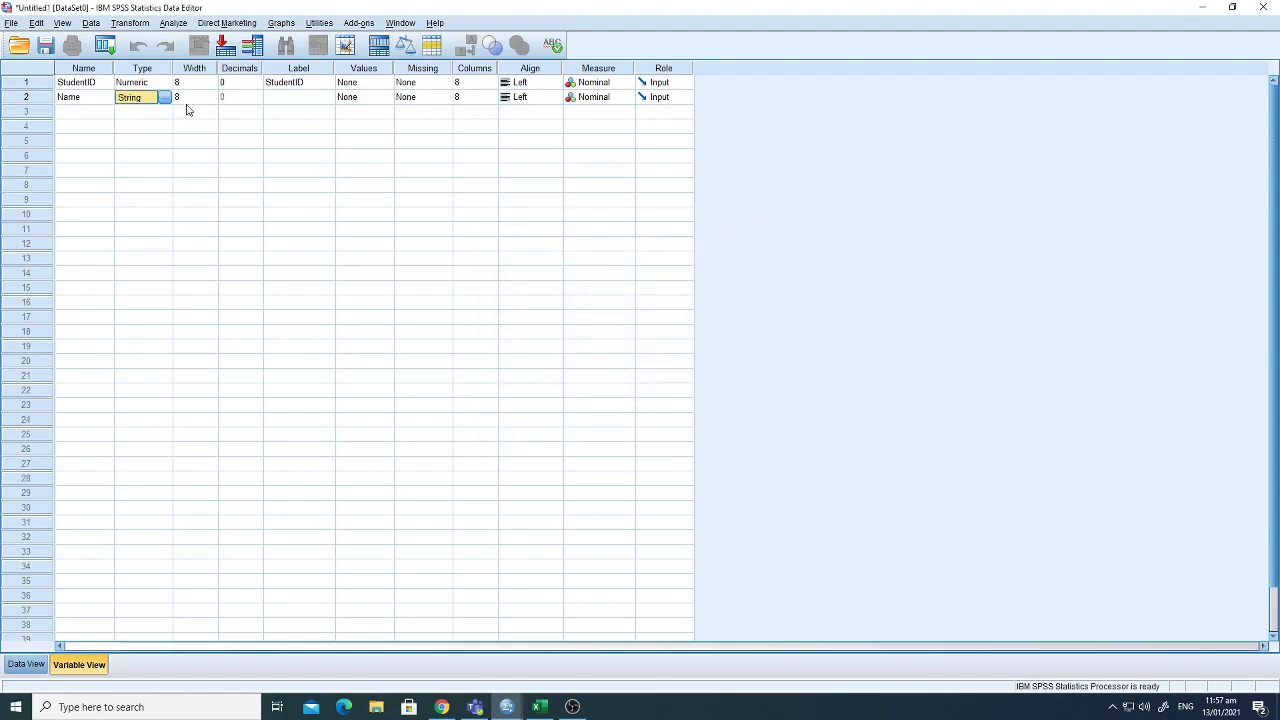
Enter Name as the second variable's label and choose Nominal as its measurement level.
click(309, 98)
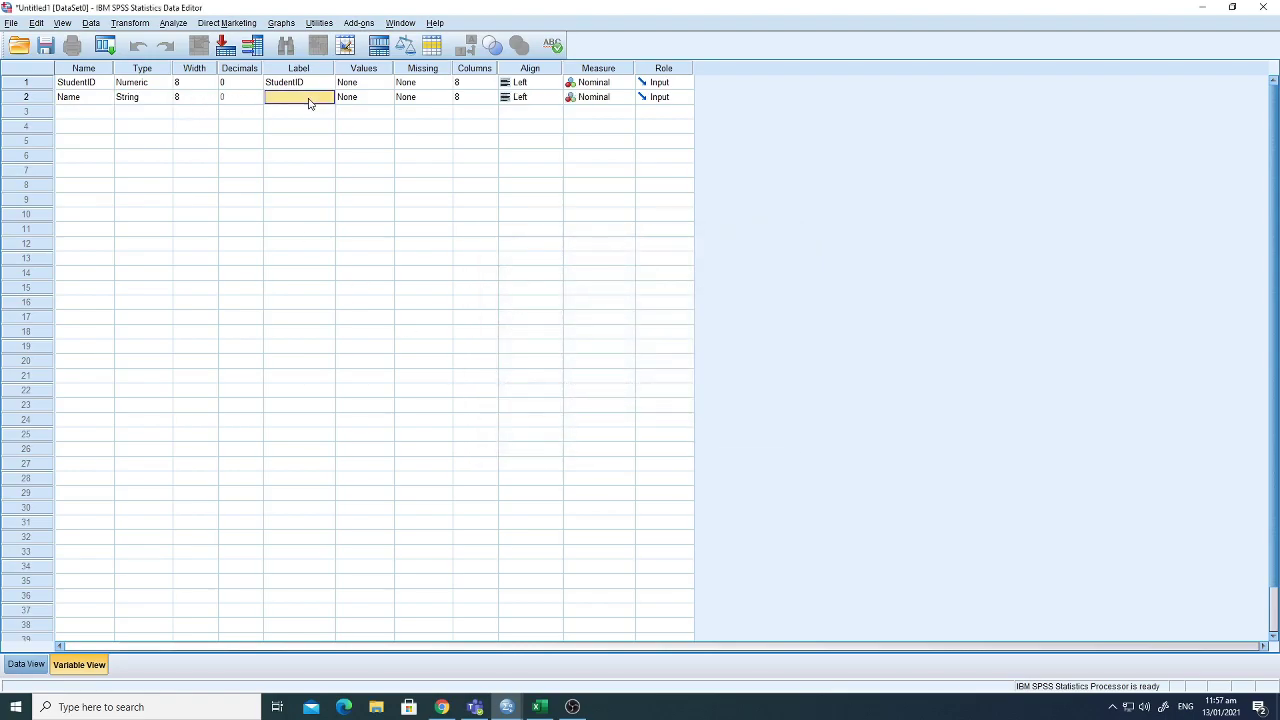
click(309, 97)
text(Name)
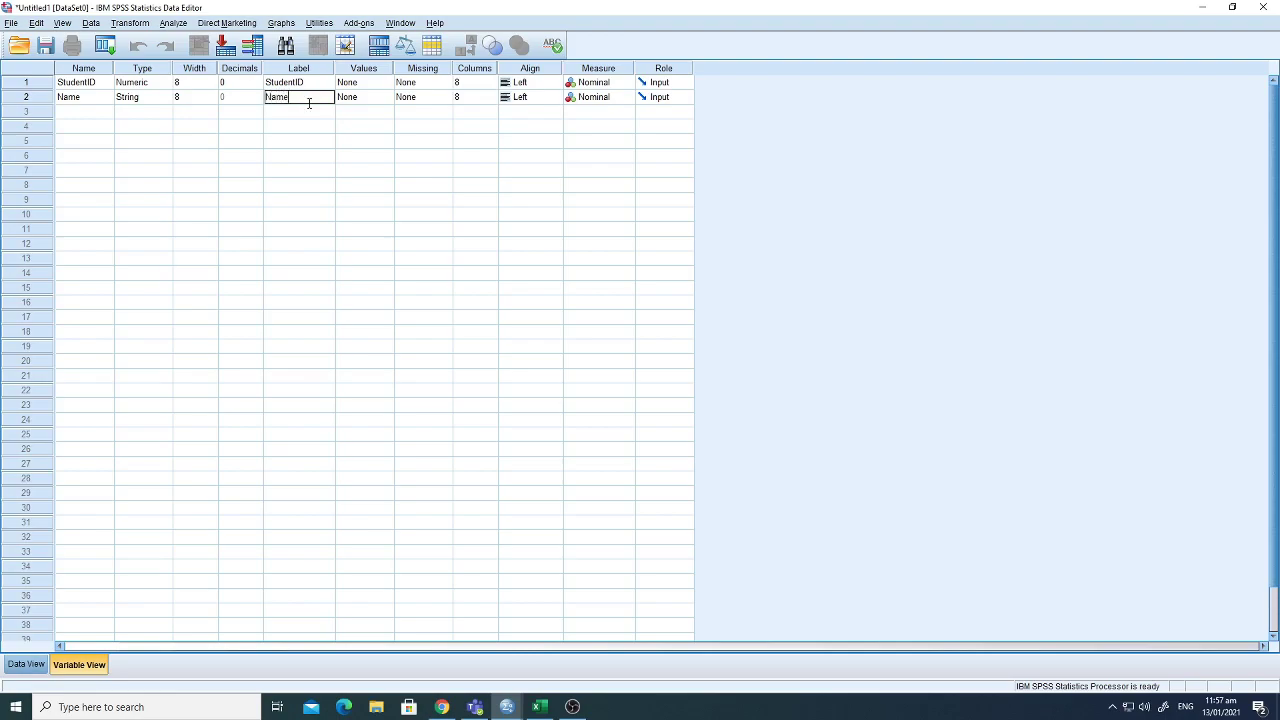
click(360, 87)
click(355, 98)
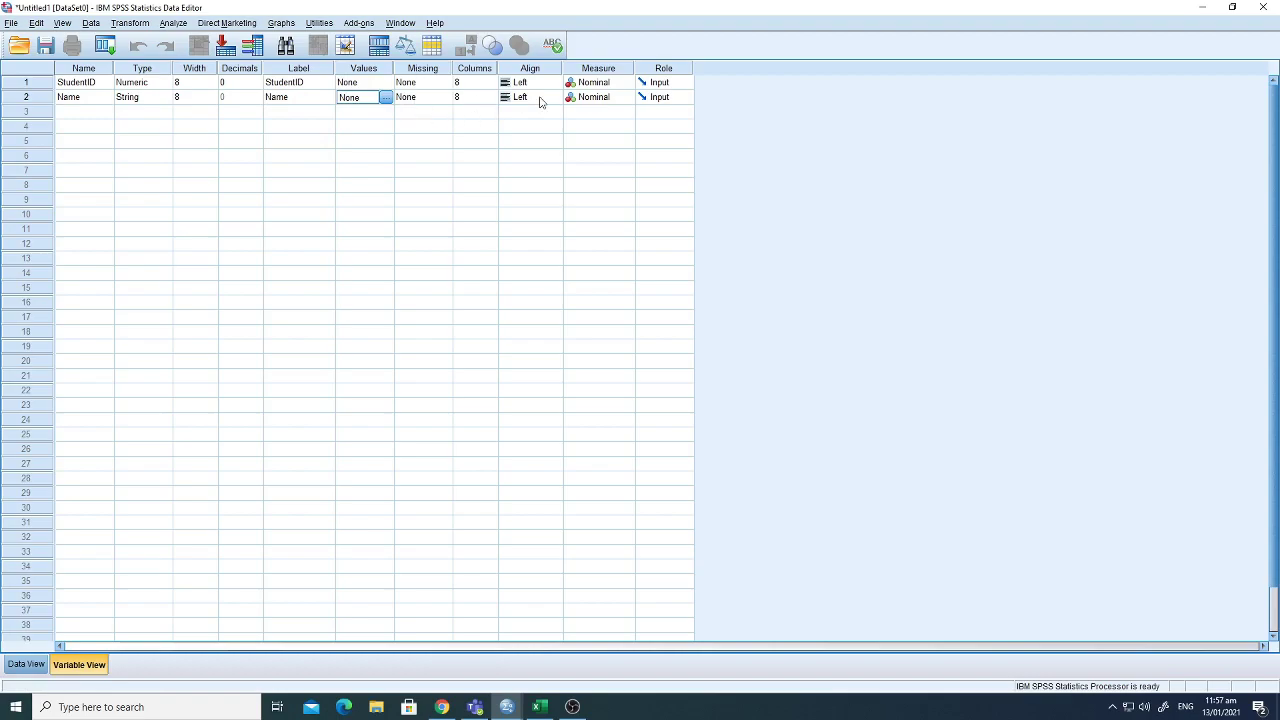
click(622, 97)
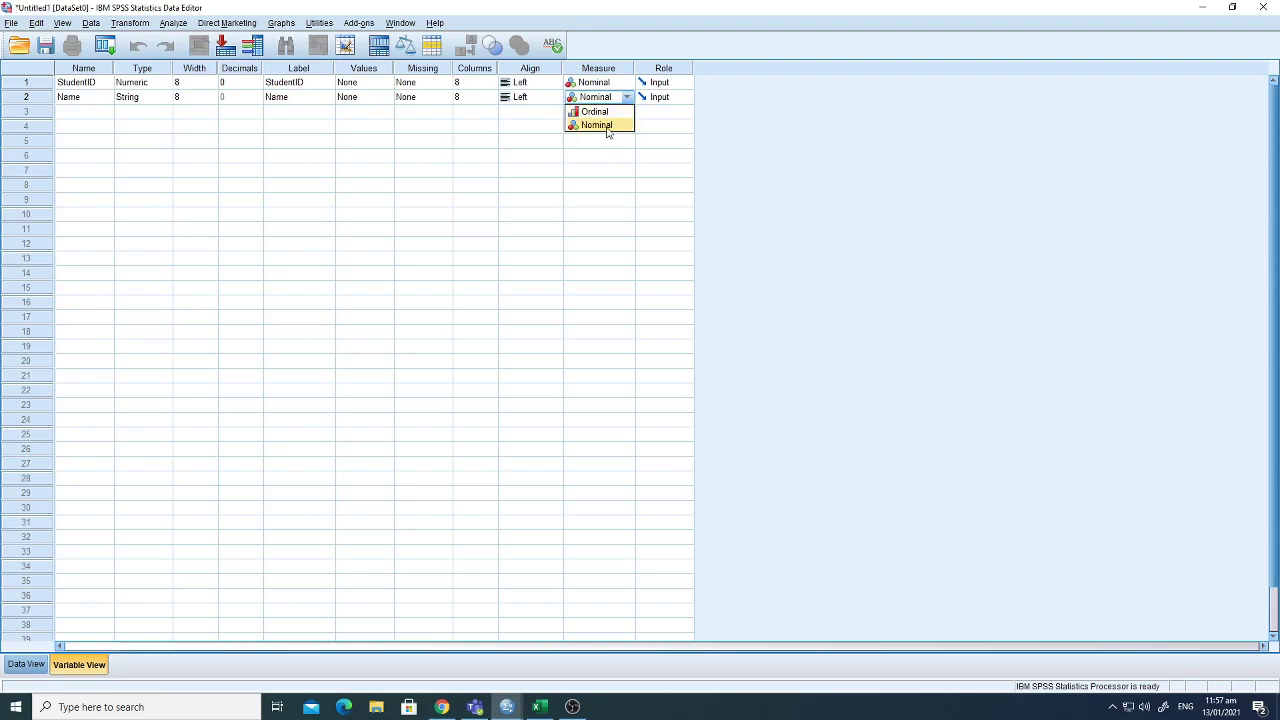
click(611, 125)
Add a third variable called Gender with 0 decimals and the label Gender.
click(89, 117)
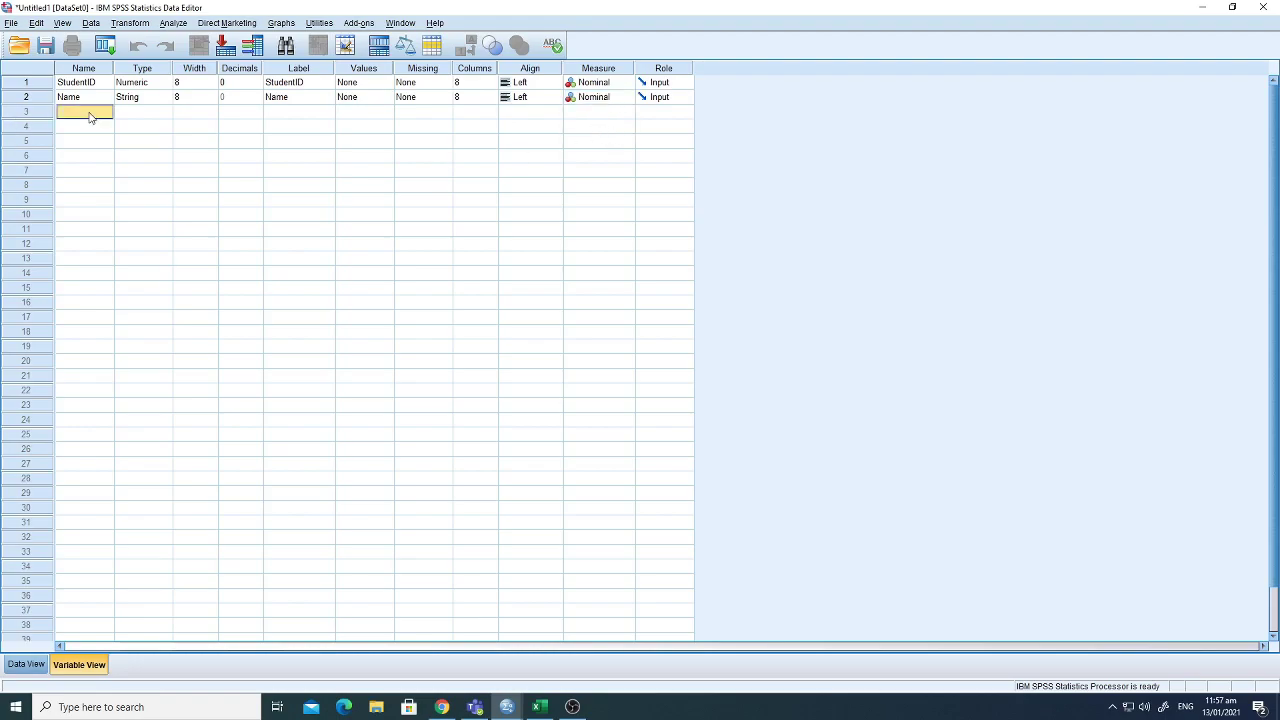
text(Gender)
click(126, 118)
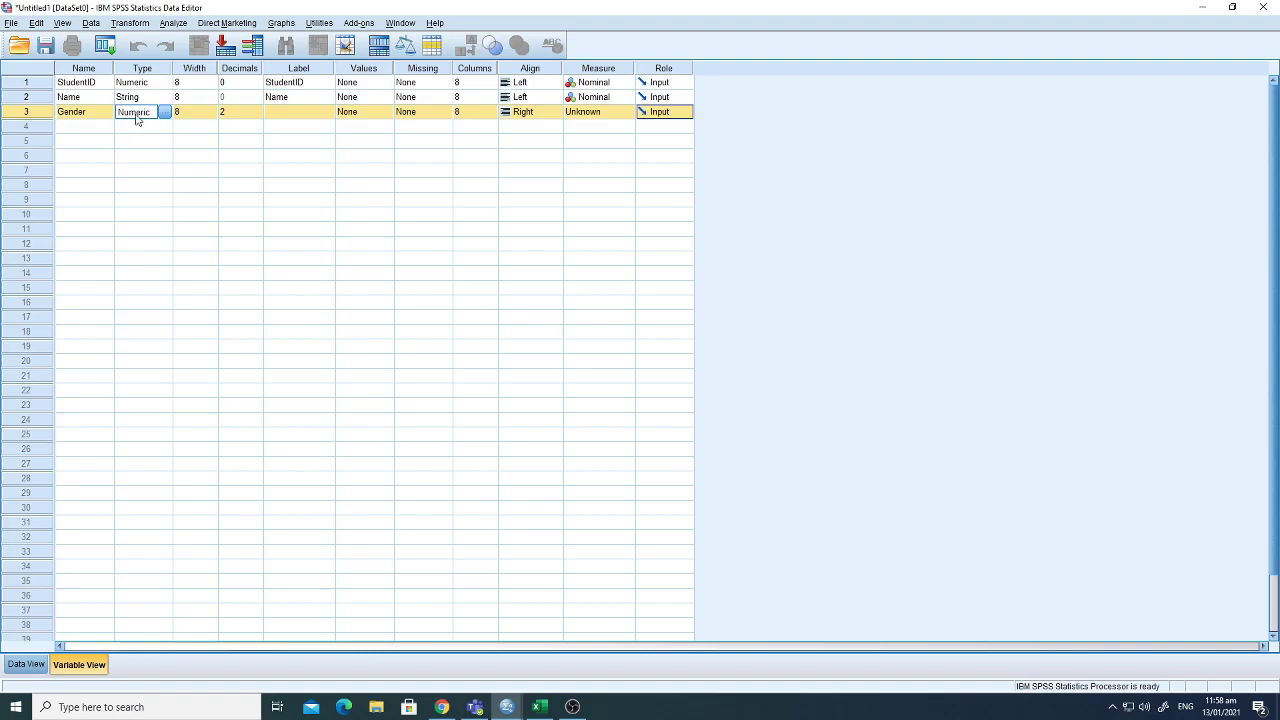
click(233, 111)
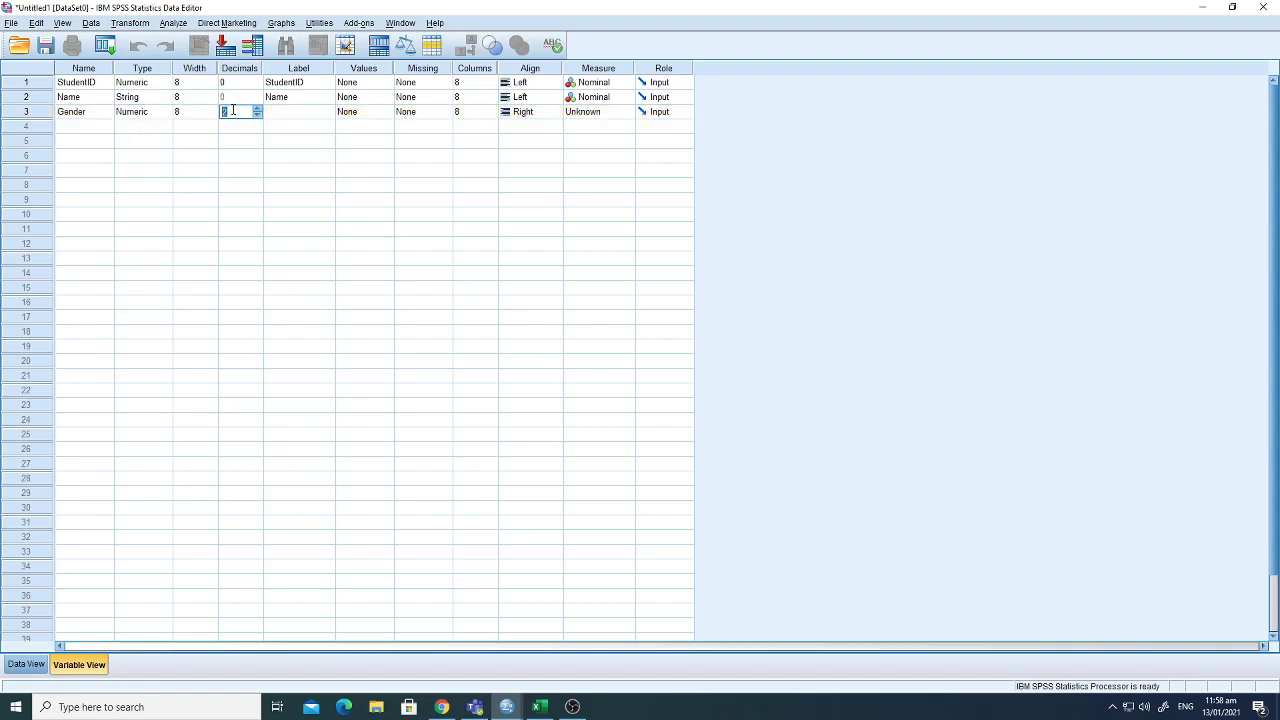
text(0)
click(278, 118)
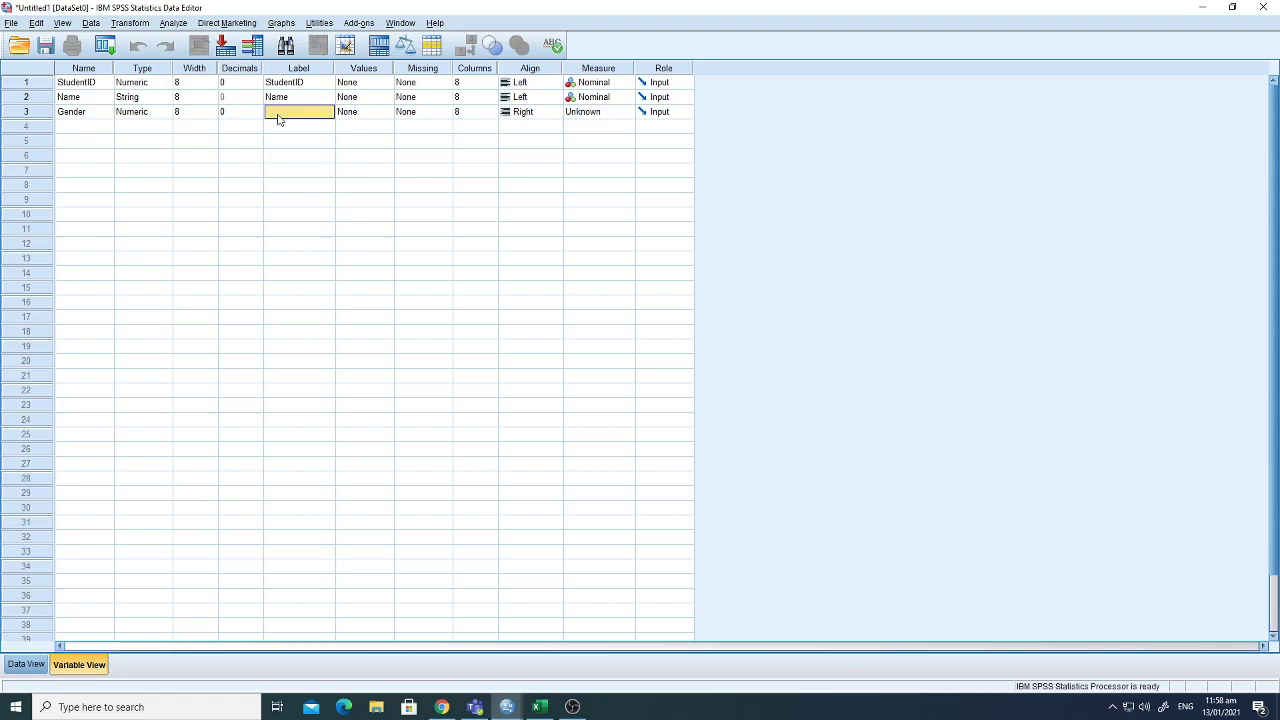
click(278, 116)
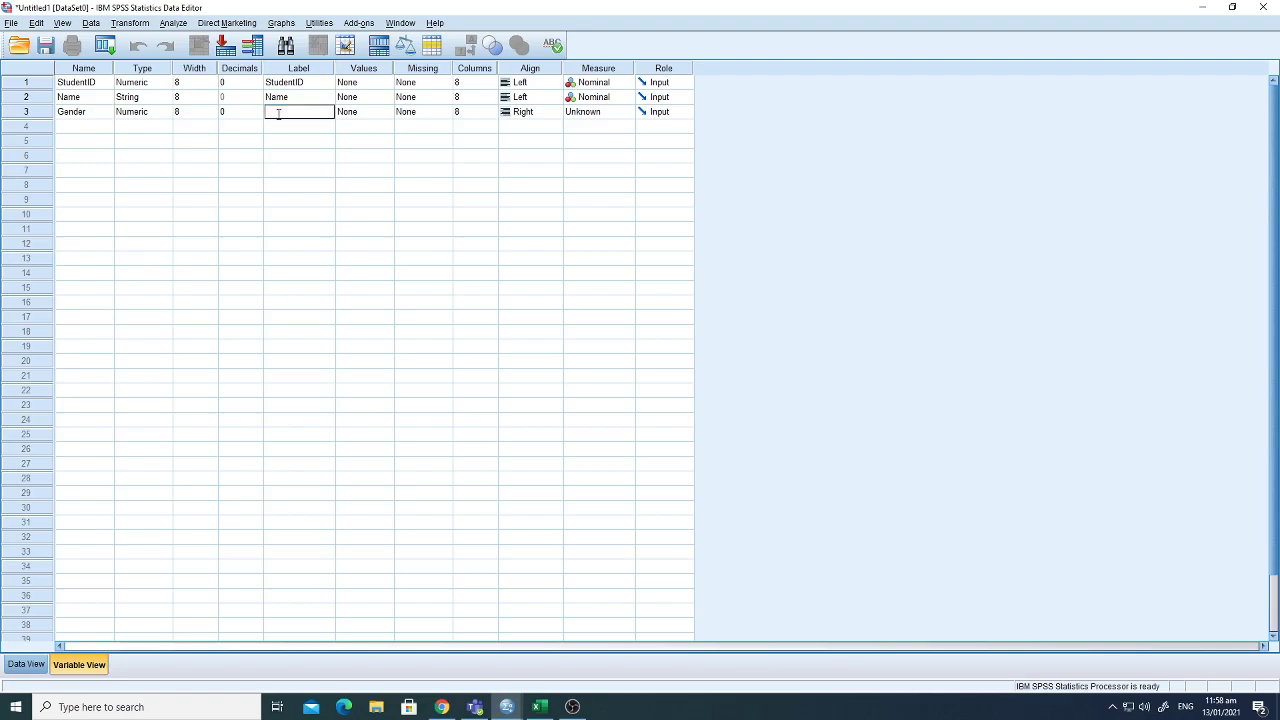
text(Gender)
Define value labels for the Gender variable: 1 = Male and 2 = Female.
click(348, 115)
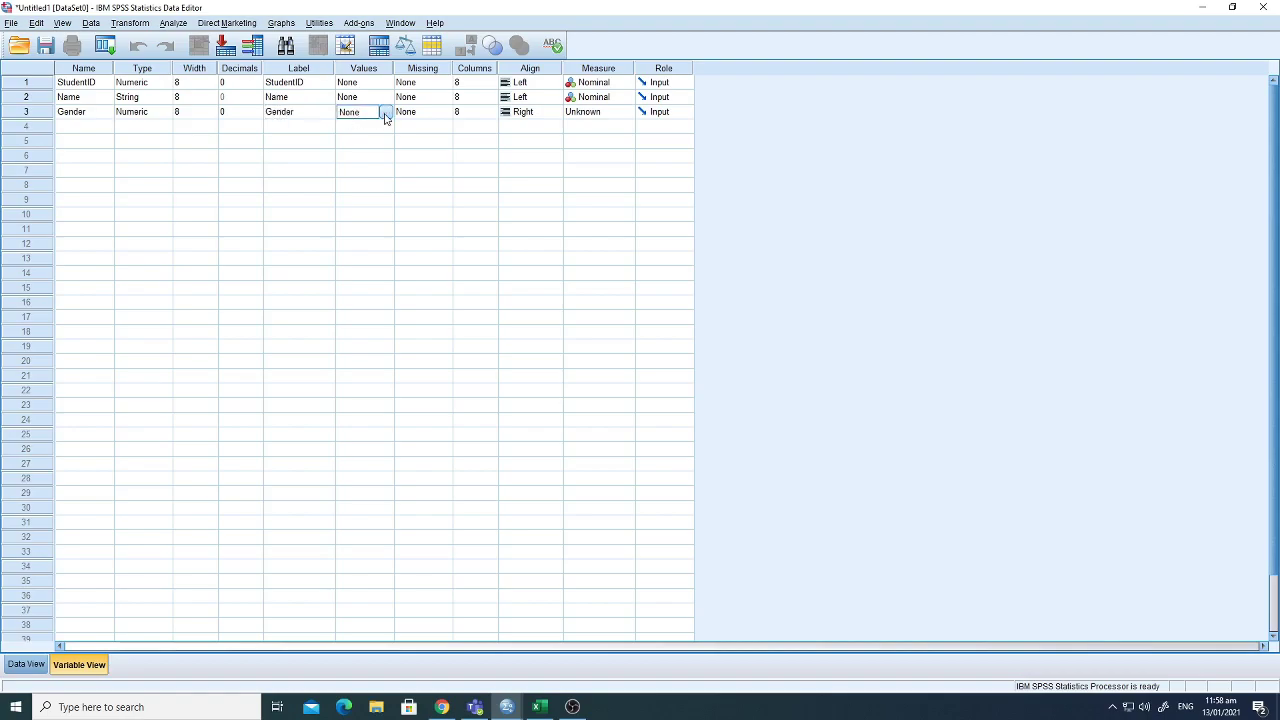
click(386, 113)
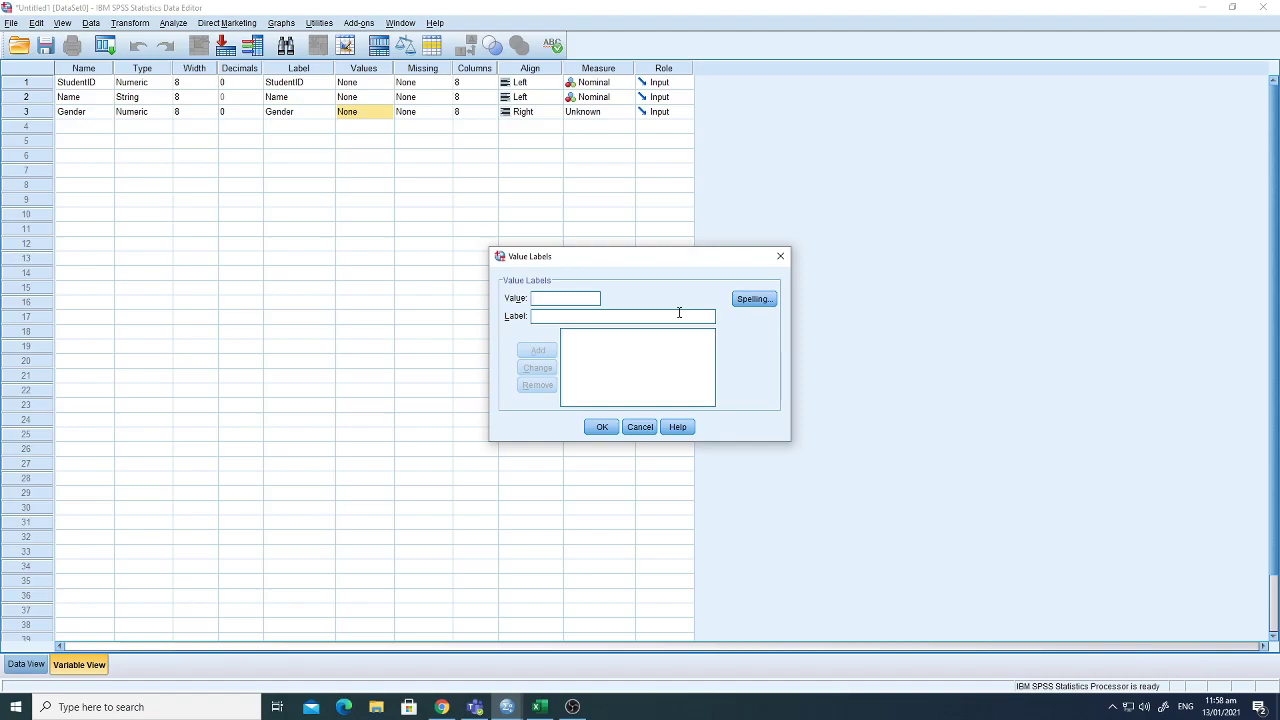
text(1)
click(611, 318)
text(Male)
click(540, 350)
text(2)
click(549, 316)
text(Fem)
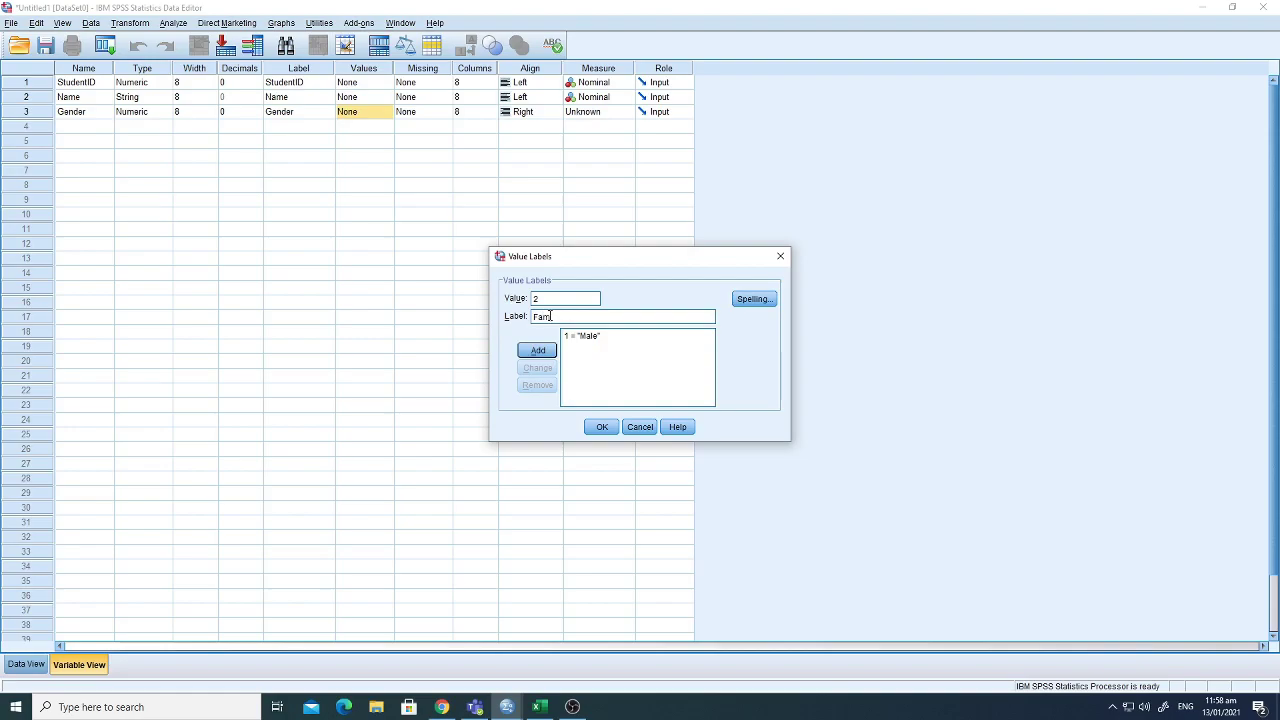
text(ale)
click(552, 352)
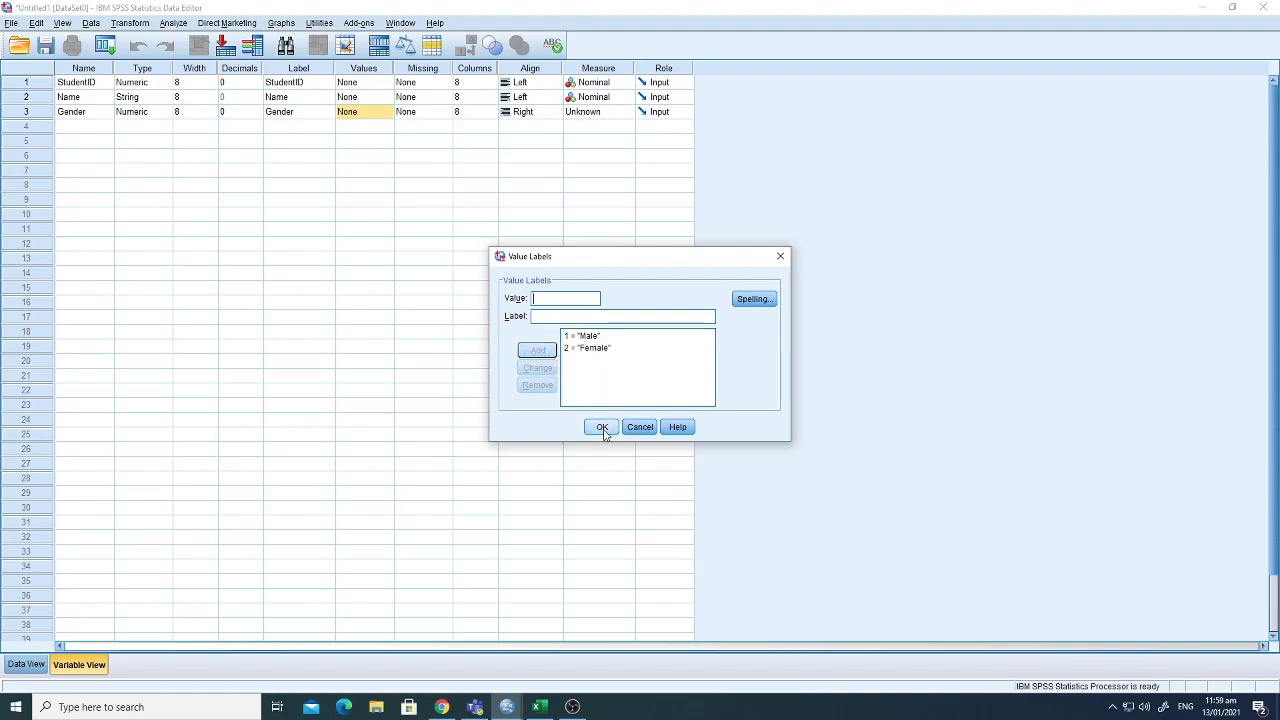
click(602, 428)
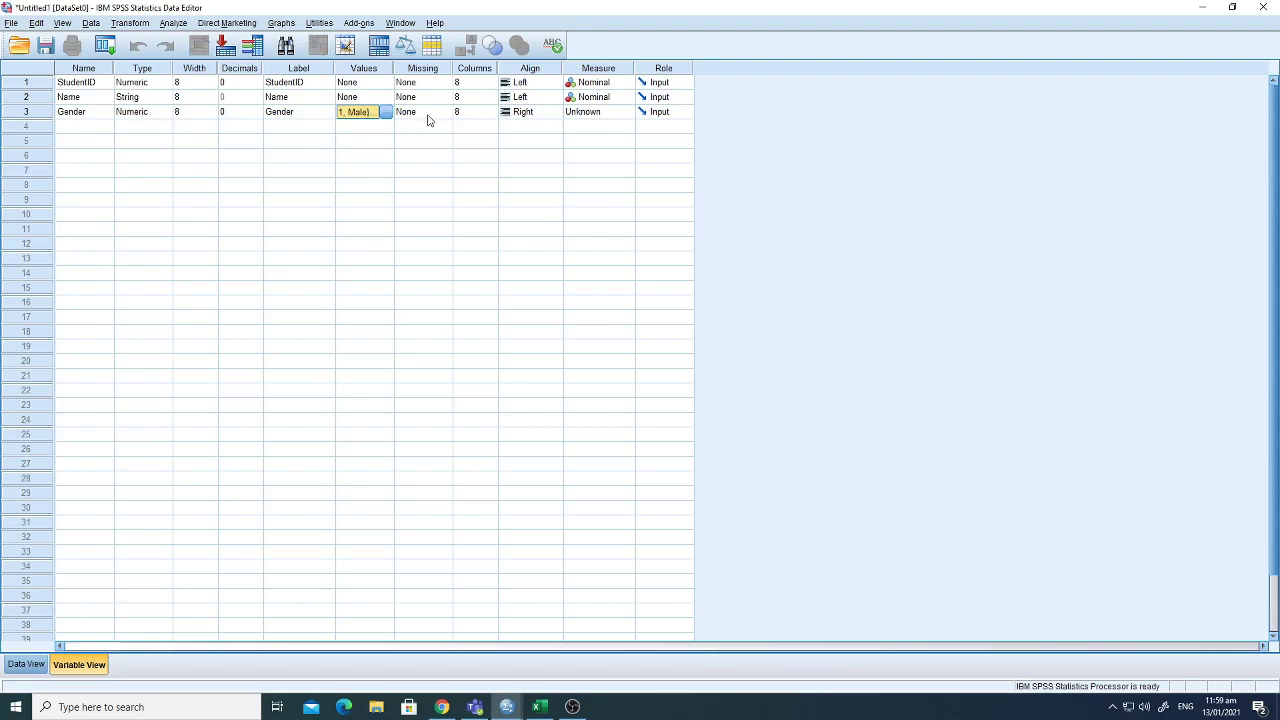
Set the Gender variable's measurement level to Nominal.
click(467, 117)
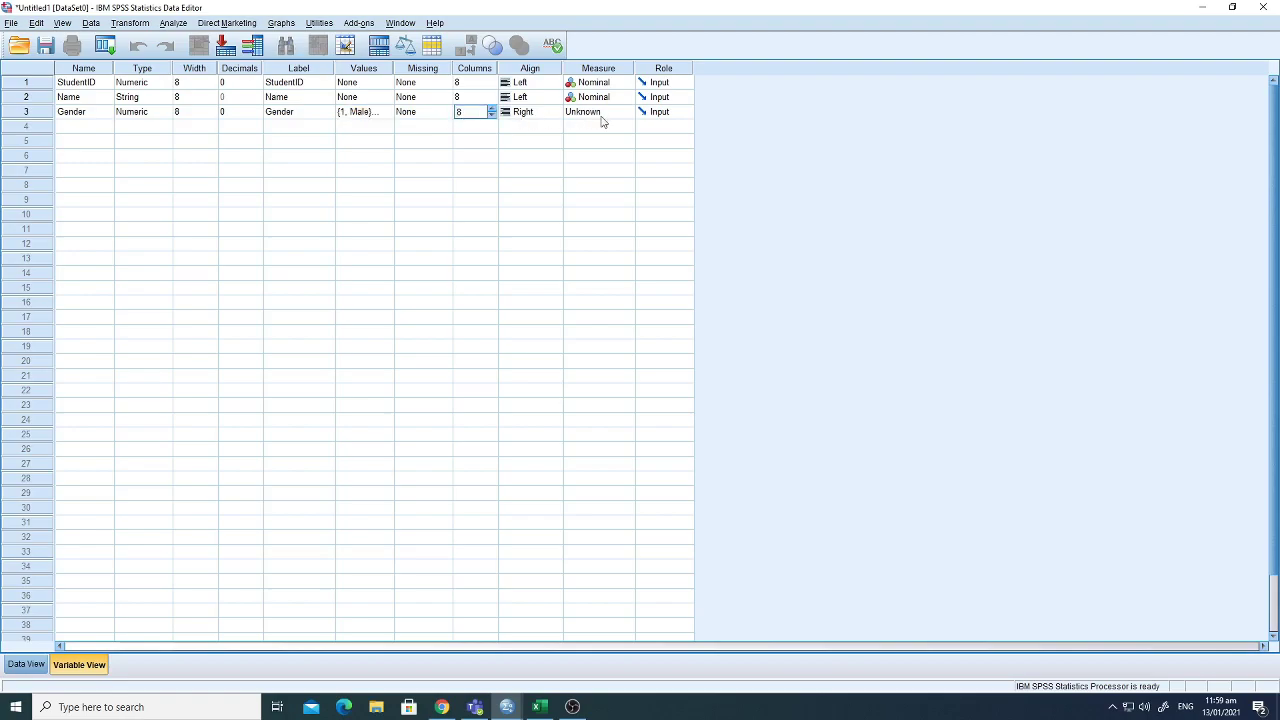
click(606, 122)
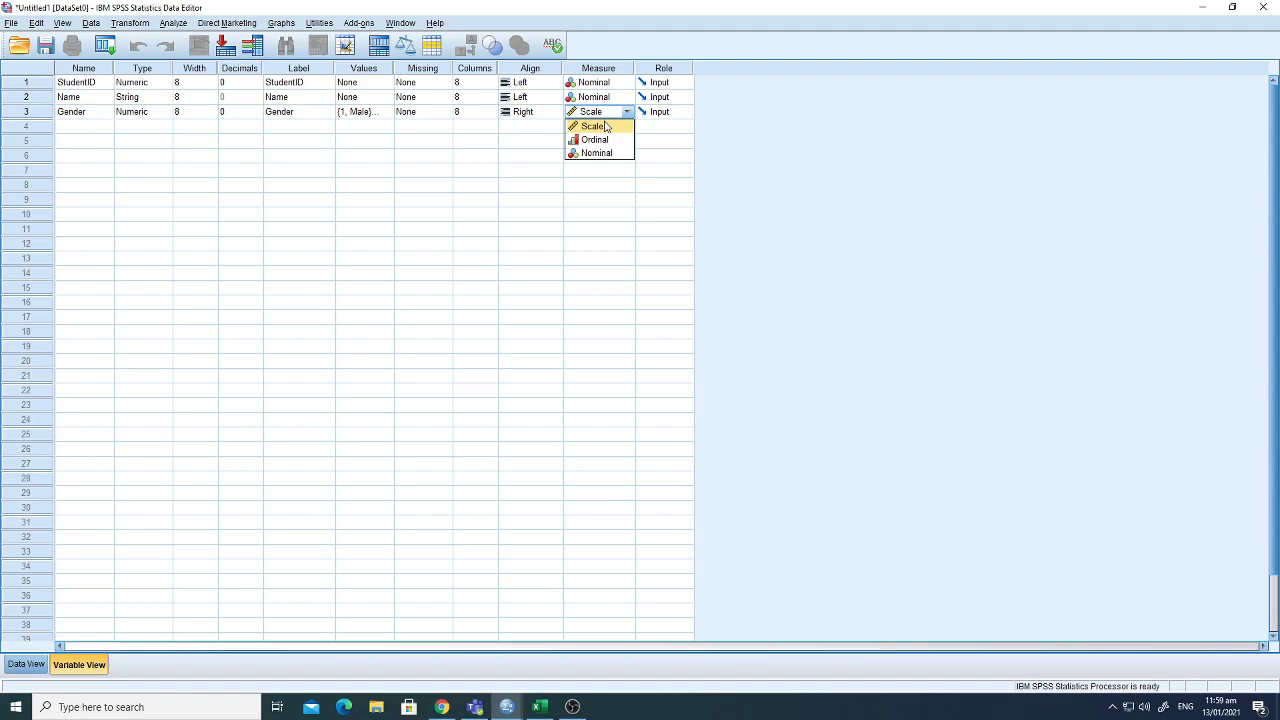
click(597, 153)
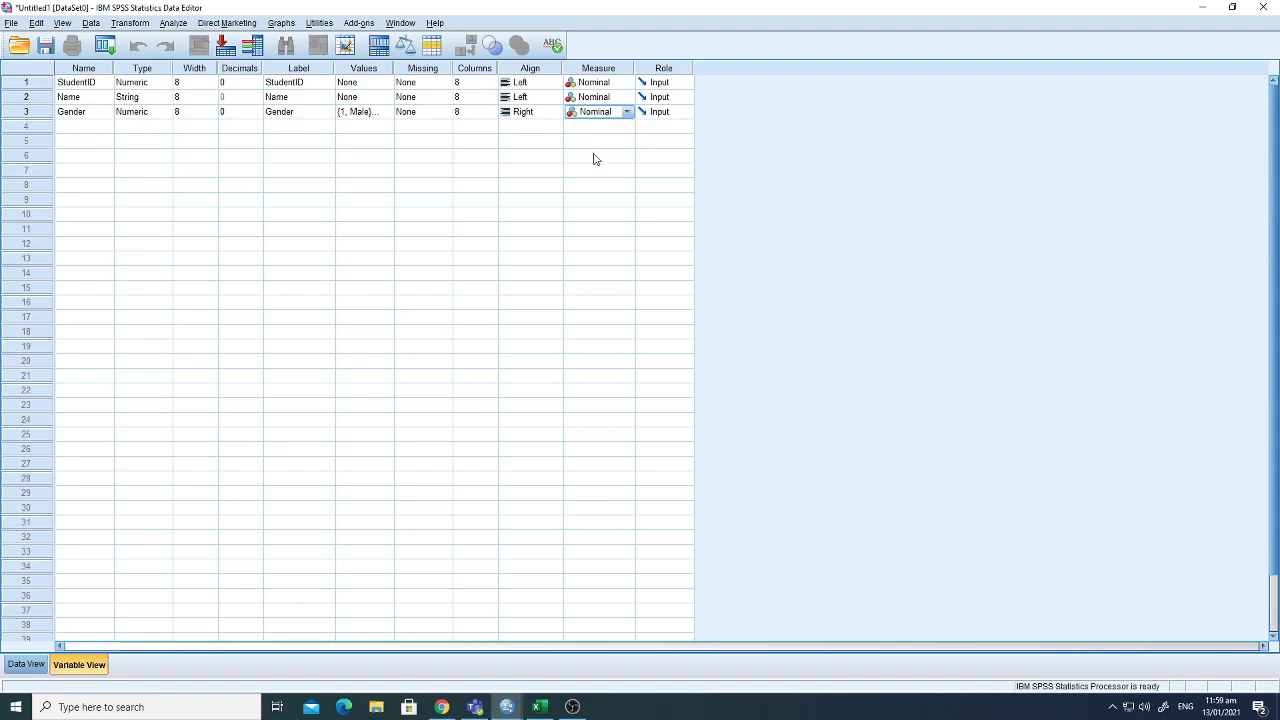
Add a fourth variable called Age with 0 decimals and the label Age.
click(88, 128)
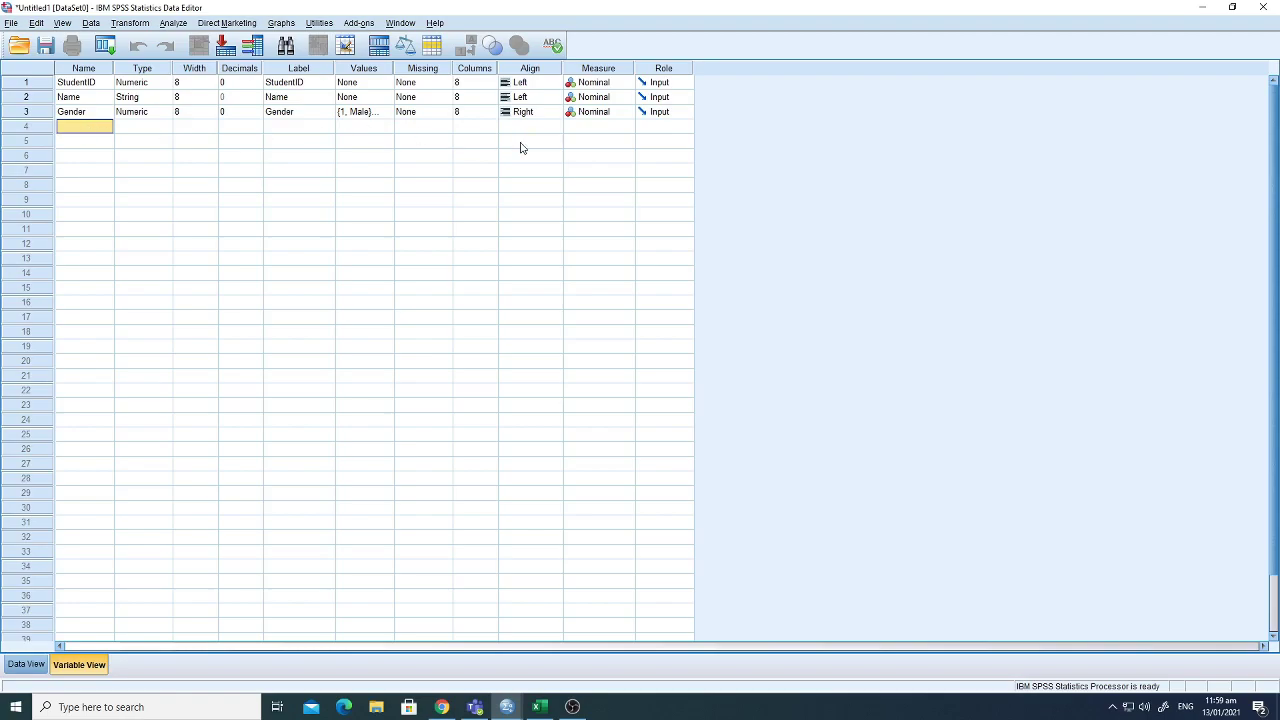
text(Age)
click(135, 133)
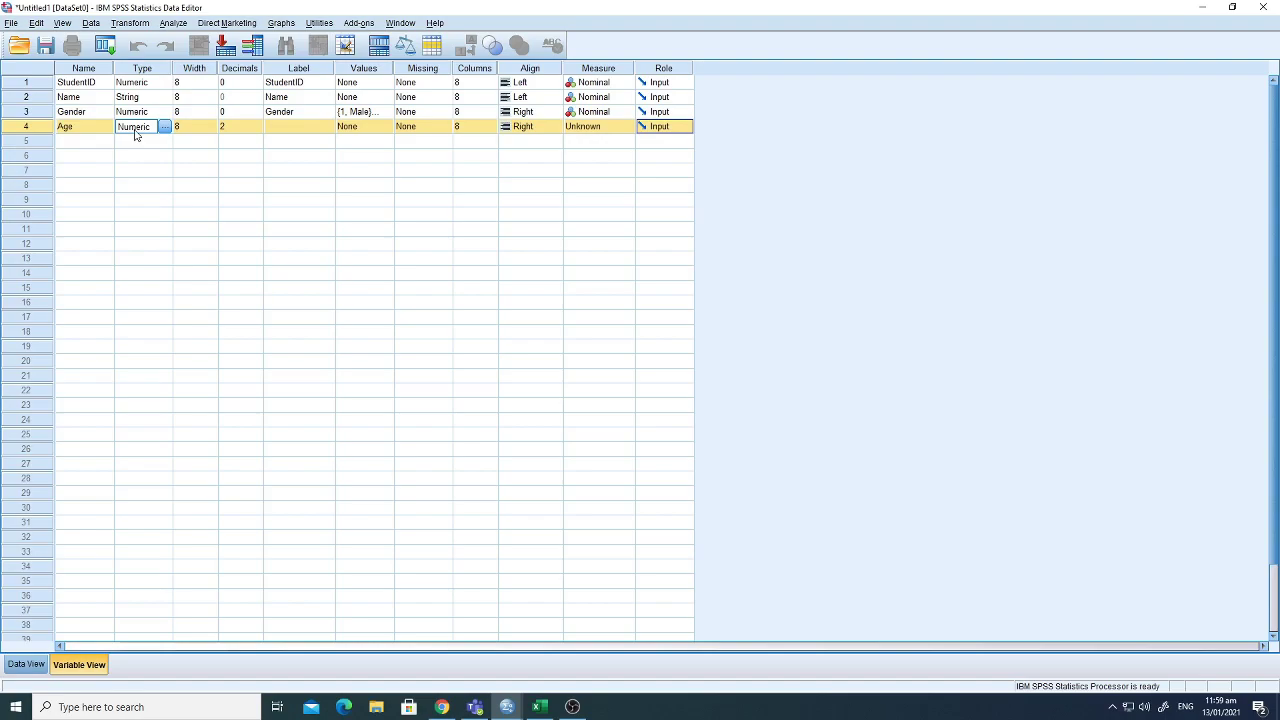
click(243, 127)
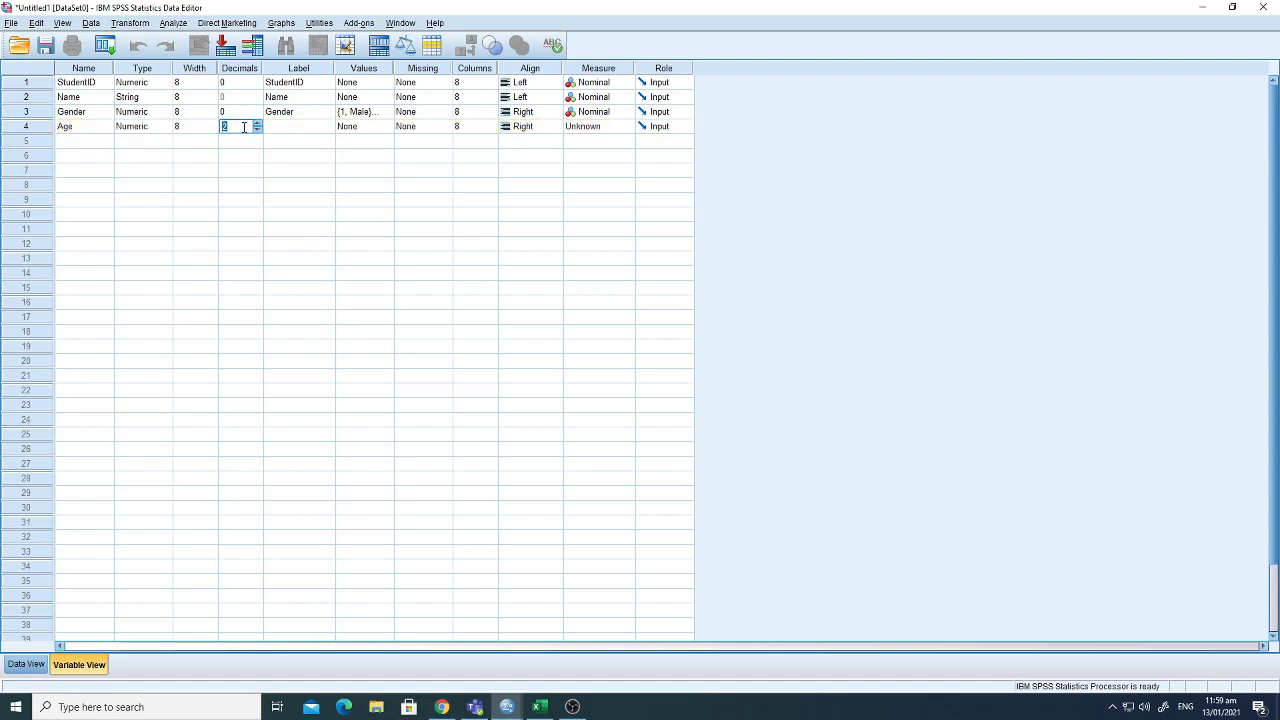
text(0)
click(321, 127)
text(Age)
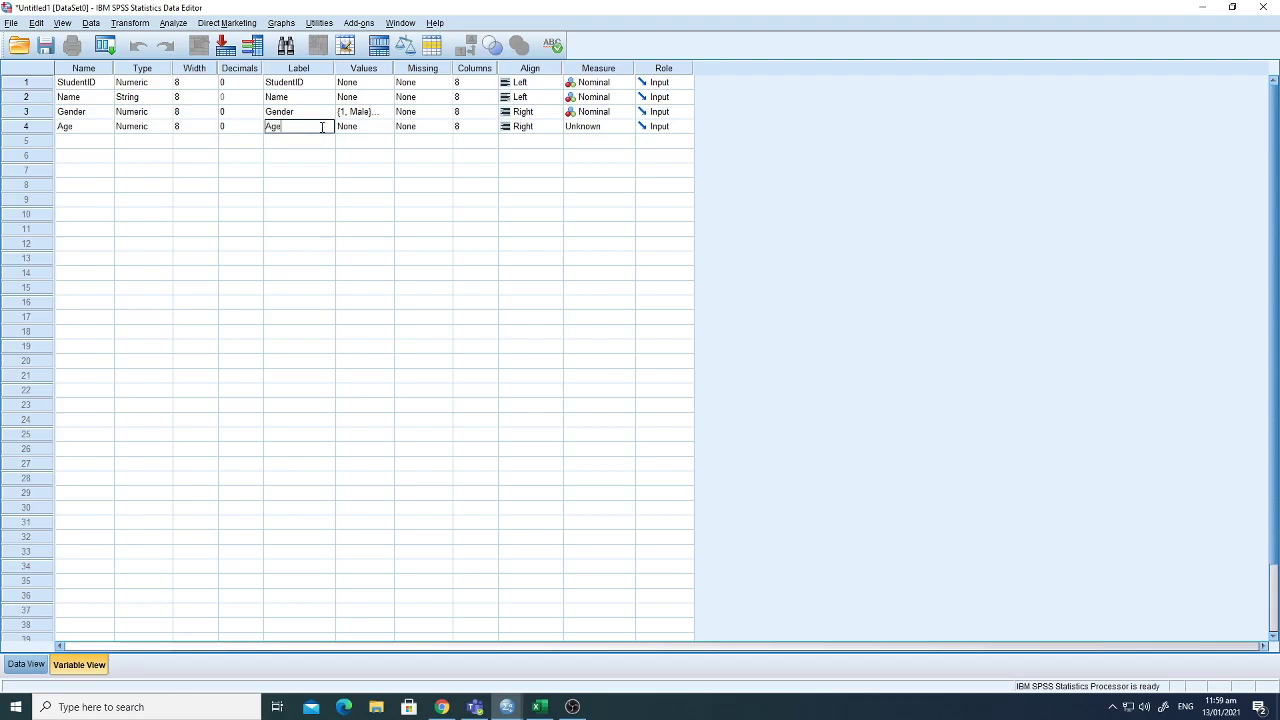
Leave Age without value labels and set its measurement level to Scale.
click(386, 129)
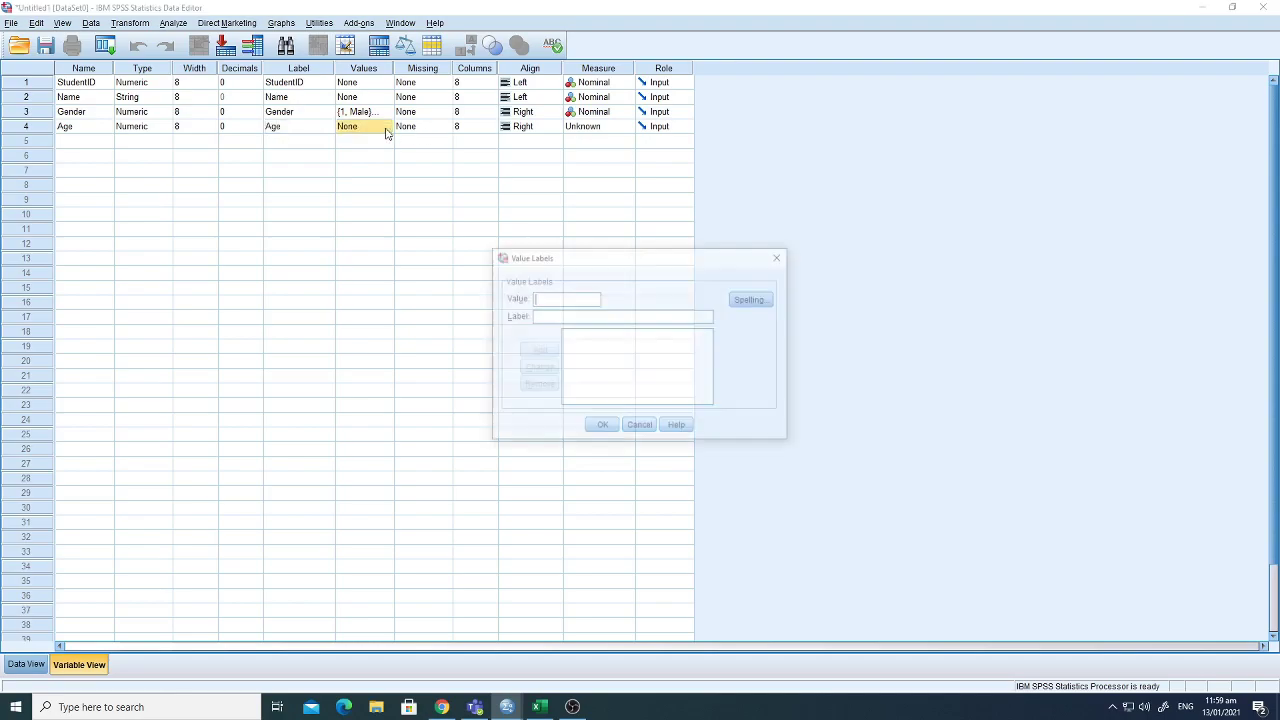
click(640, 427)
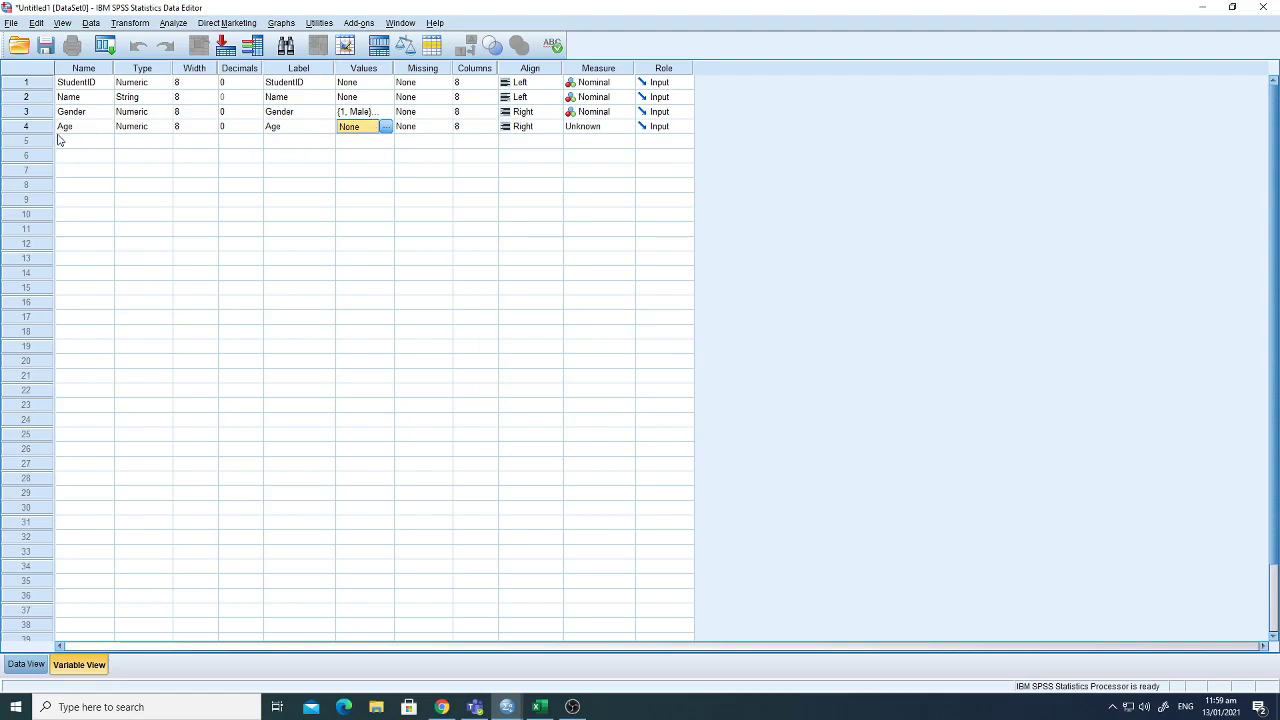
click(430, 128)
click(490, 129)
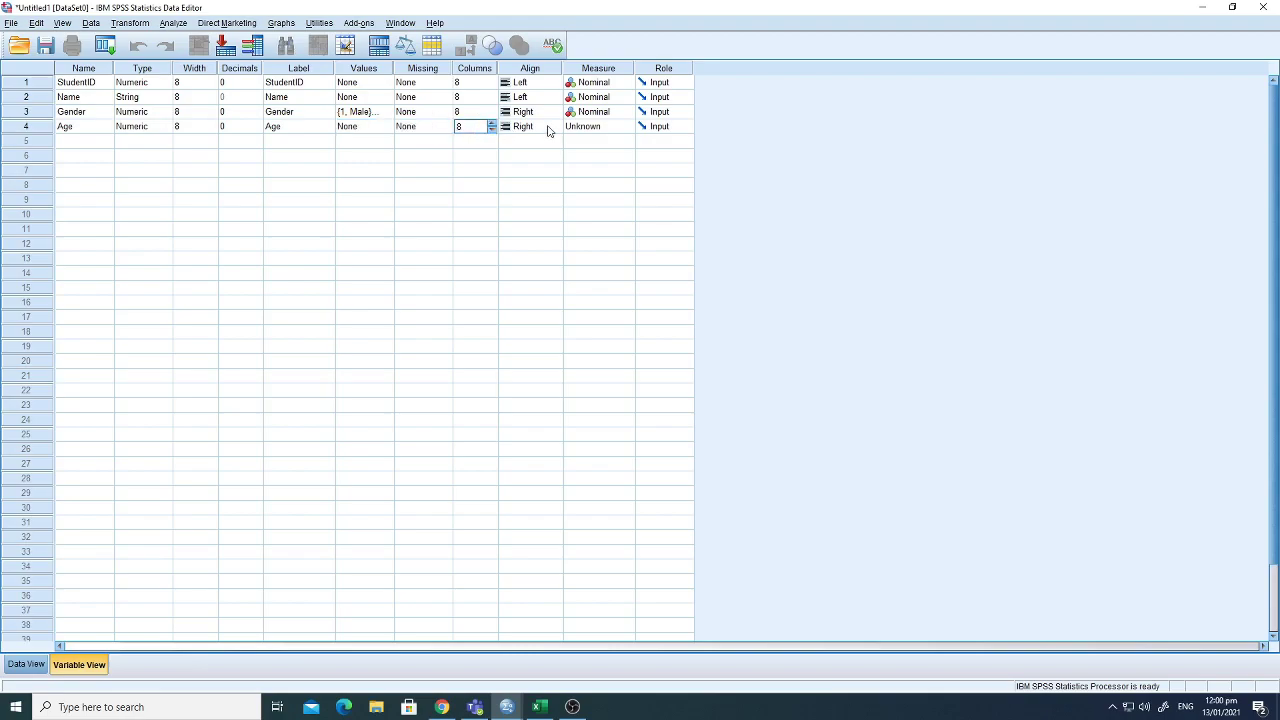
click(548, 131)
click(592, 130)
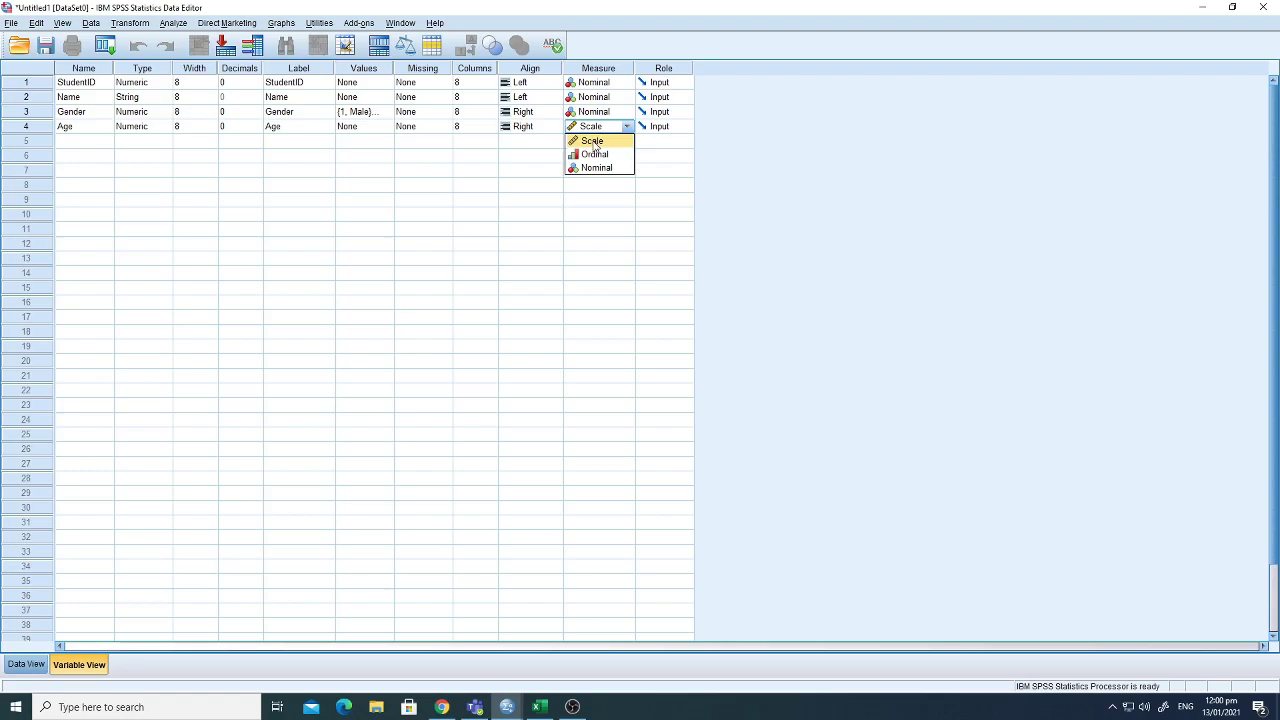
click(594, 141)
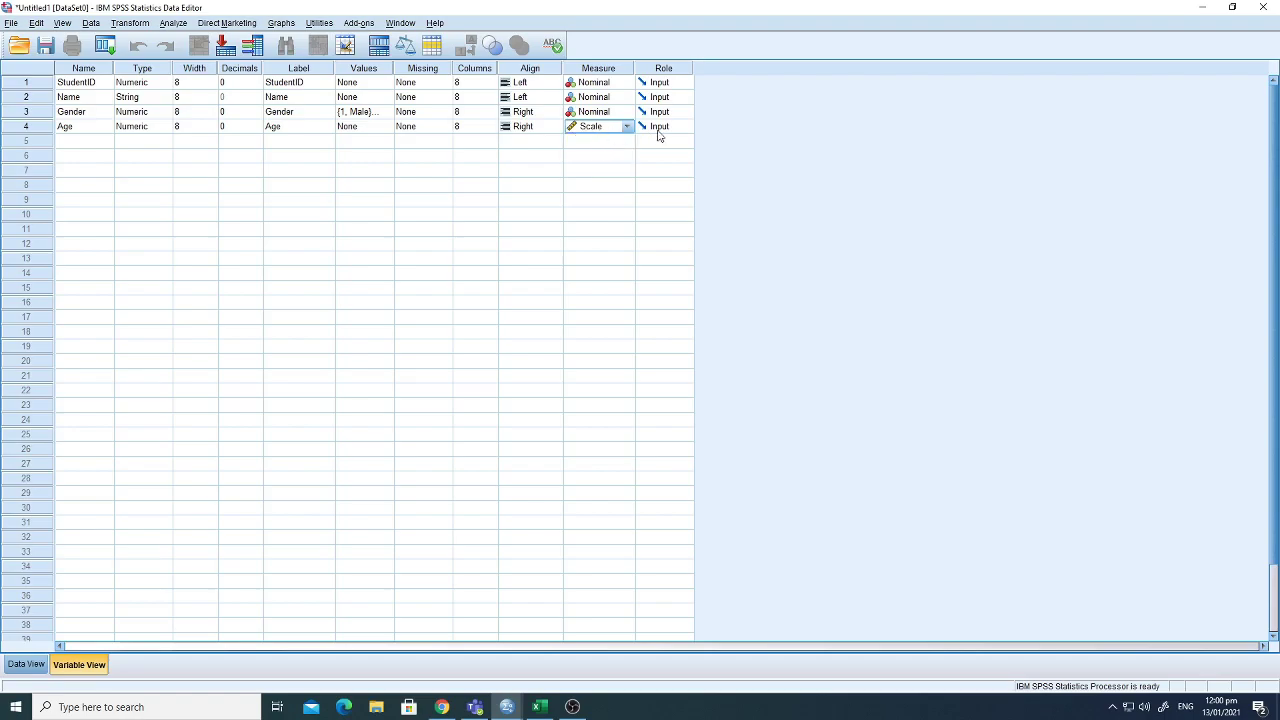
Add a fifth variable called Attendance with 0 decimals.
click(72, 144)
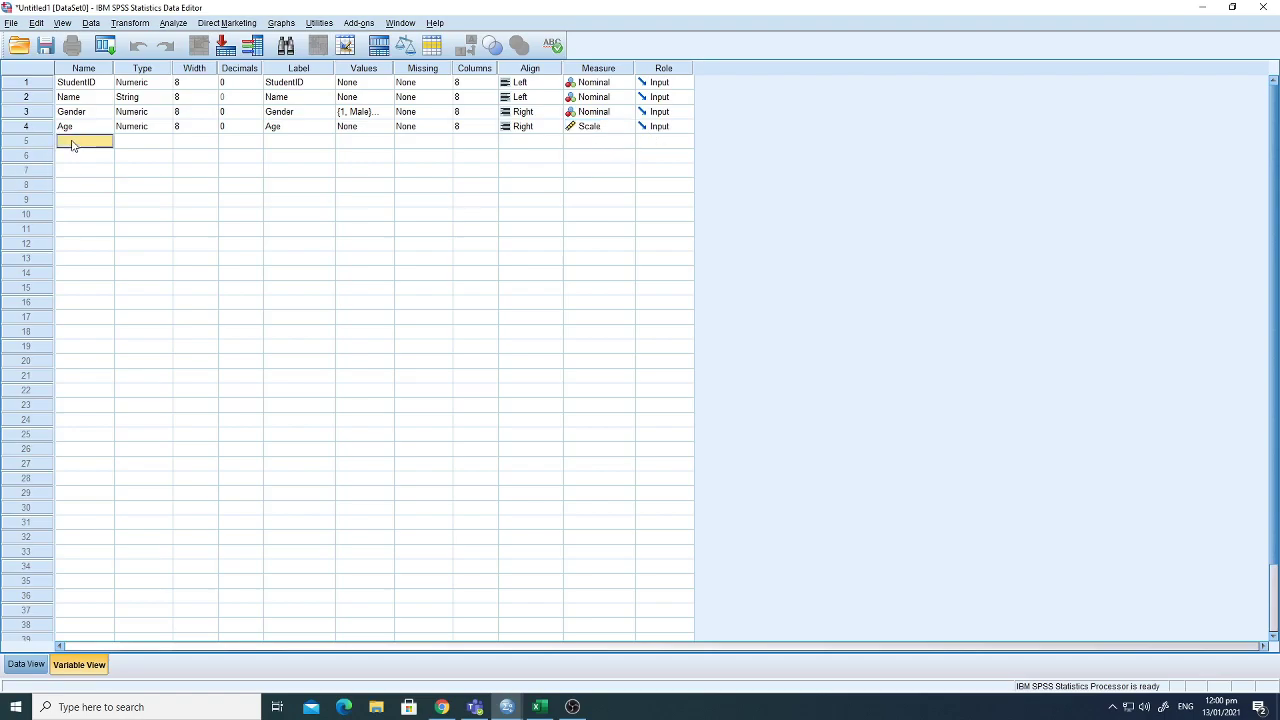
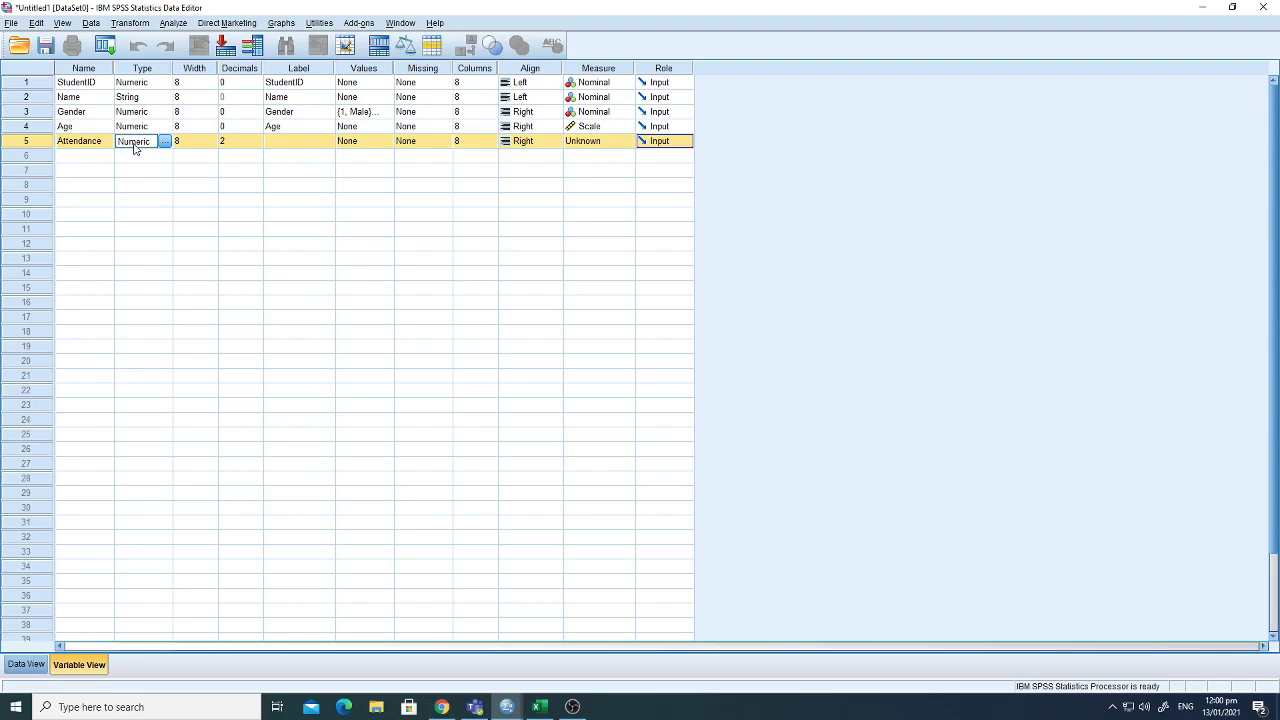
click(222, 141)
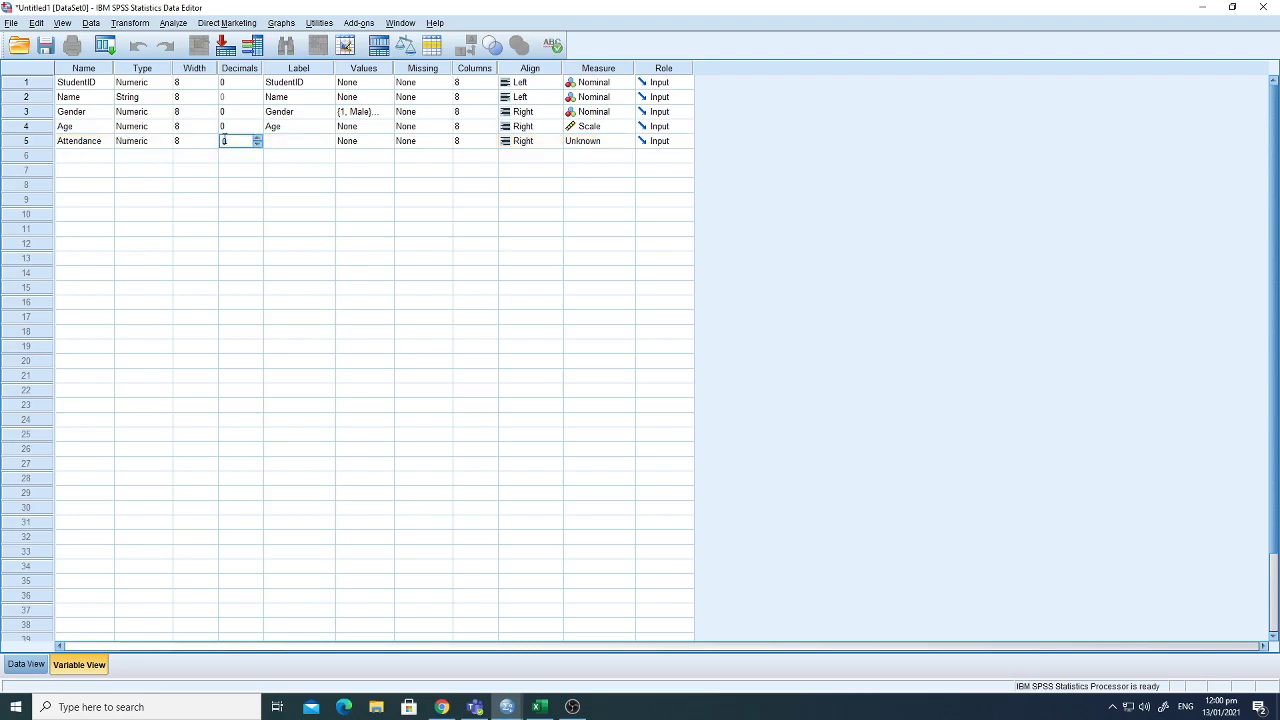
text(0)
click(223, 155)
click(141, 143)
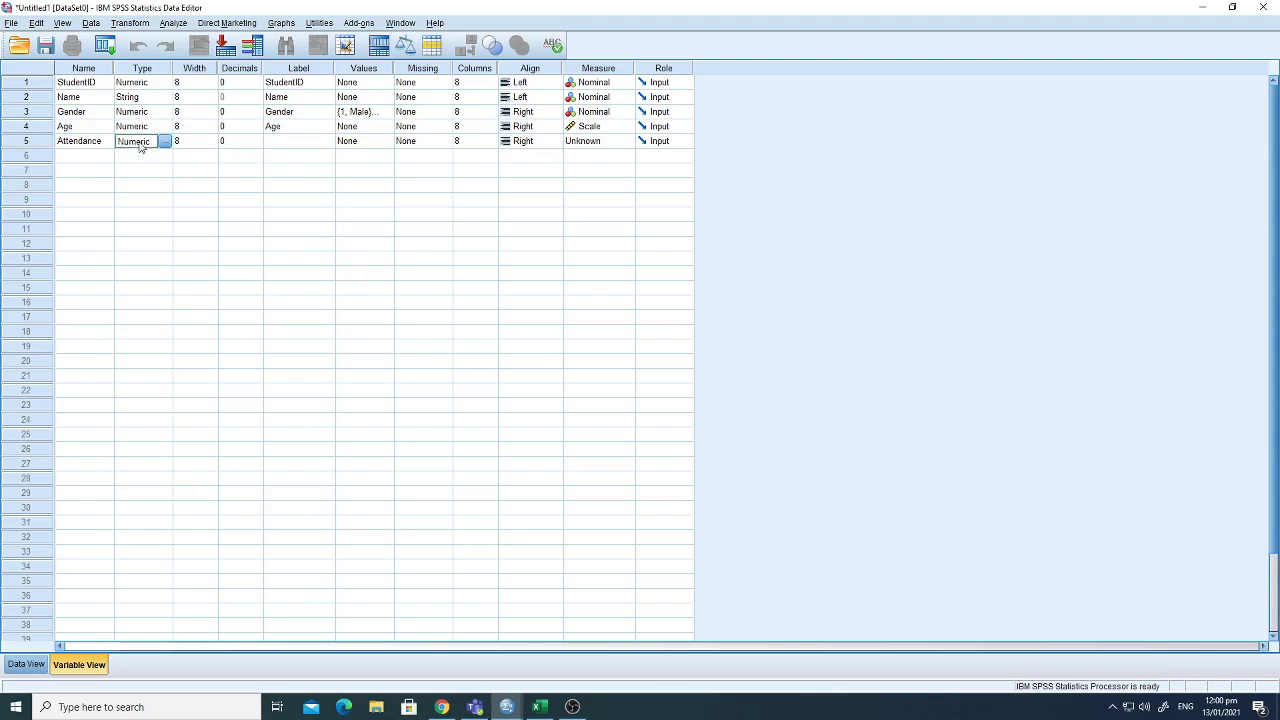
Enter "Did he or she take the classes during last week" as the label of the Attendance variable.
click(292, 143)
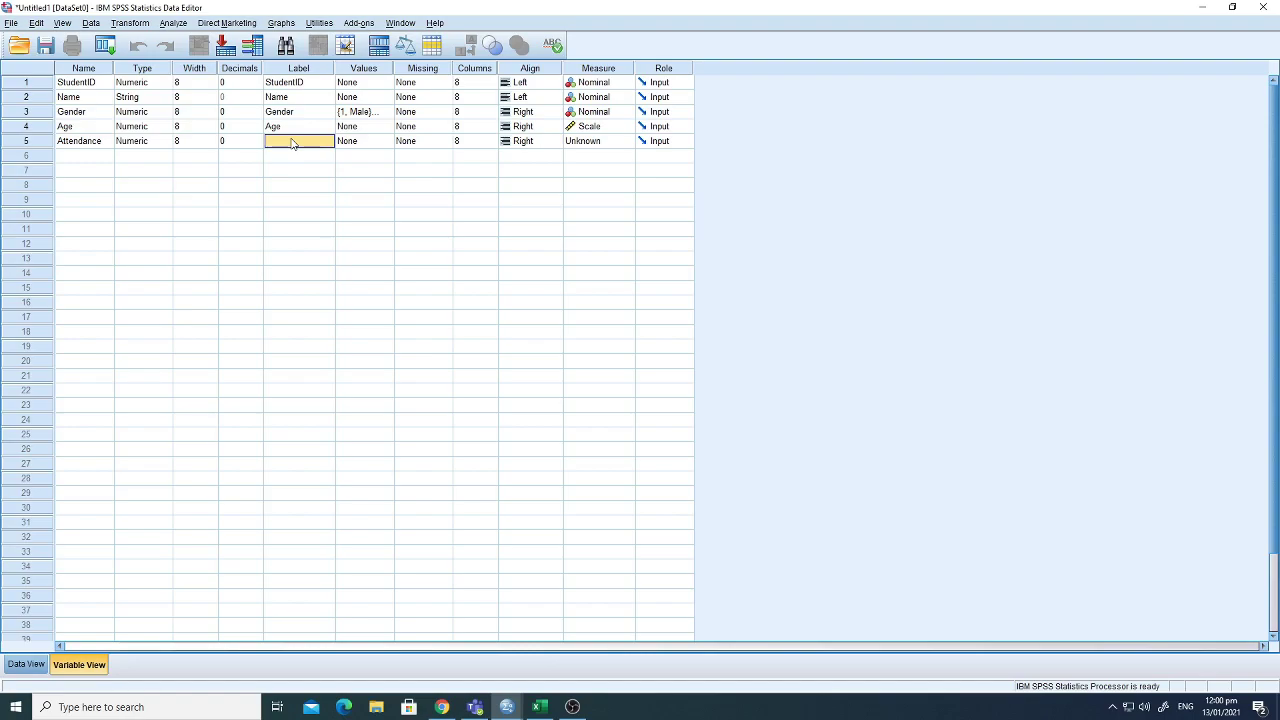
click(292, 143)
text(Did he or she take)
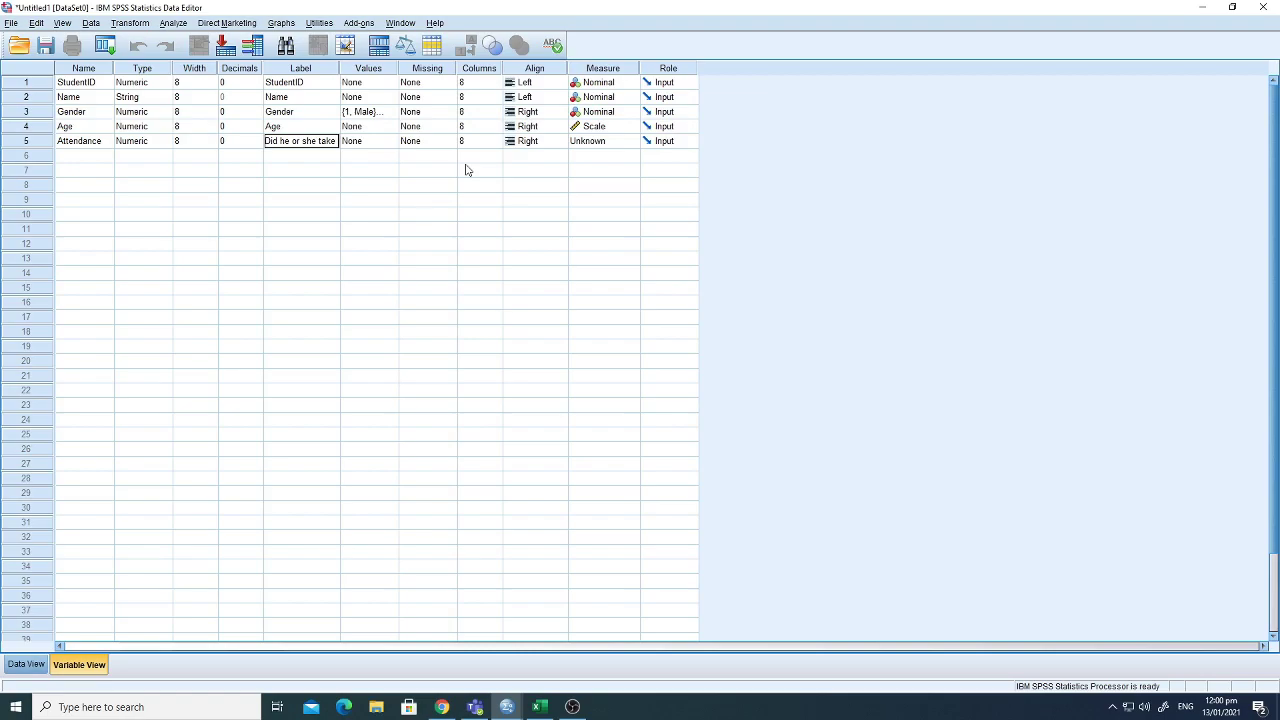
text( the clas)
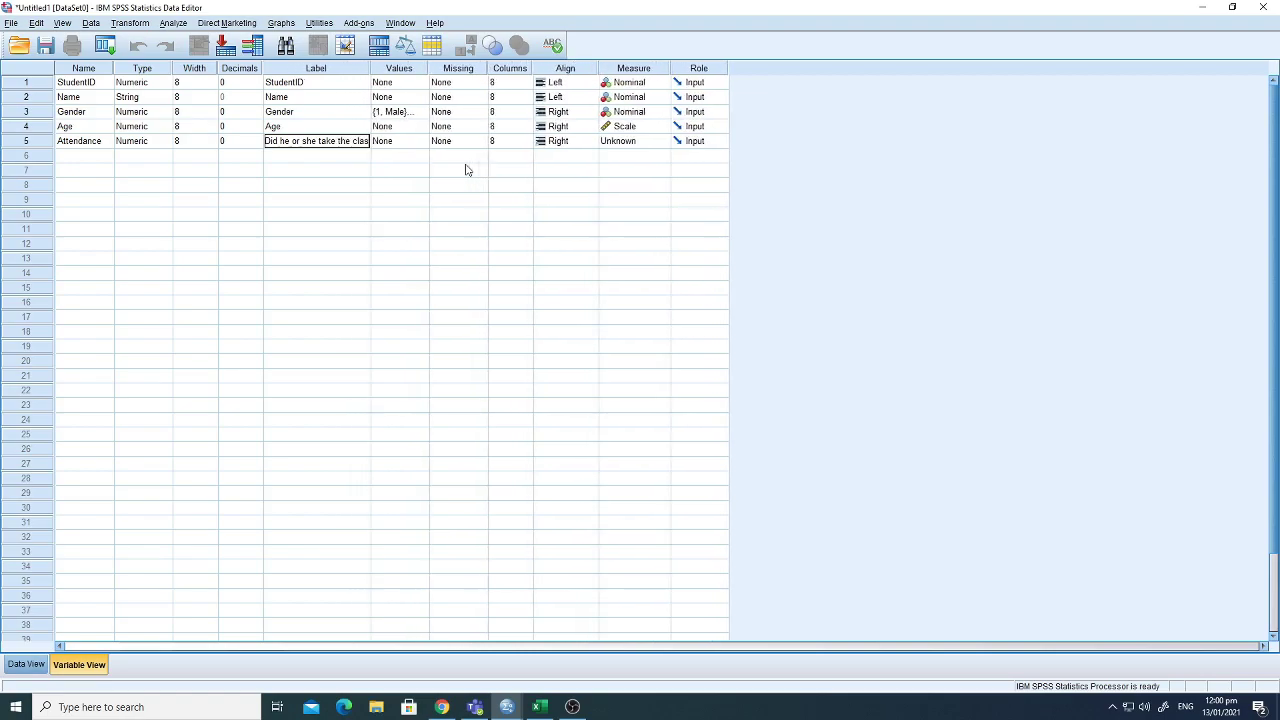
text(ses in la)
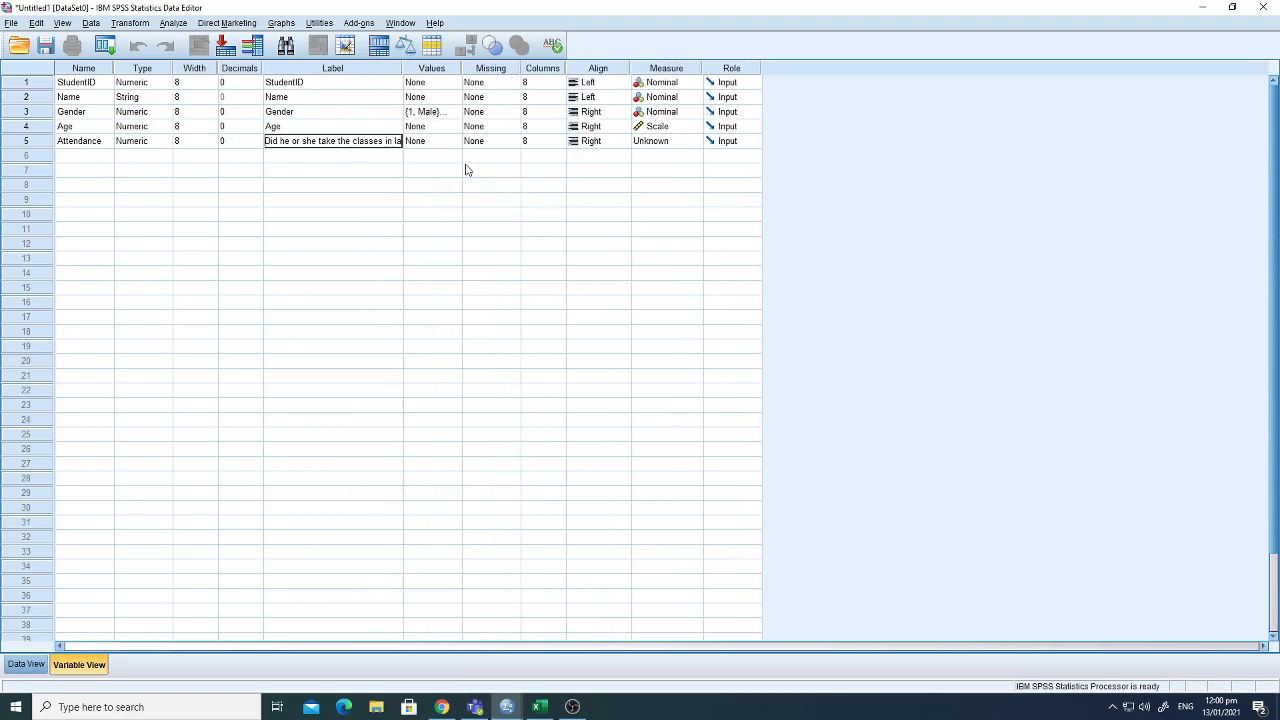
key(BackSpace)
key(BackSpace)
text(during last week)
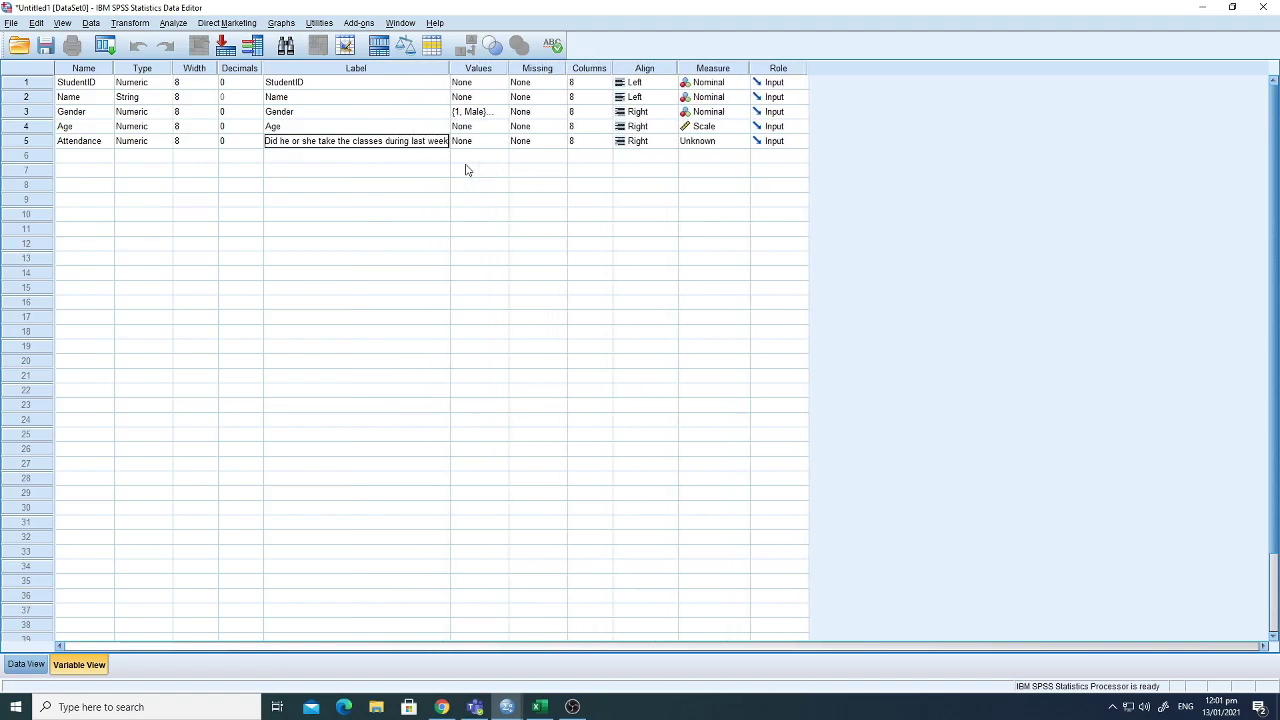
key(Return)
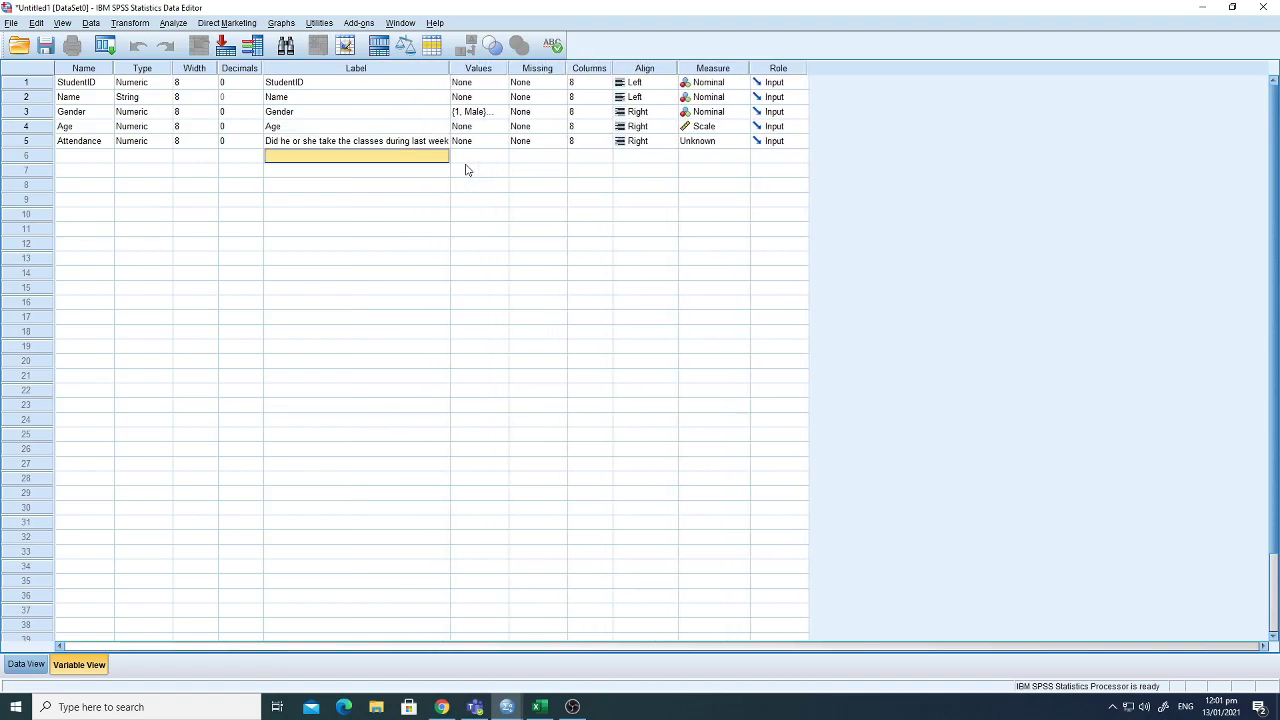
Add a question mark at the end of the Attendance variable's label.
click(443, 148)
double_click(445, 141)
double_click(445, 141)
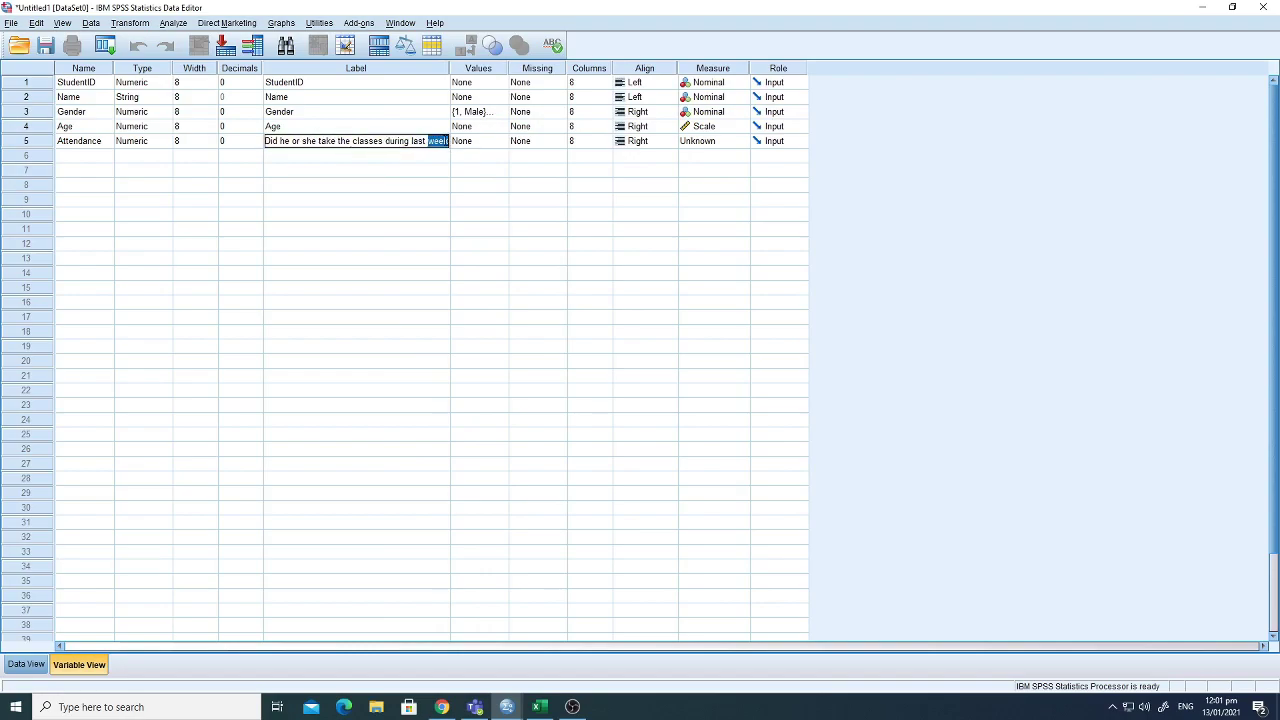
click(446, 141)
text(?)
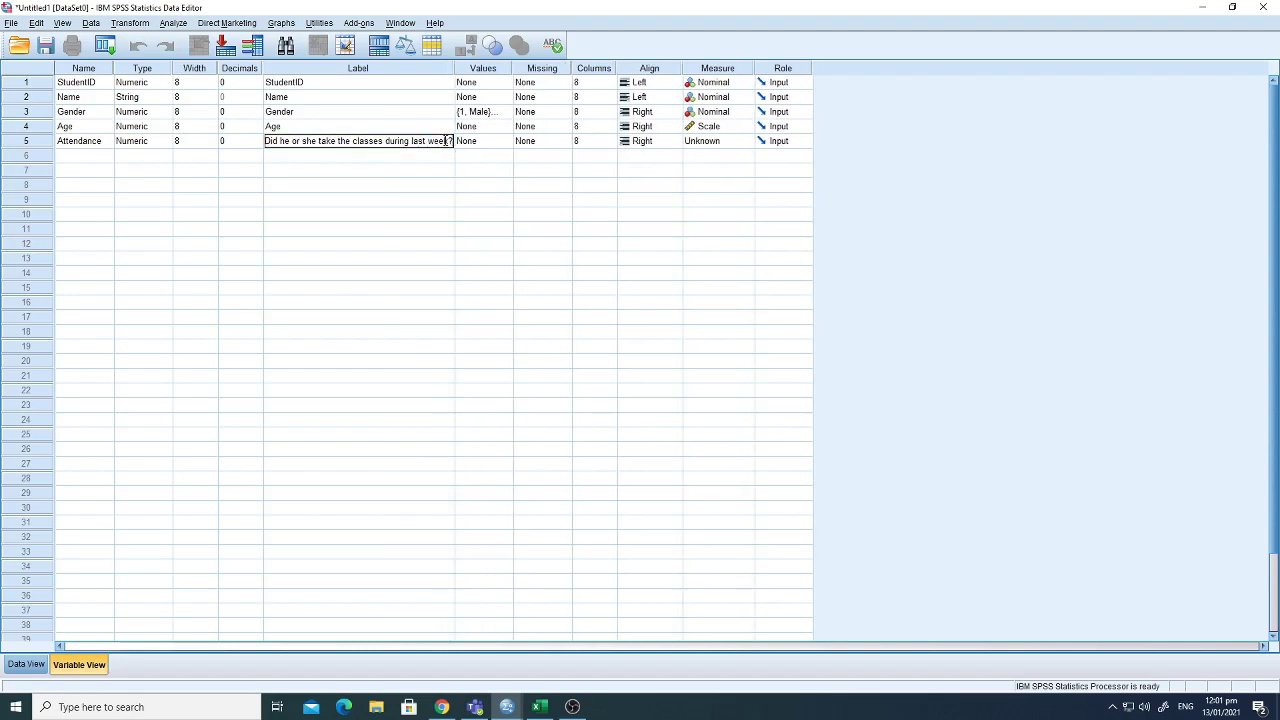
click(394, 157)
click(394, 139)
Define value labels for the Attendance variable: 1 = Yes and 0 = No.
click(479, 141)
click(506, 143)
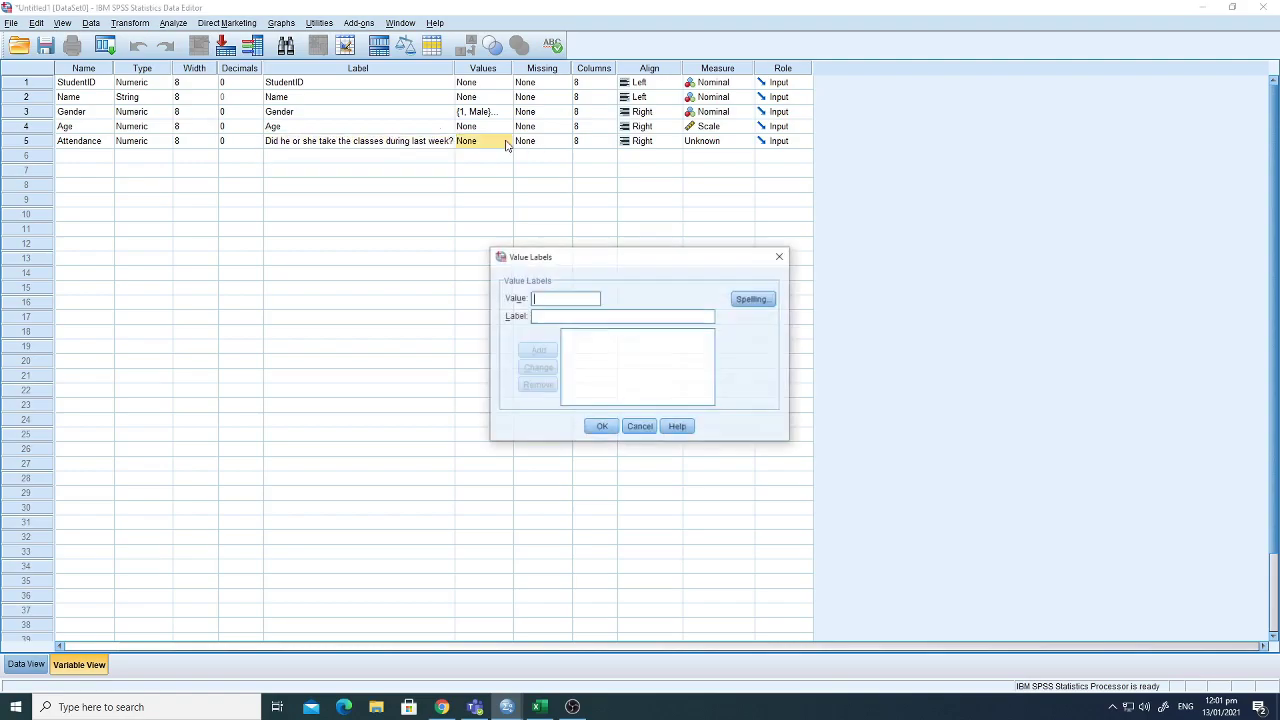
text(1 = ")
text(Yes)
click(538, 350)
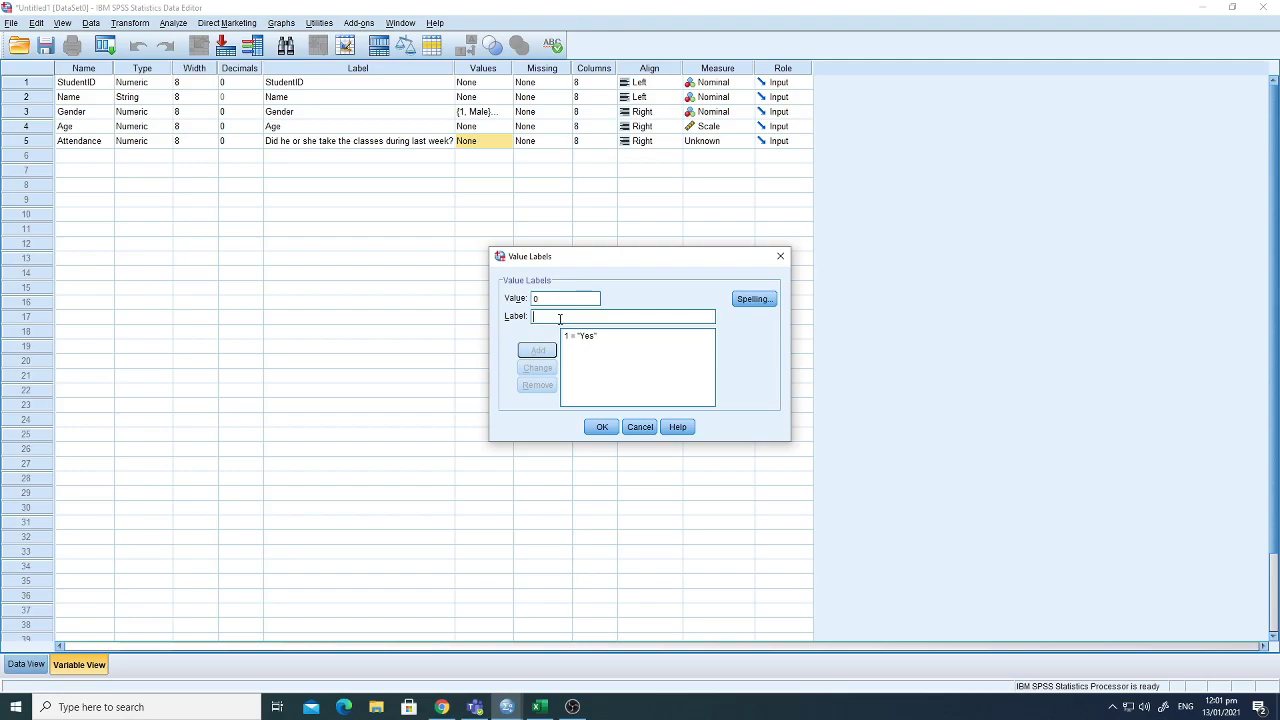
click(560, 318)
text(No)
click(538, 350)
click(603, 427)
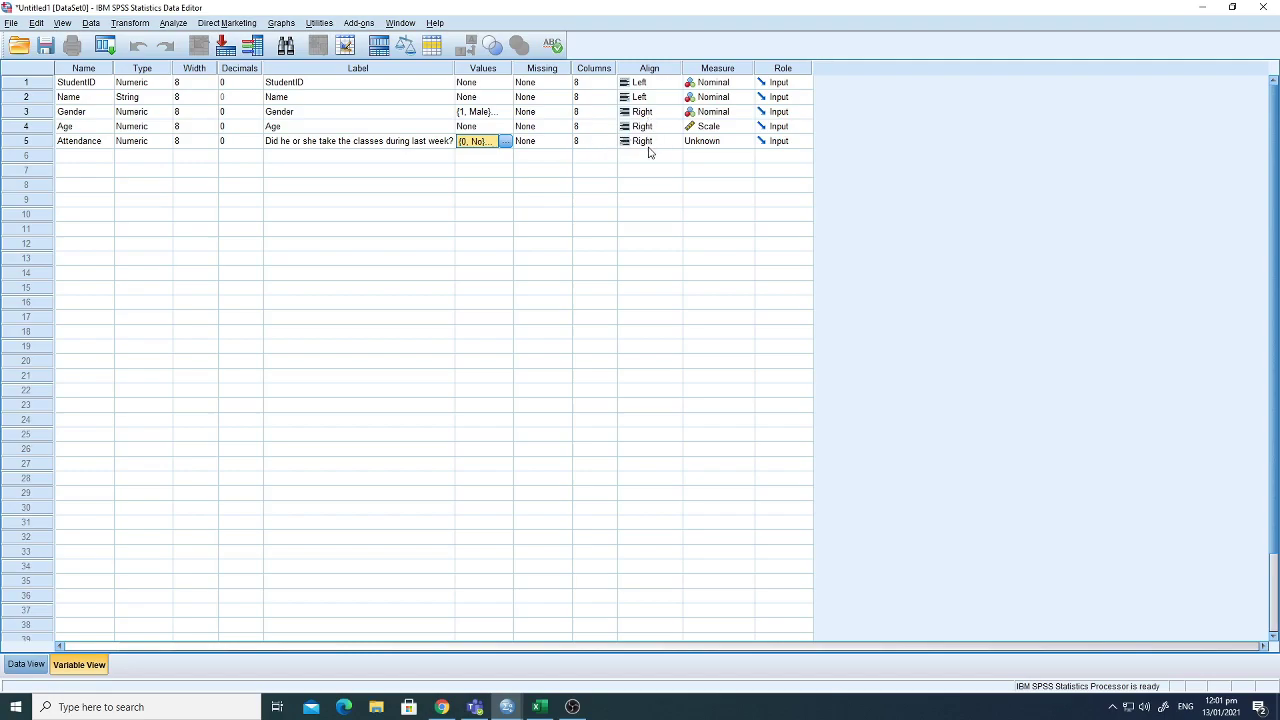
Change the alignment of the Name and StudentID variables to Right.
click(645, 97)
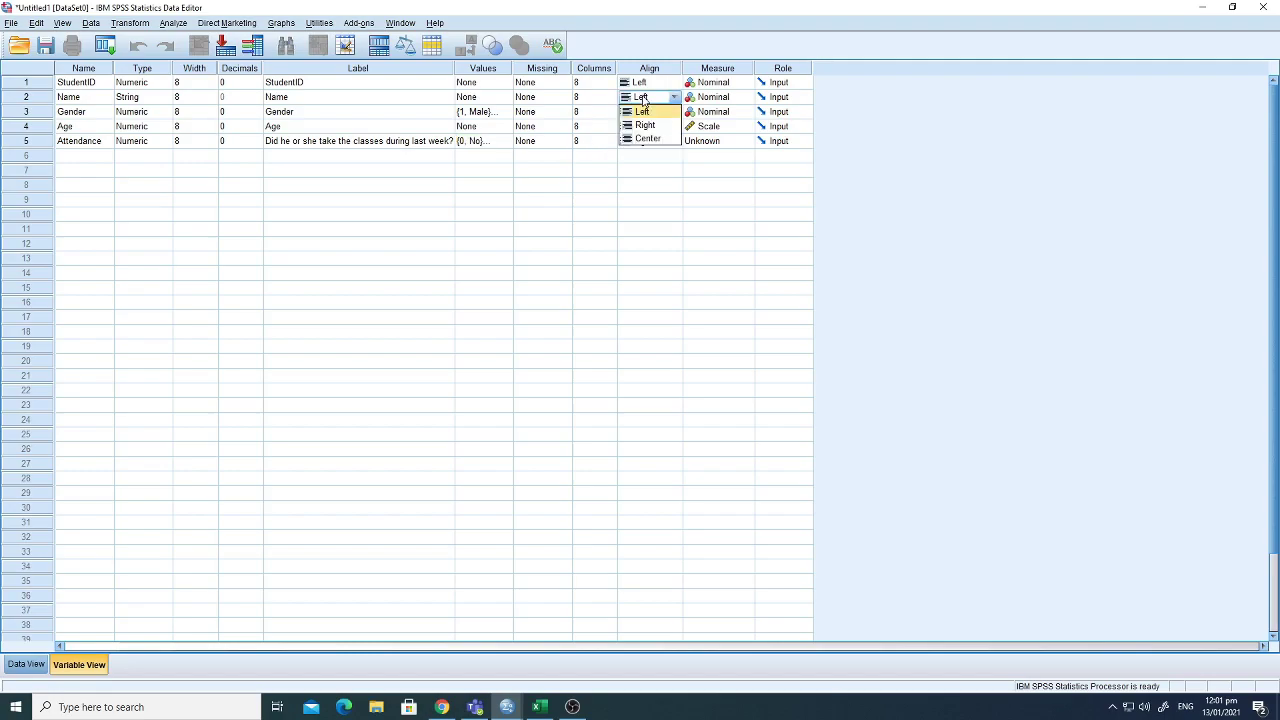
click(644, 125)
click(650, 84)
click(677, 83)
click(650, 111)
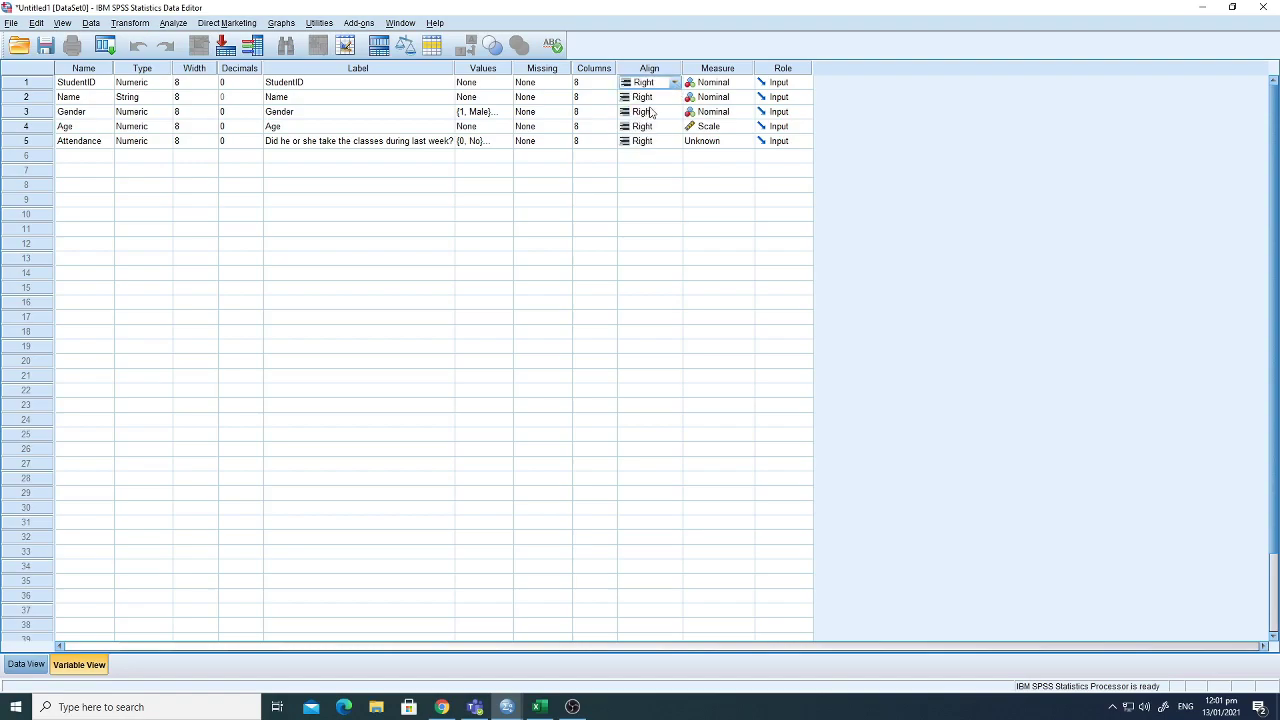
Set the measurement level of the Attendance variable to Ordinal.
click(716, 143)
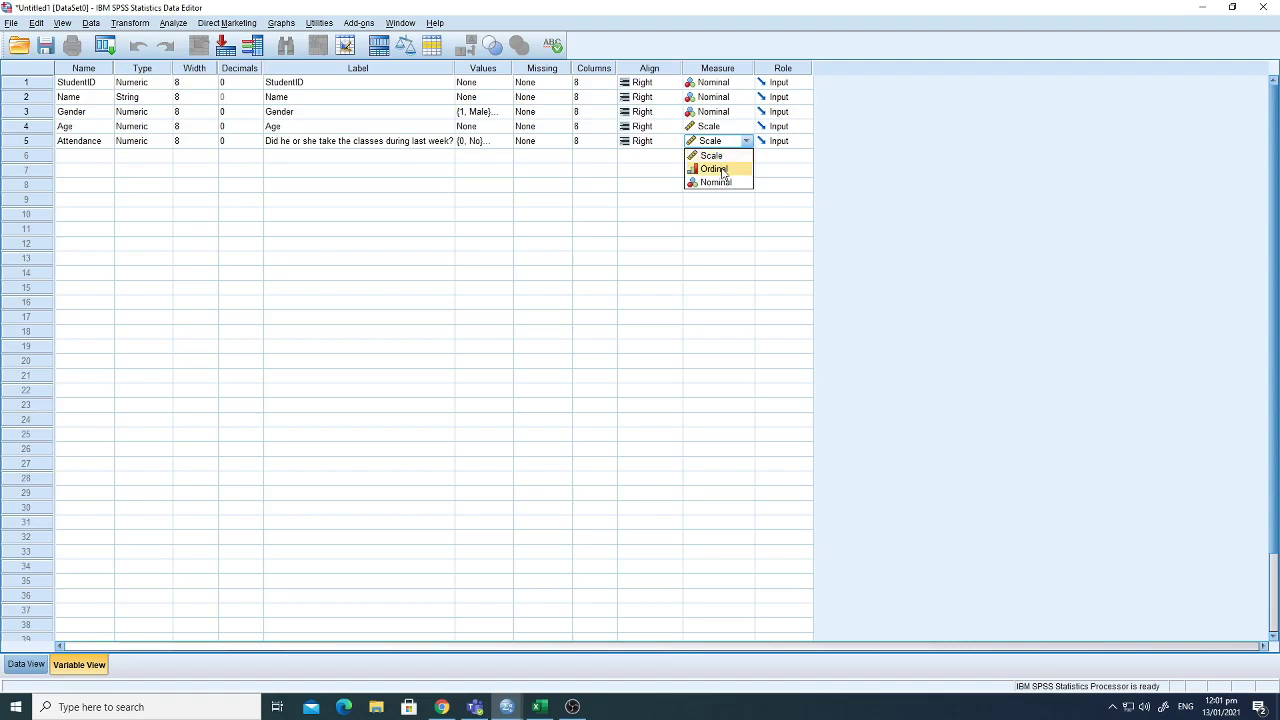
click(724, 170)
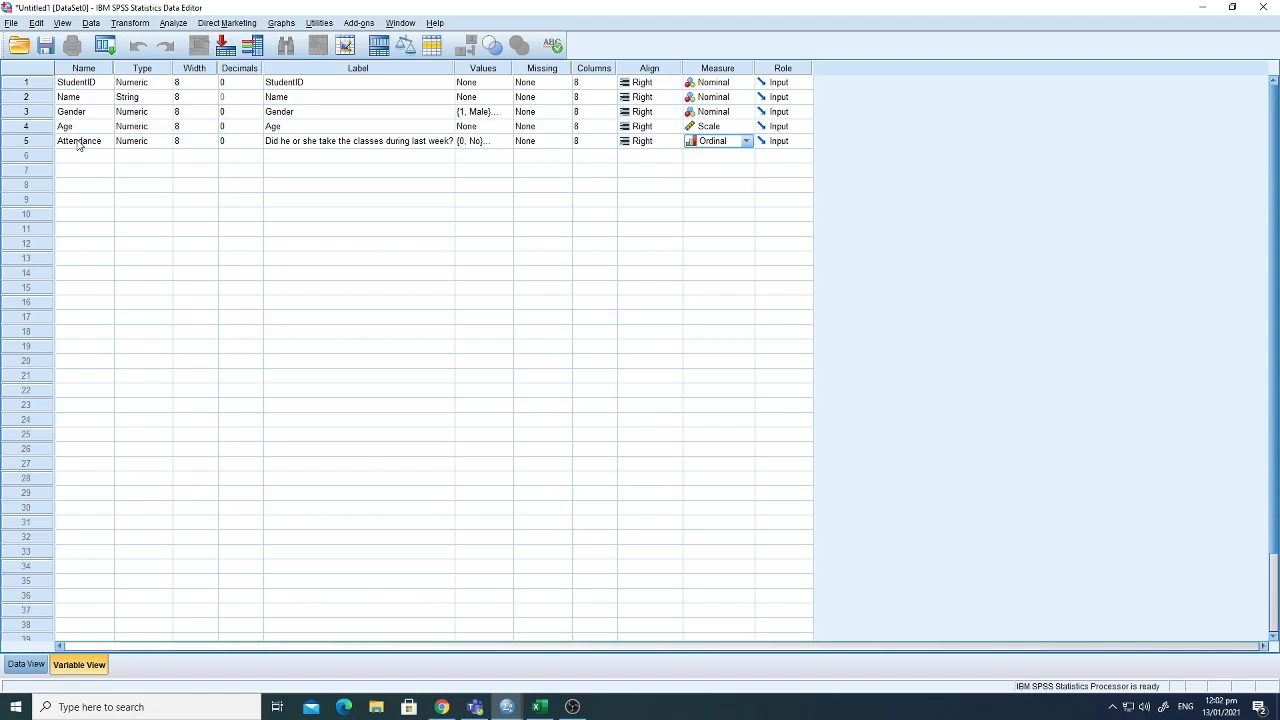
Start the first student record in the data grid with StudentID 1, the student's name and gender Male.
click(24, 665)
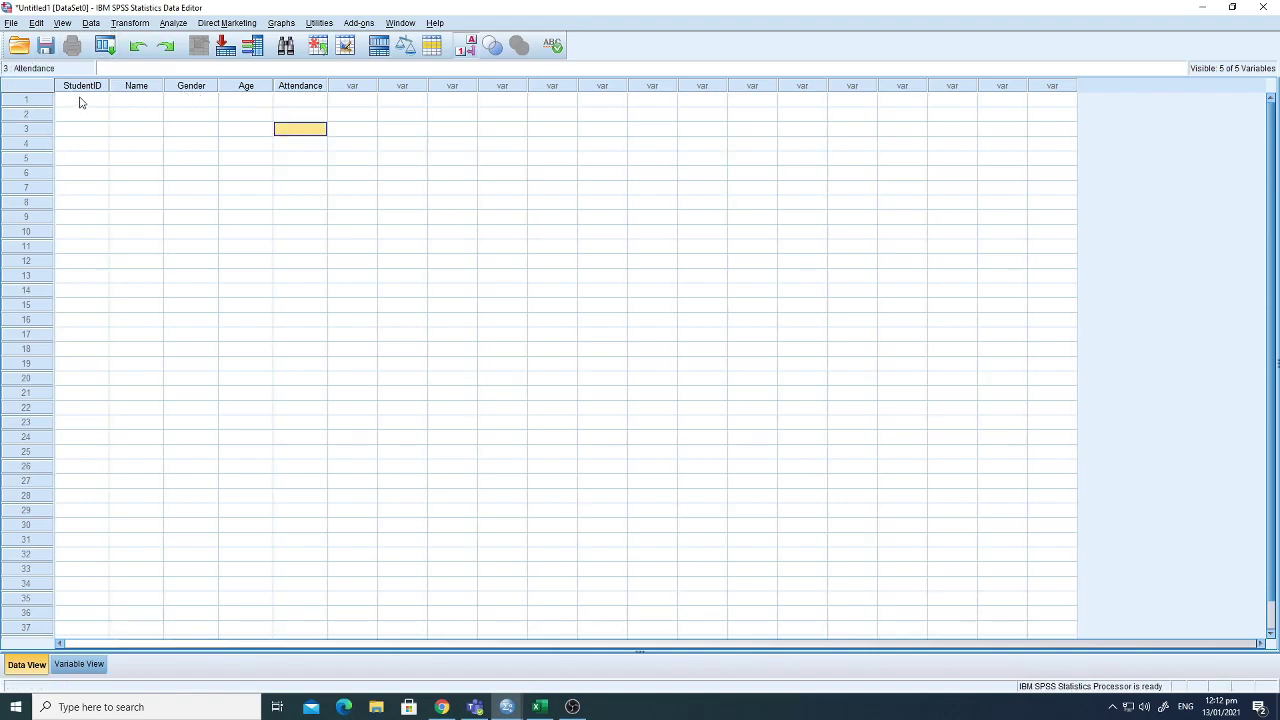
click(81, 100)
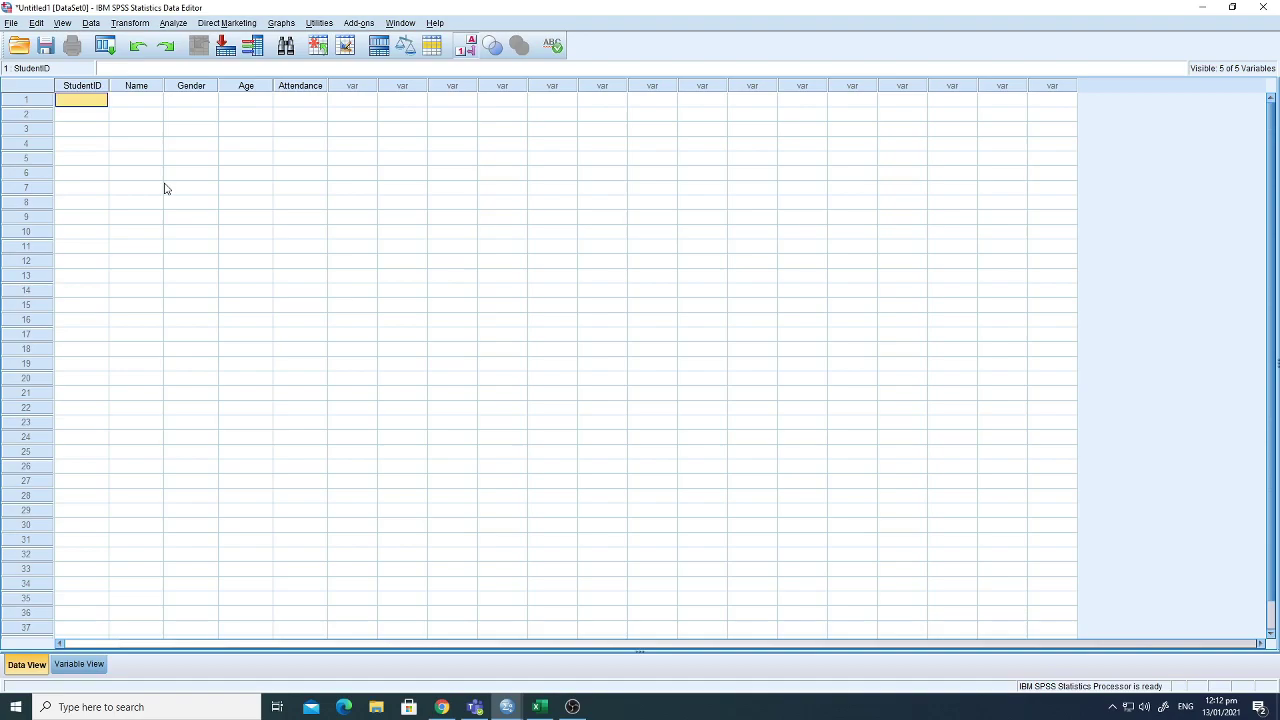
text(1)
key(Tab)
text(A)
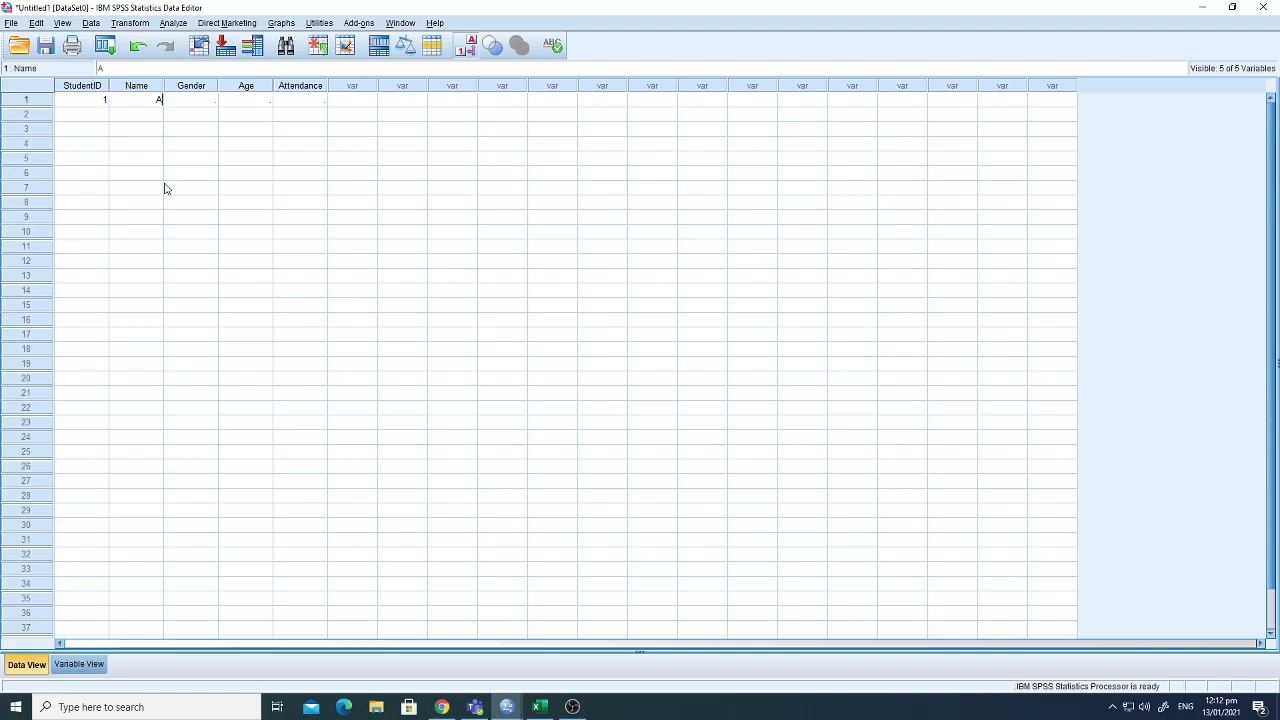
key(Tab)
double_click(212, 101)
click(209, 100)
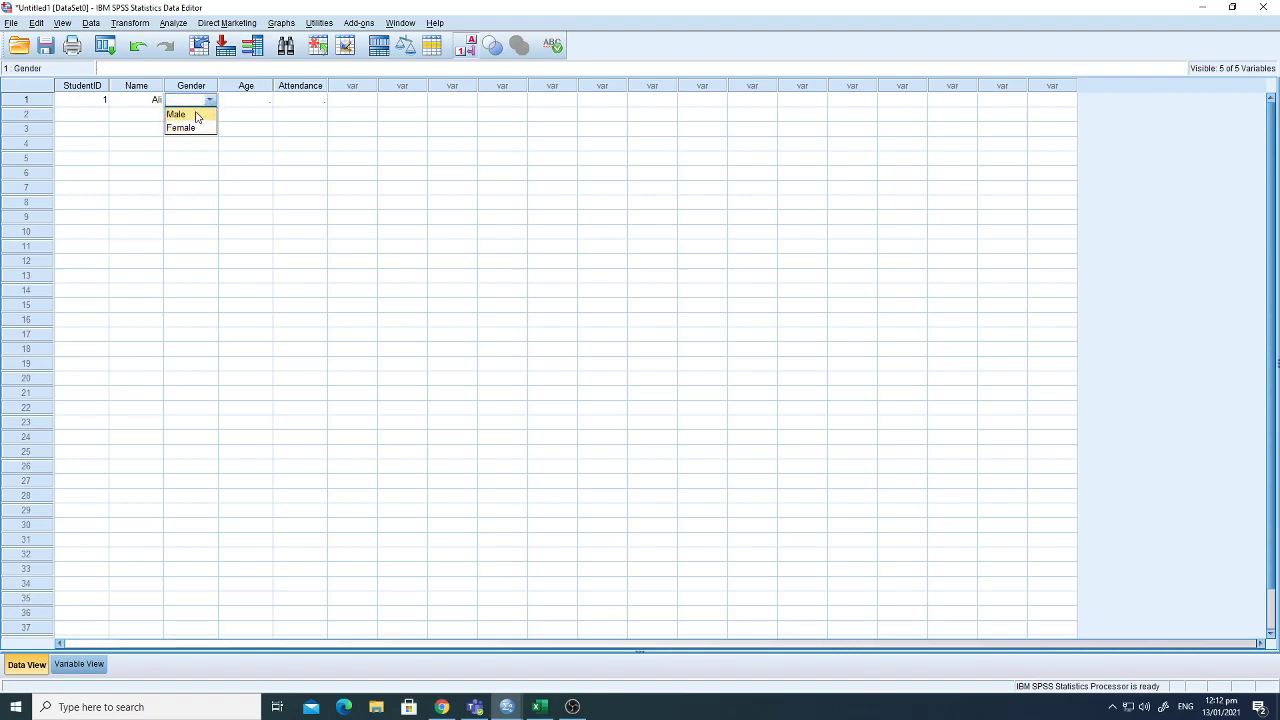
click(197, 114)
click(242, 108)
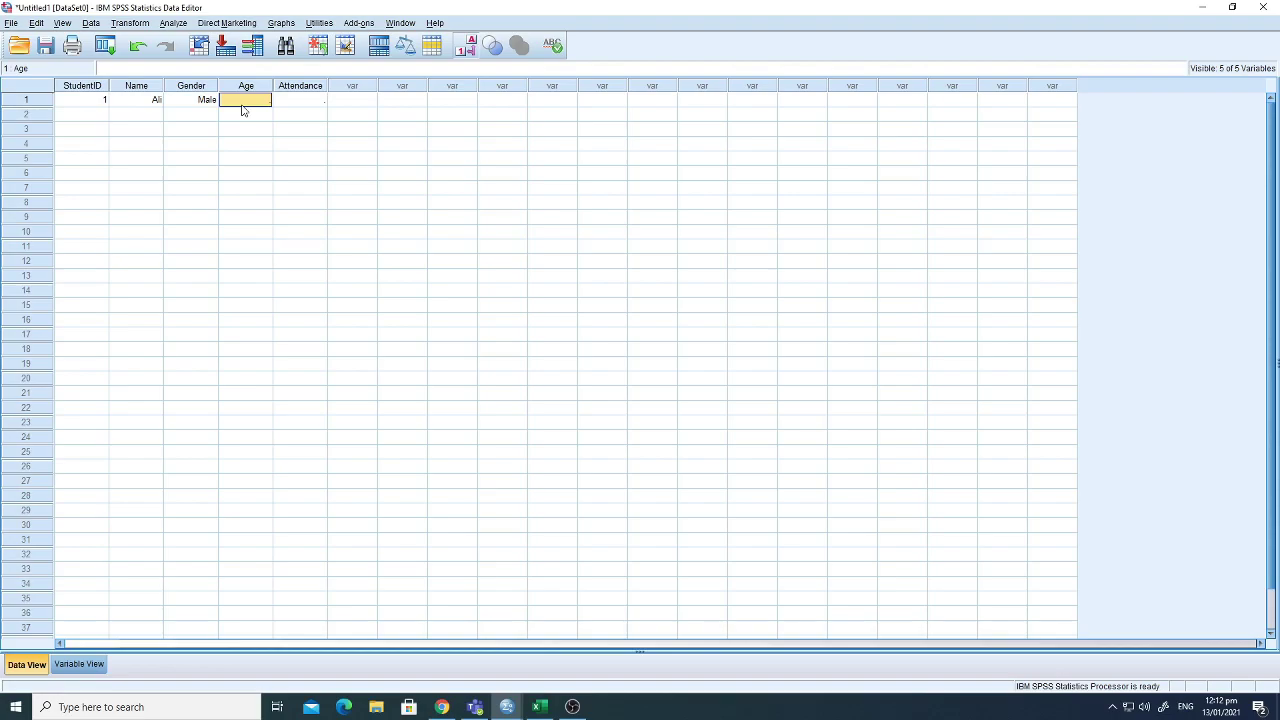
Check the Gender choices offered in the first record against the Gender variable's value label definition.
click(202, 102)
click(207, 102)
click(209, 100)
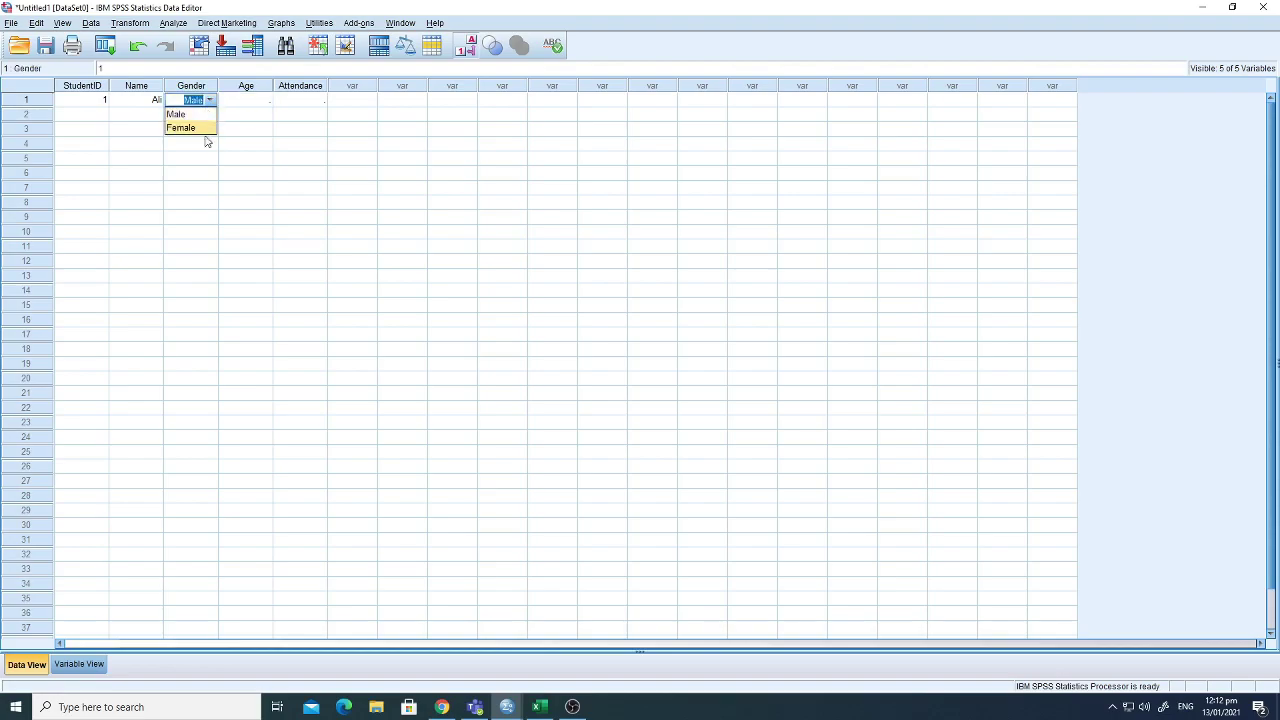
click(79, 664)
click(380, 112)
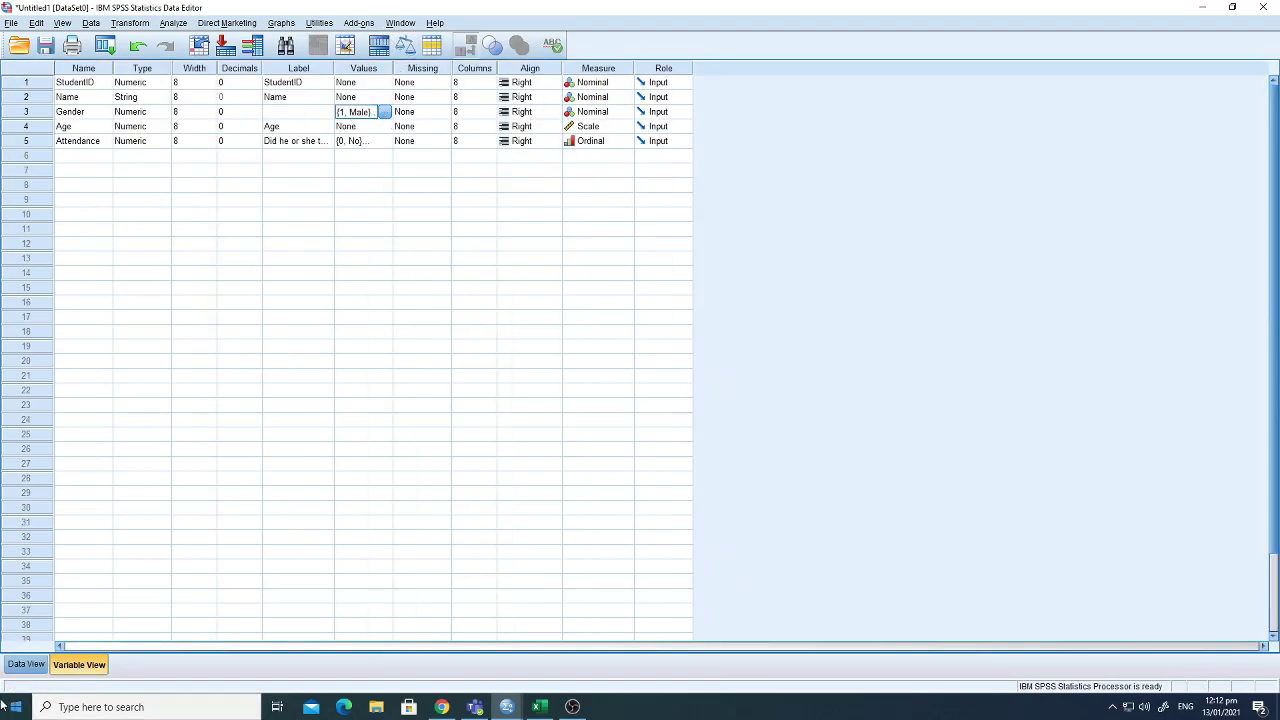
click(26, 664)
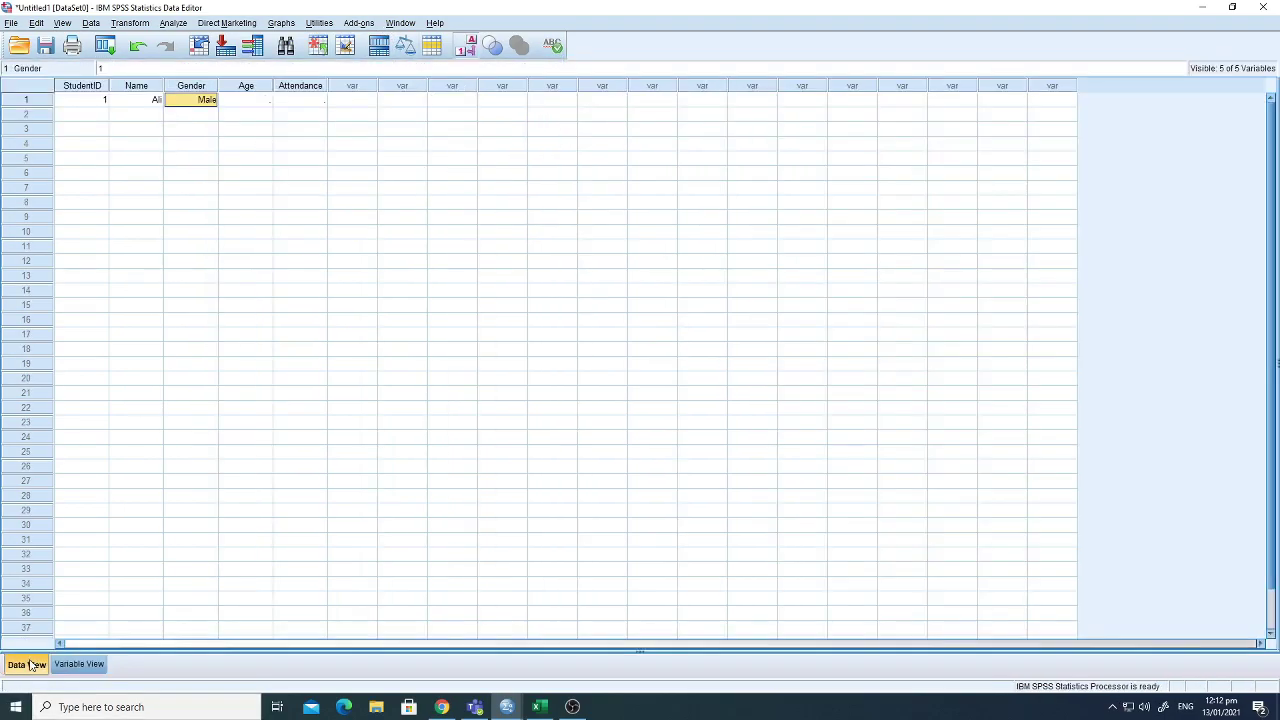
Complete the first student record with age 18 and attendance Yes.
click(253, 103)
text(1)
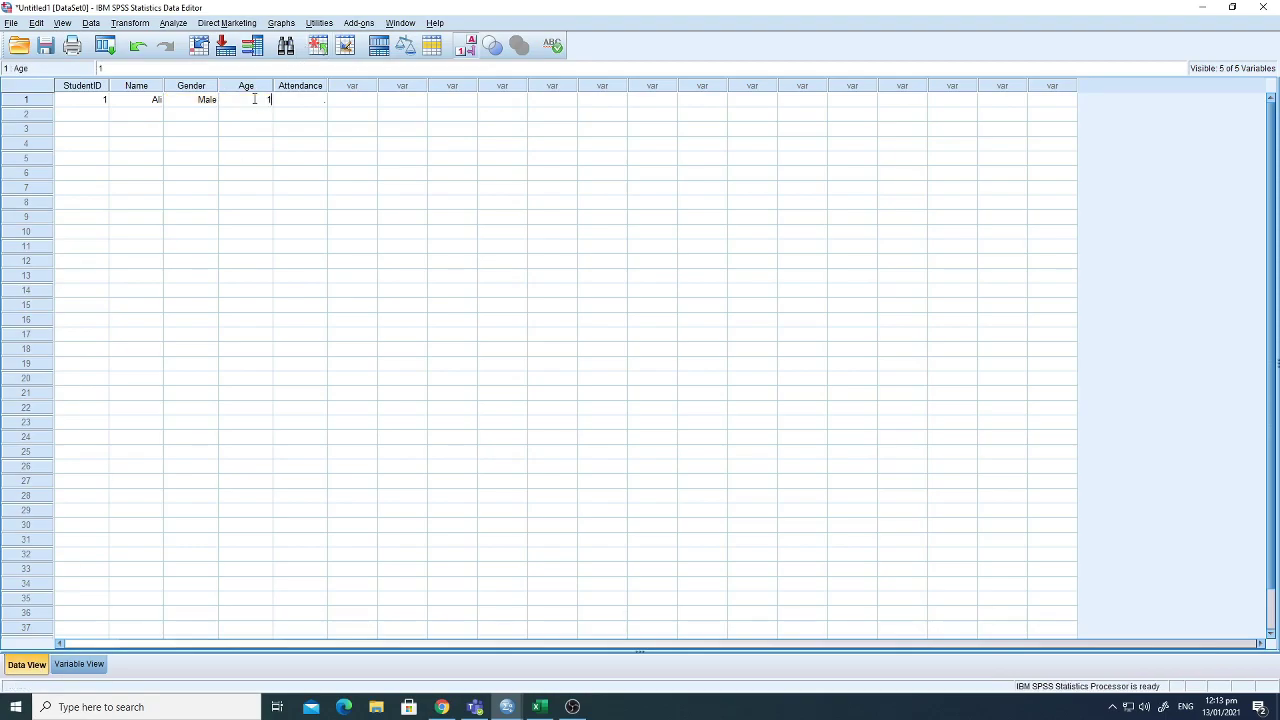
text(8)
click(299, 107)
double_click(299, 103)
click(318, 100)
click(295, 128)
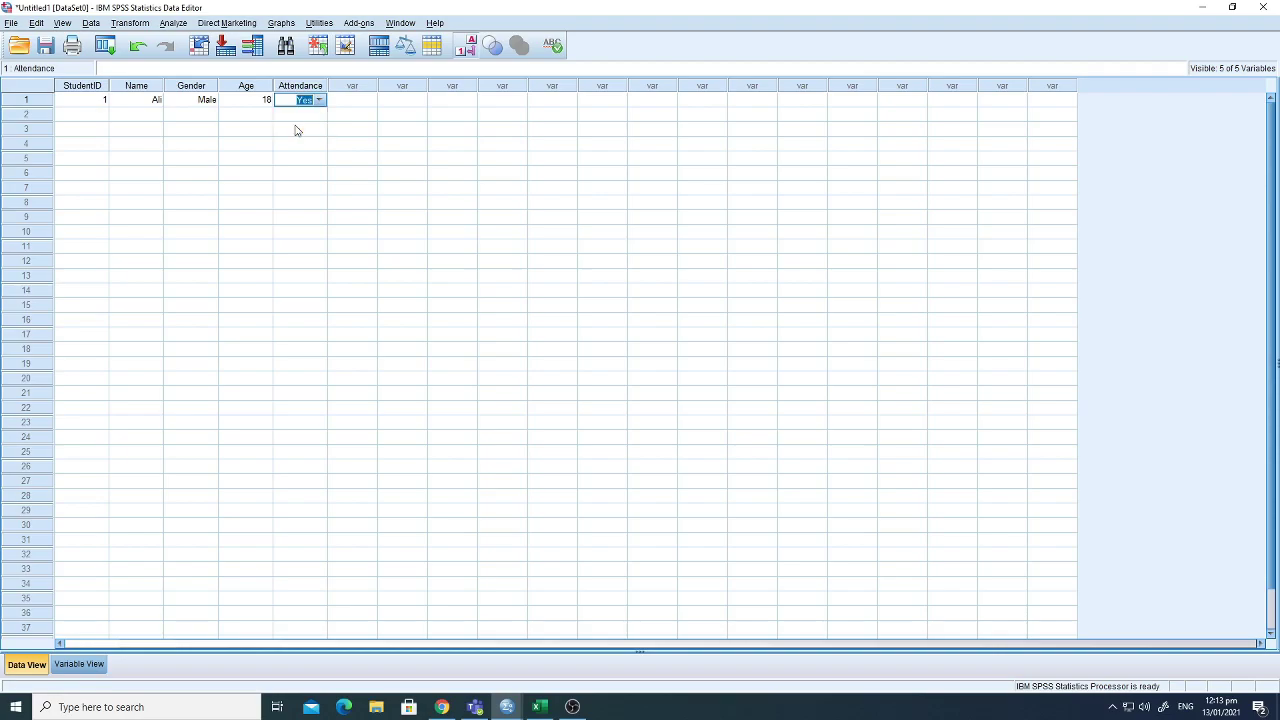
click(298, 115)
Review the StudentID, Name, Gender, Age and Attendance columns of the student data.
drag(75, 104, 70, 358)
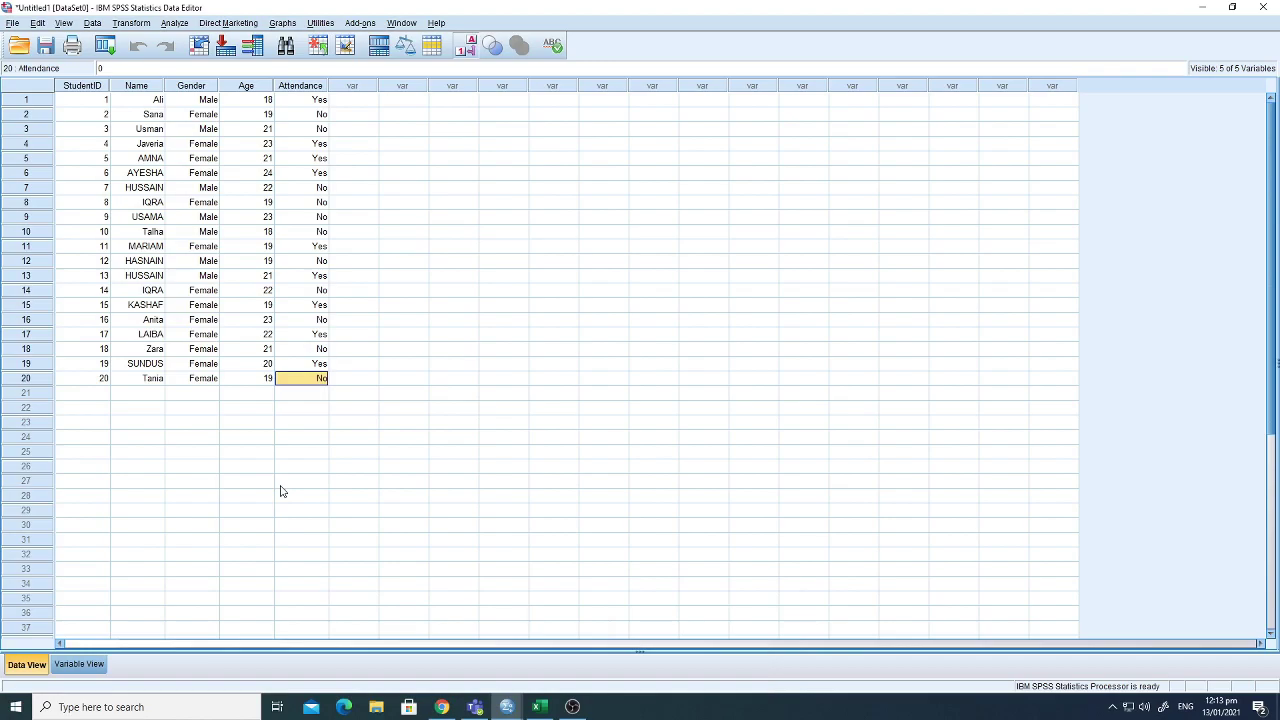
drag(90, 100, 72, 378)
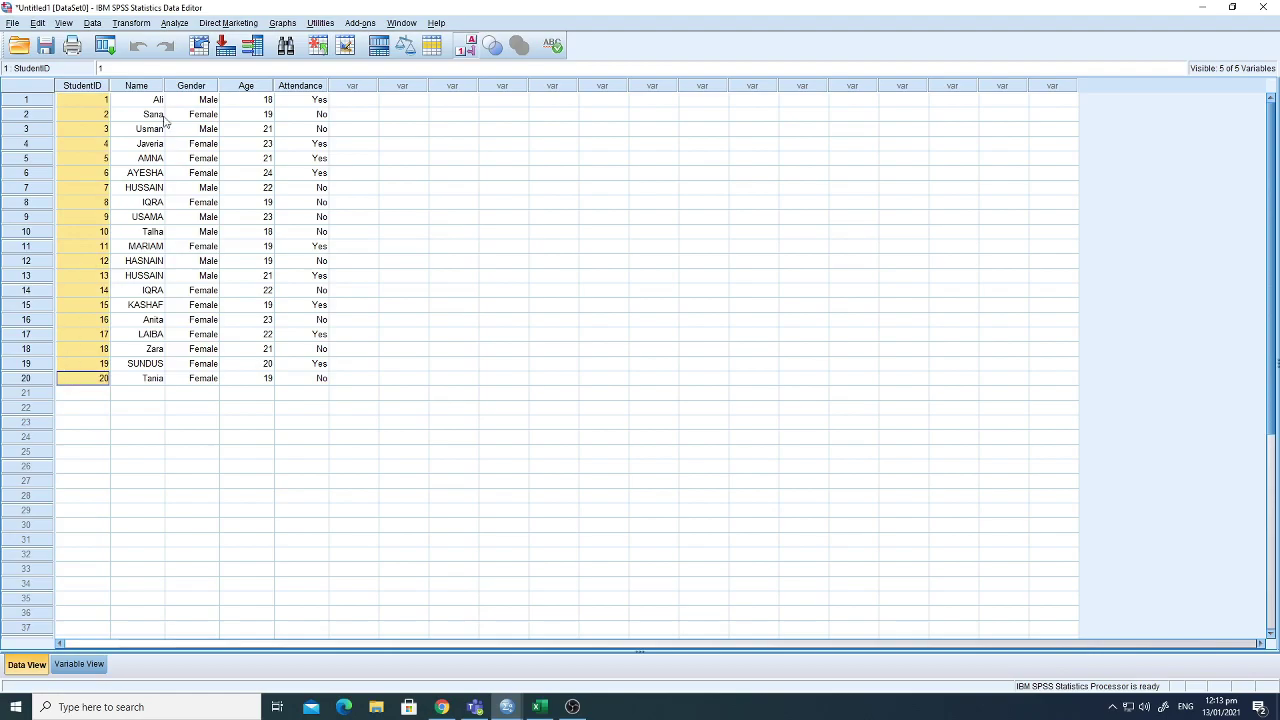
drag(152, 101, 150, 379)
drag(197, 103, 200, 262)
drag(253, 103, 258, 349)
drag(318, 103, 314, 340)
click(300, 203)
click(441, 160)
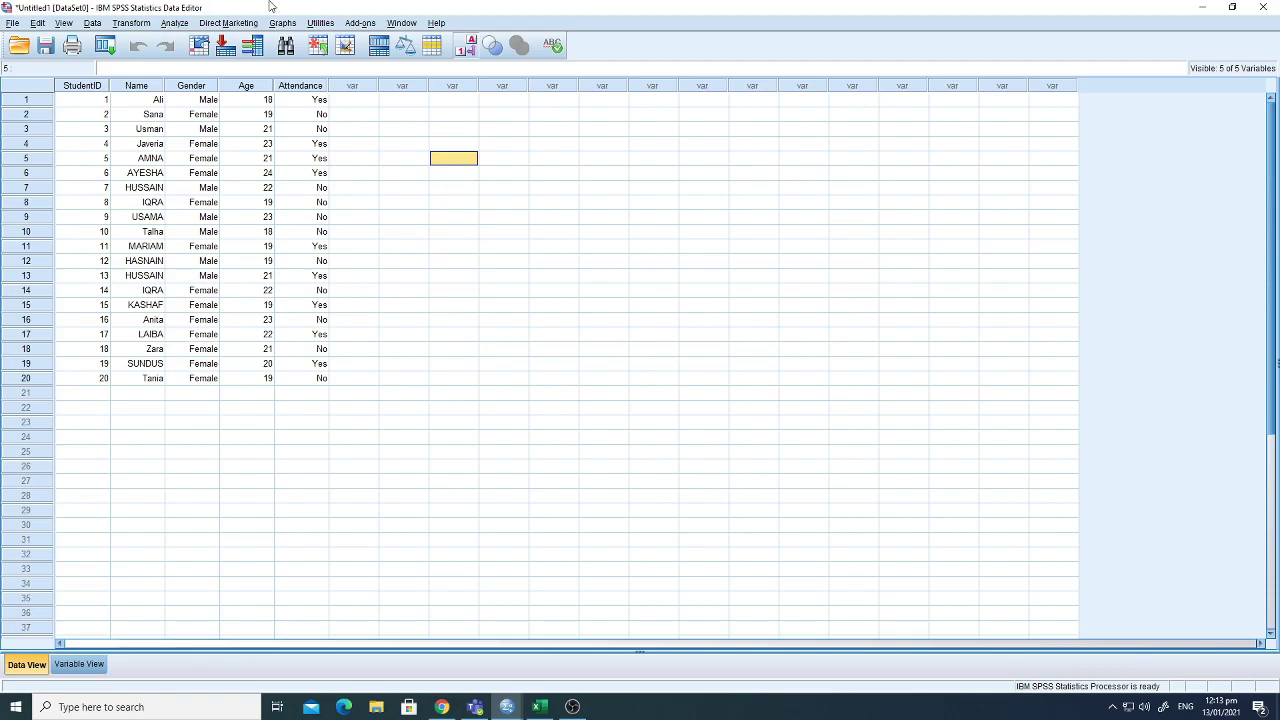
Set up a Frequencies analysis with Gender and the class attendance question as its variables.
click(174, 23)
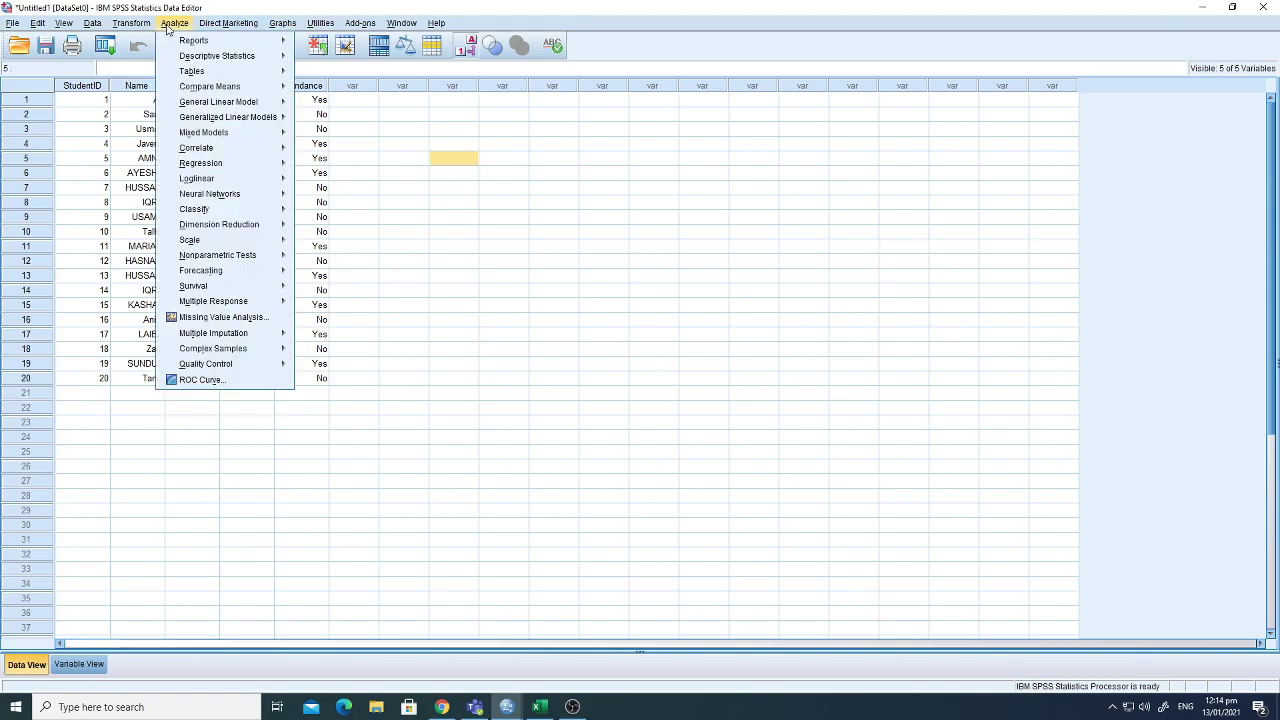
mouse_move(198, 54)
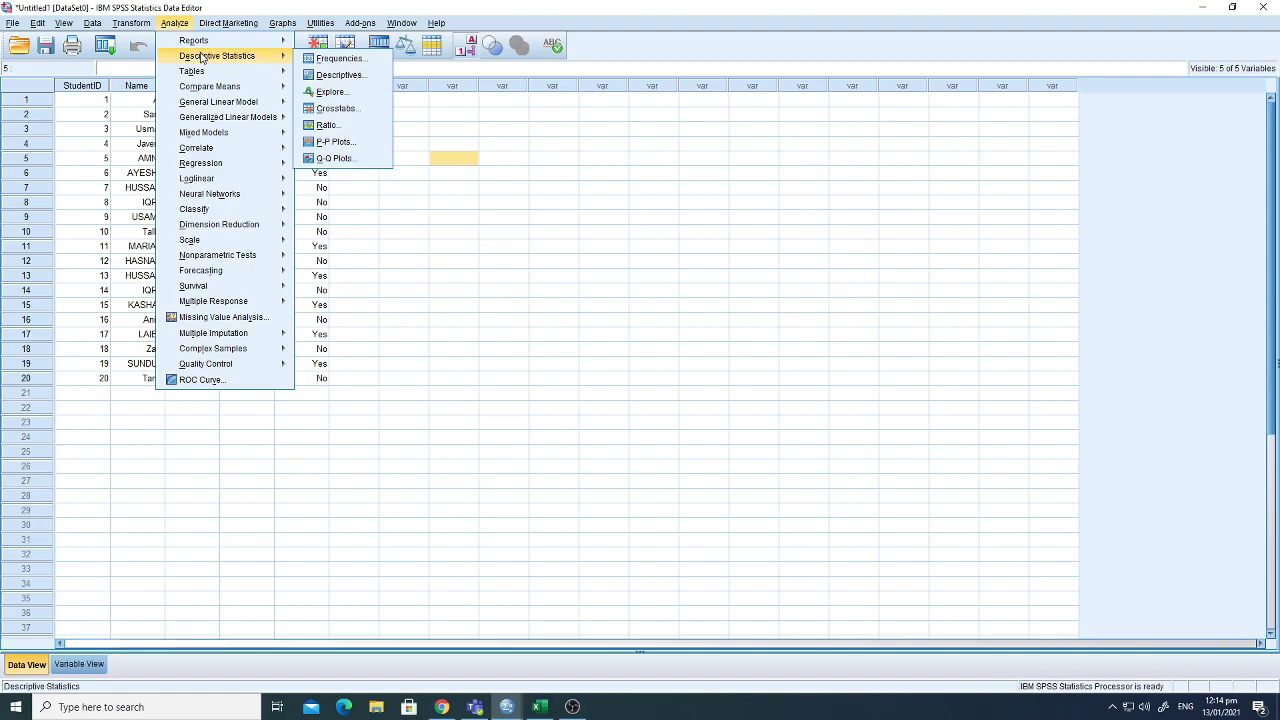
click(344, 60)
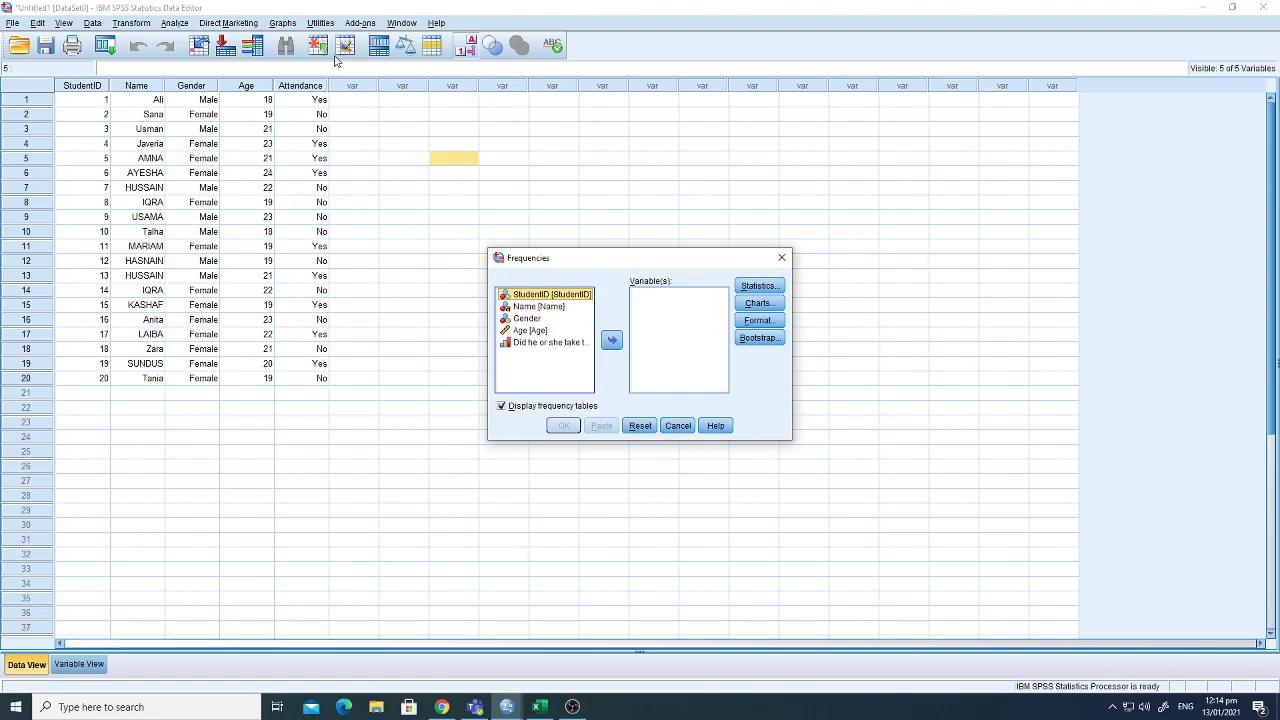
click(540, 307)
click(538, 318)
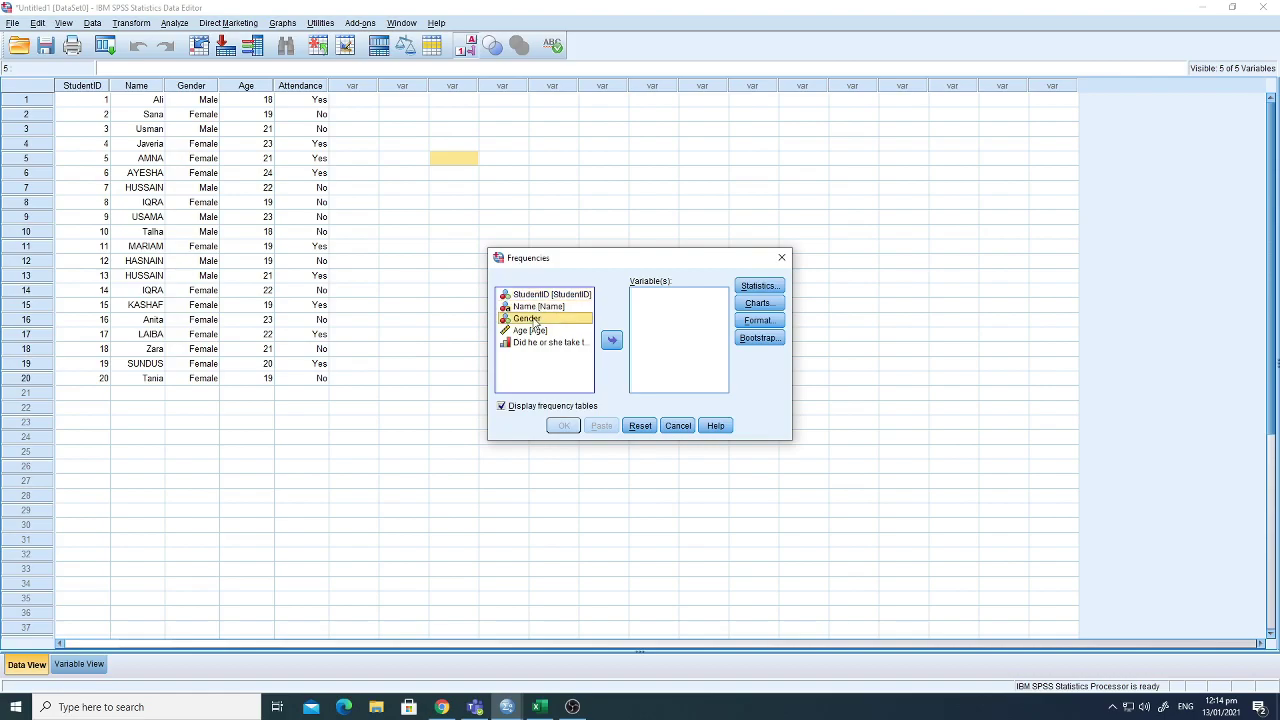
click(535, 332)
click(533, 346)
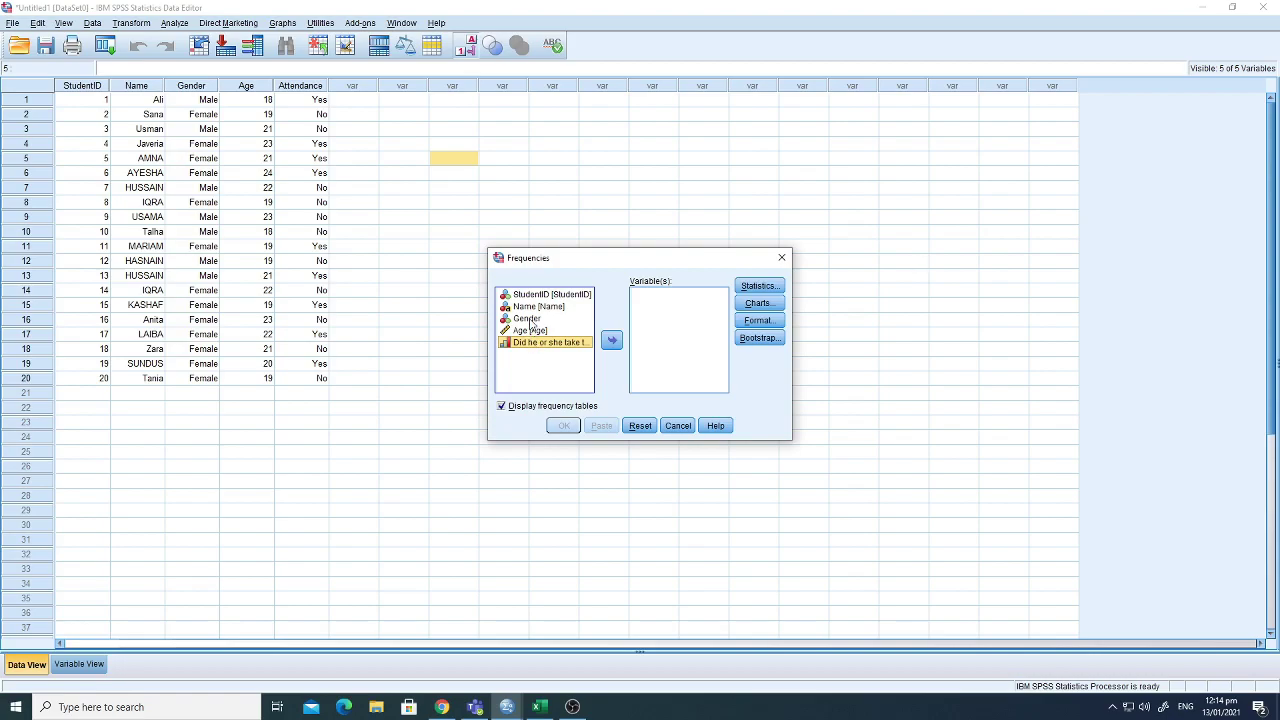
click(533, 320)
click(612, 342)
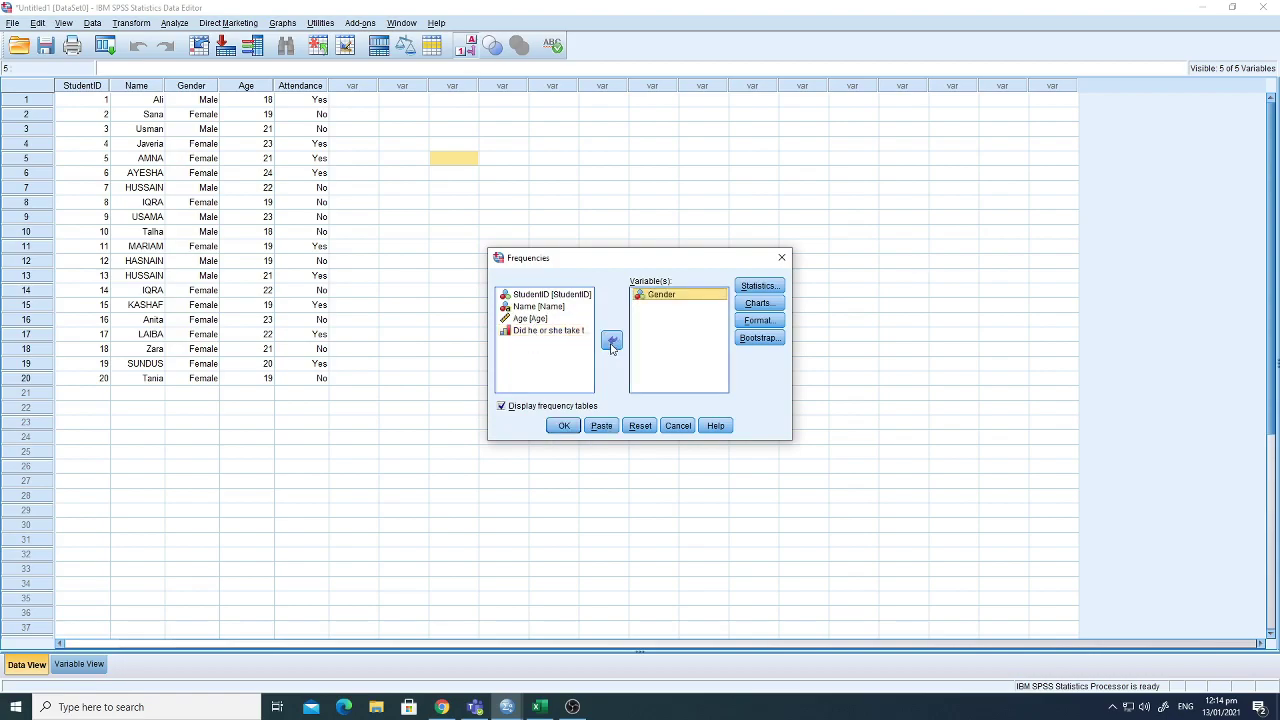
click(541, 331)
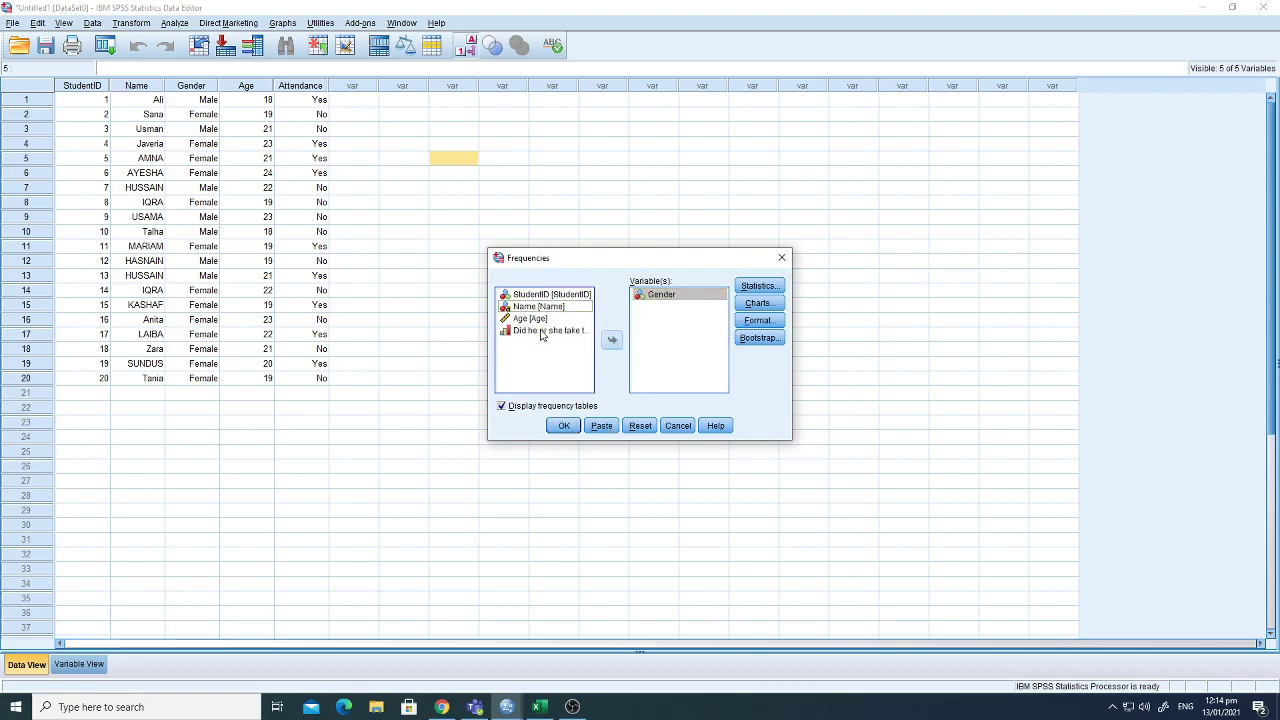
click(612, 341)
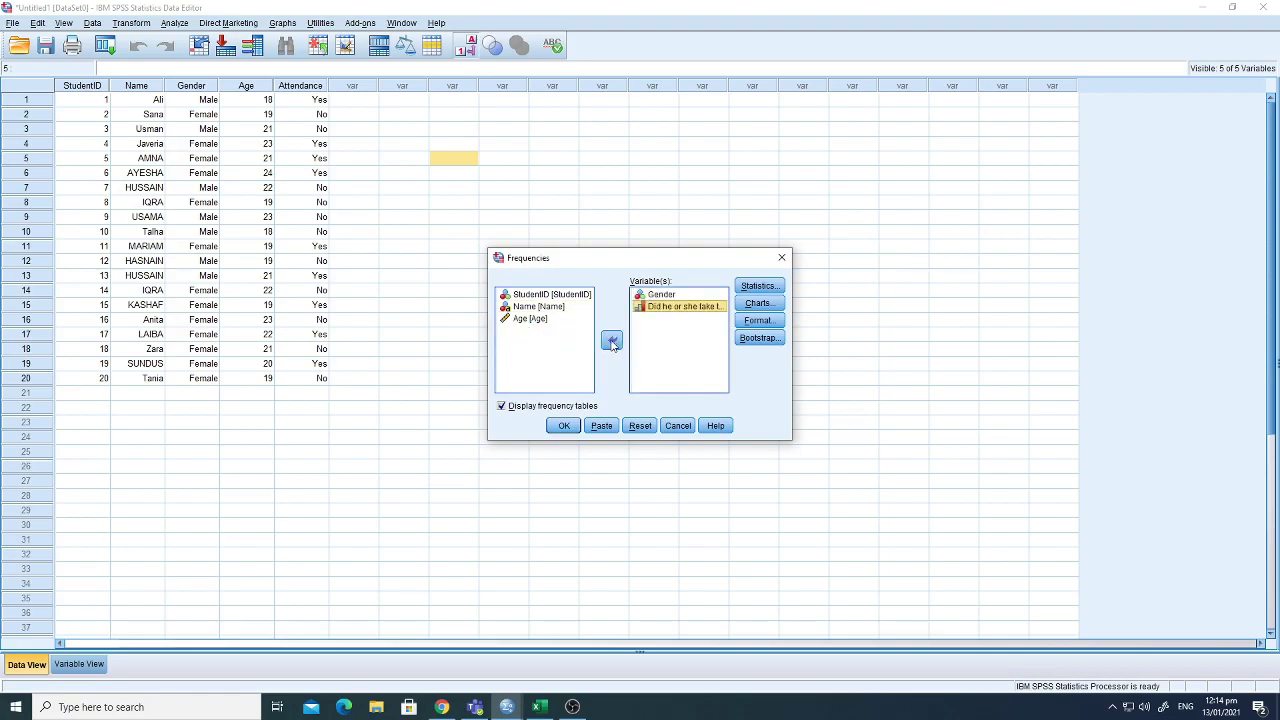
Keep frequency tables enabled, add bar charts showing frequencies, and run the analysis.
click(502, 406)
click(640, 371)
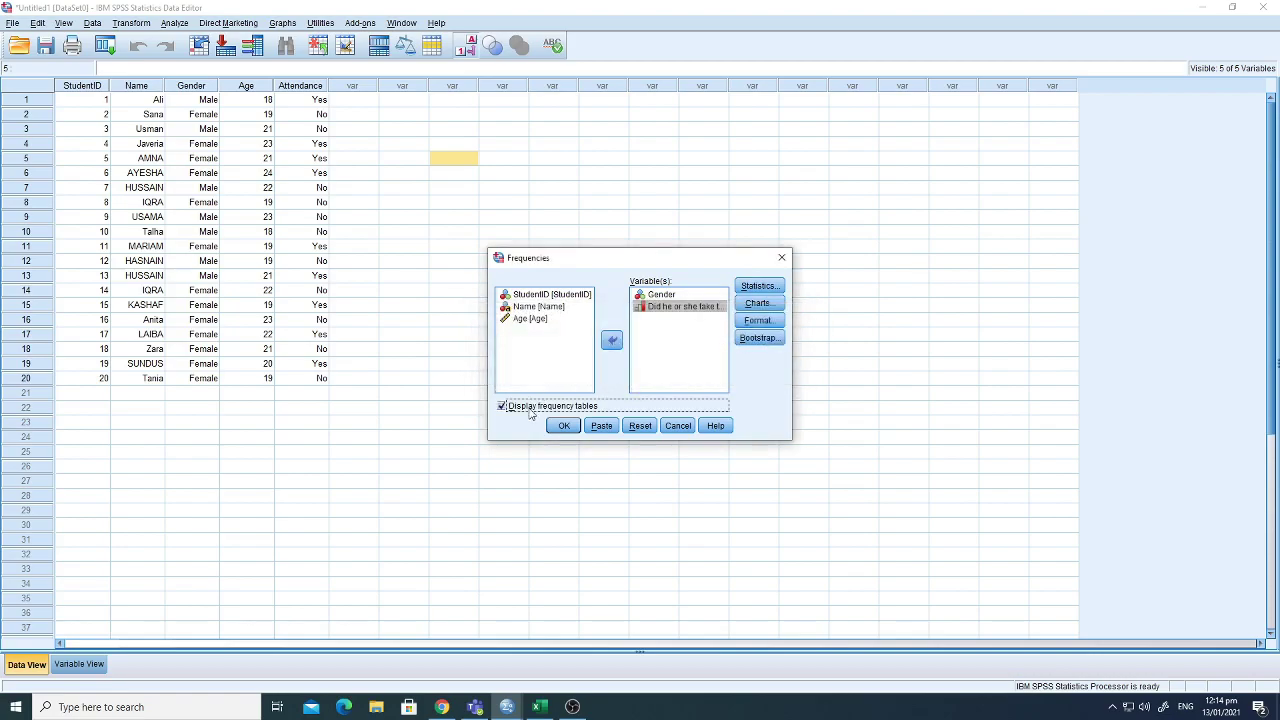
click(758, 286)
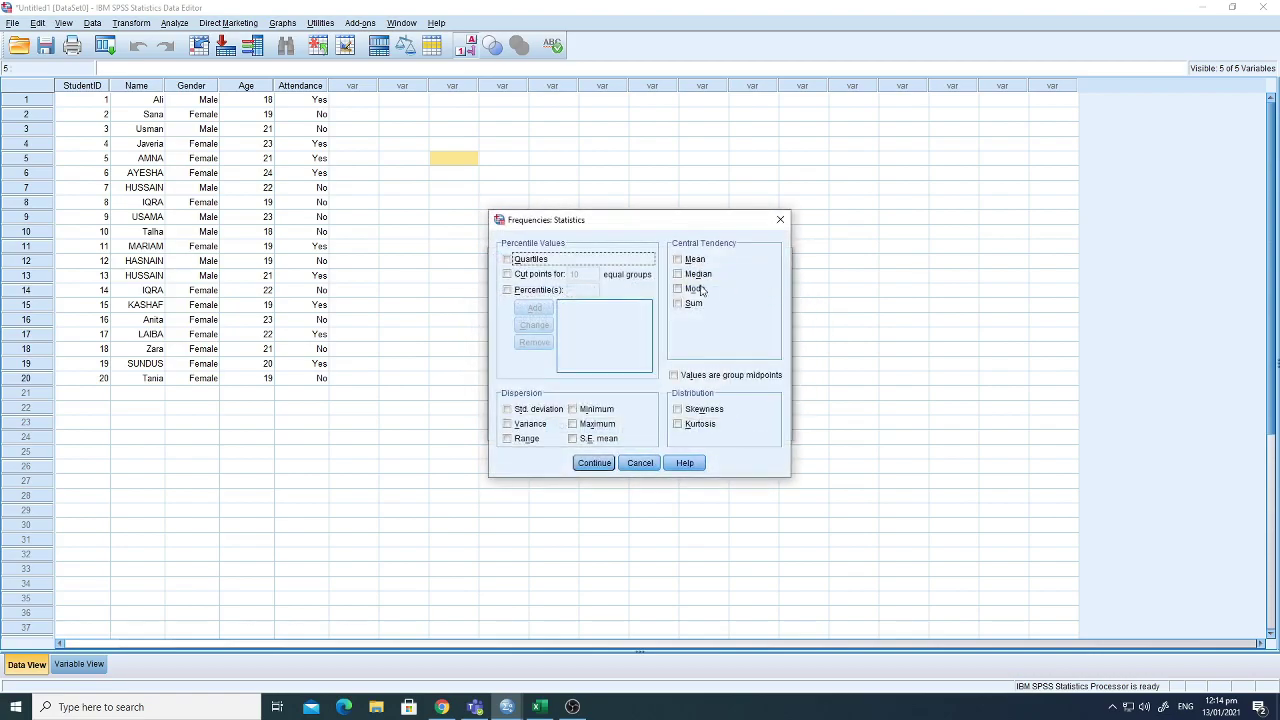
click(640, 463)
click(758, 303)
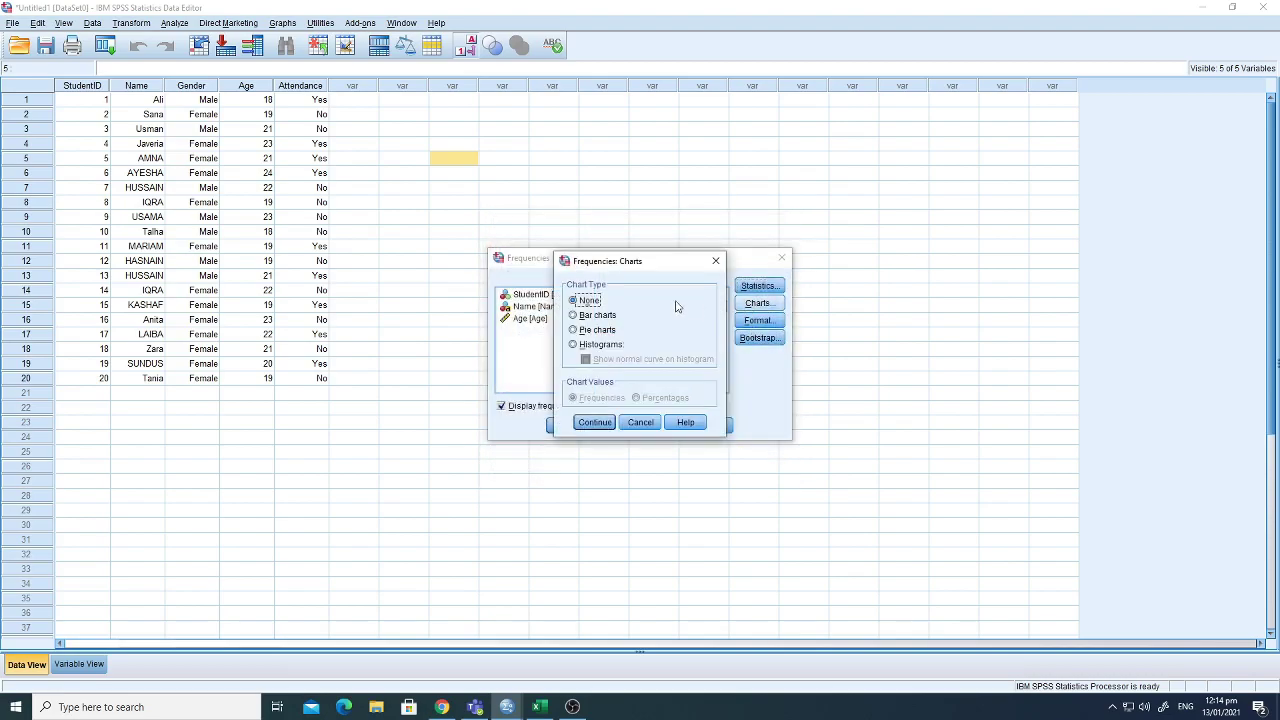
click(579, 316)
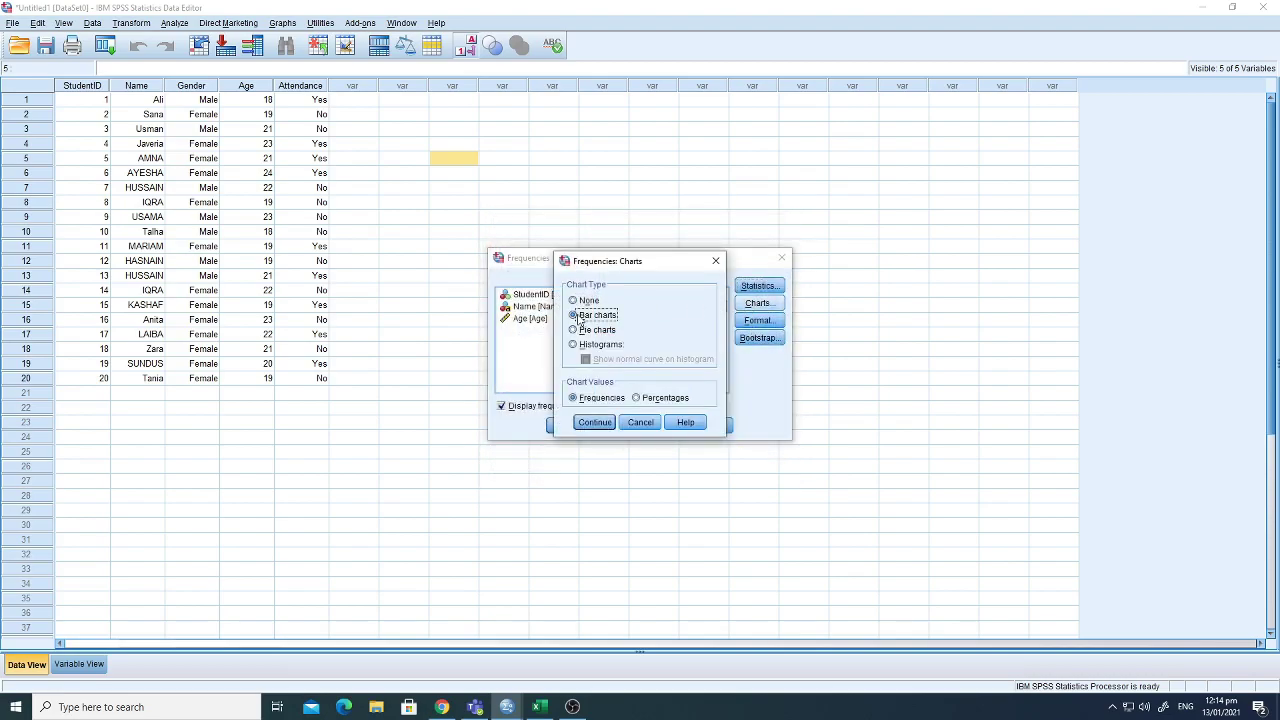
click(595, 423)
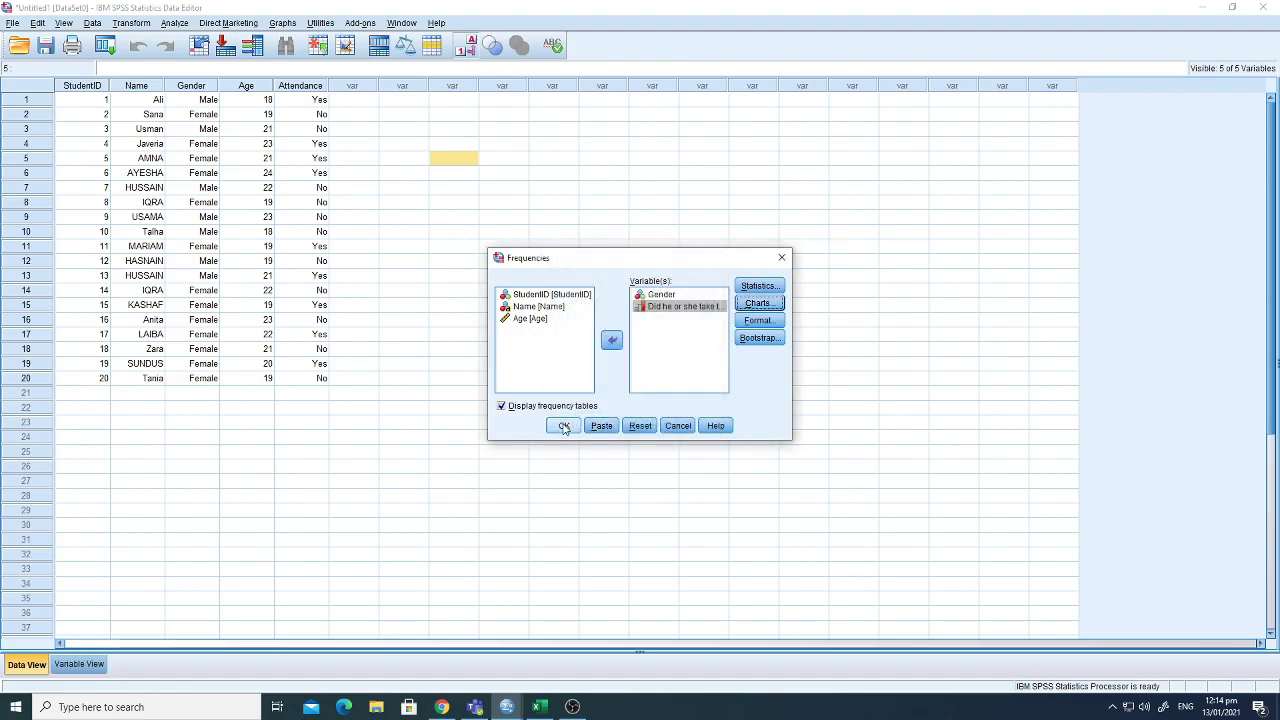
click(563, 426)
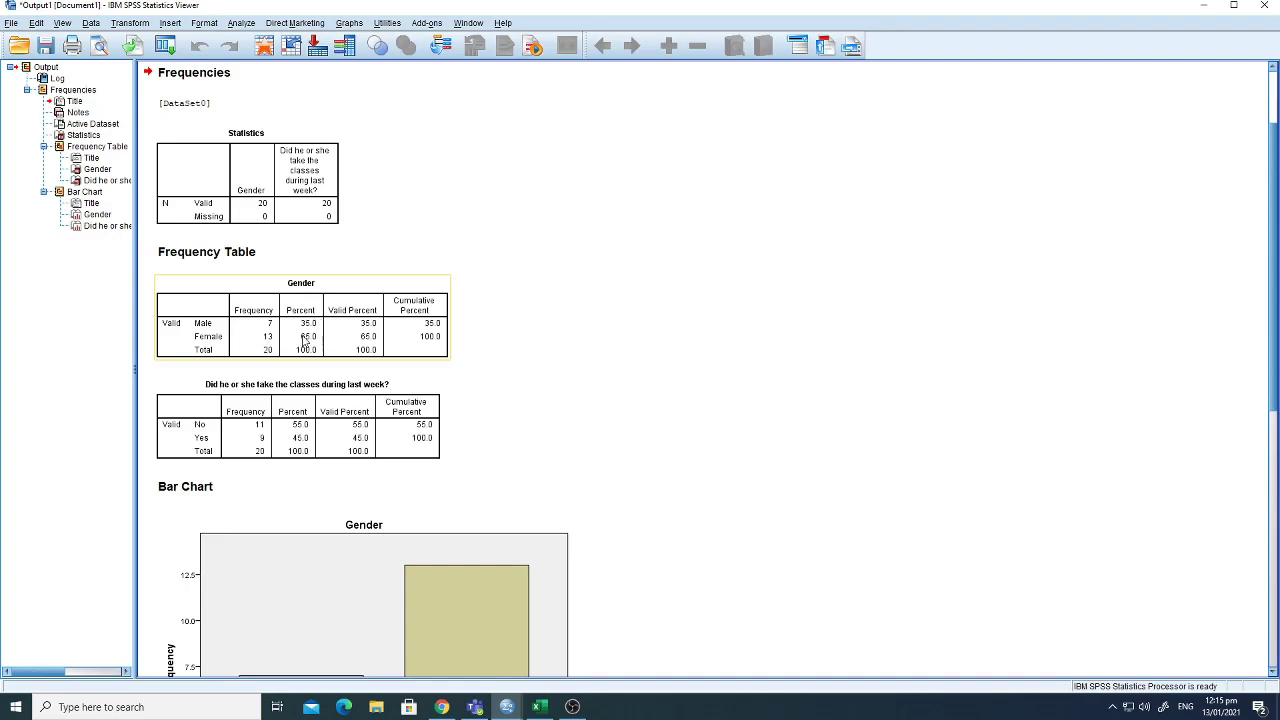
Examine the frequency tables and bar charts for Gender and class attendance in the output.
scroll(452, 394, down, 1)
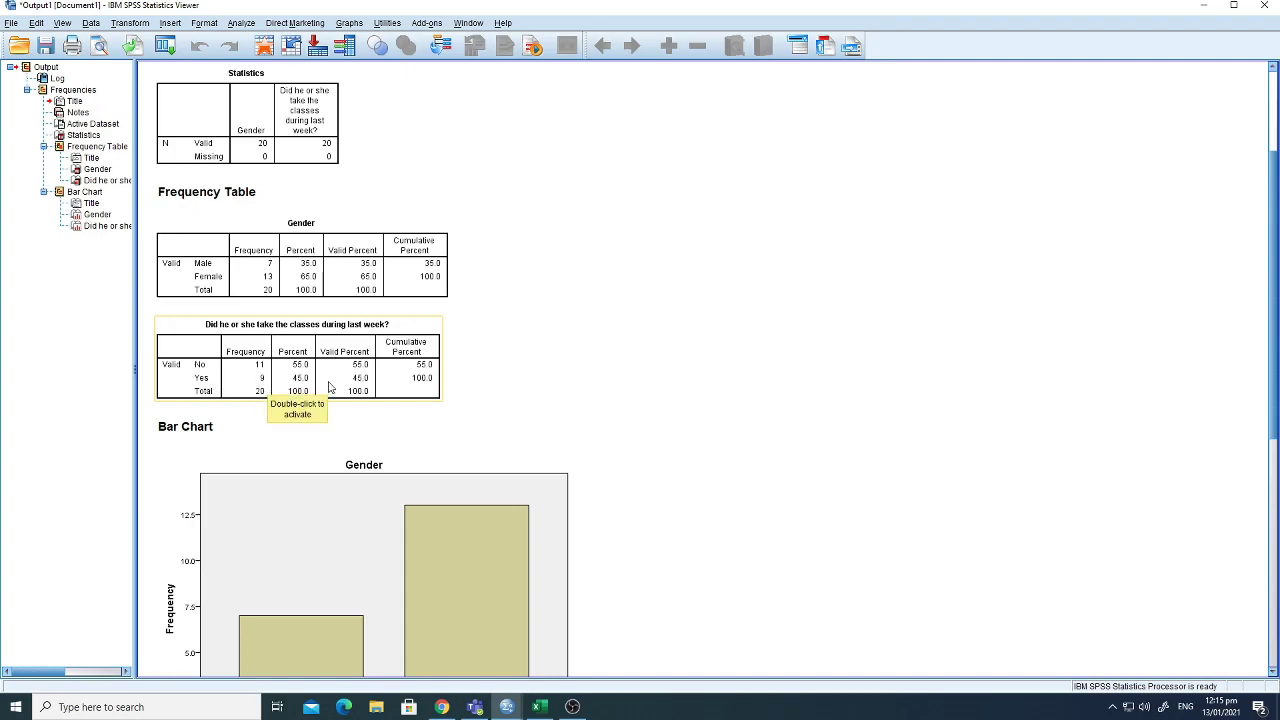
scroll(335, 381, down, 5)
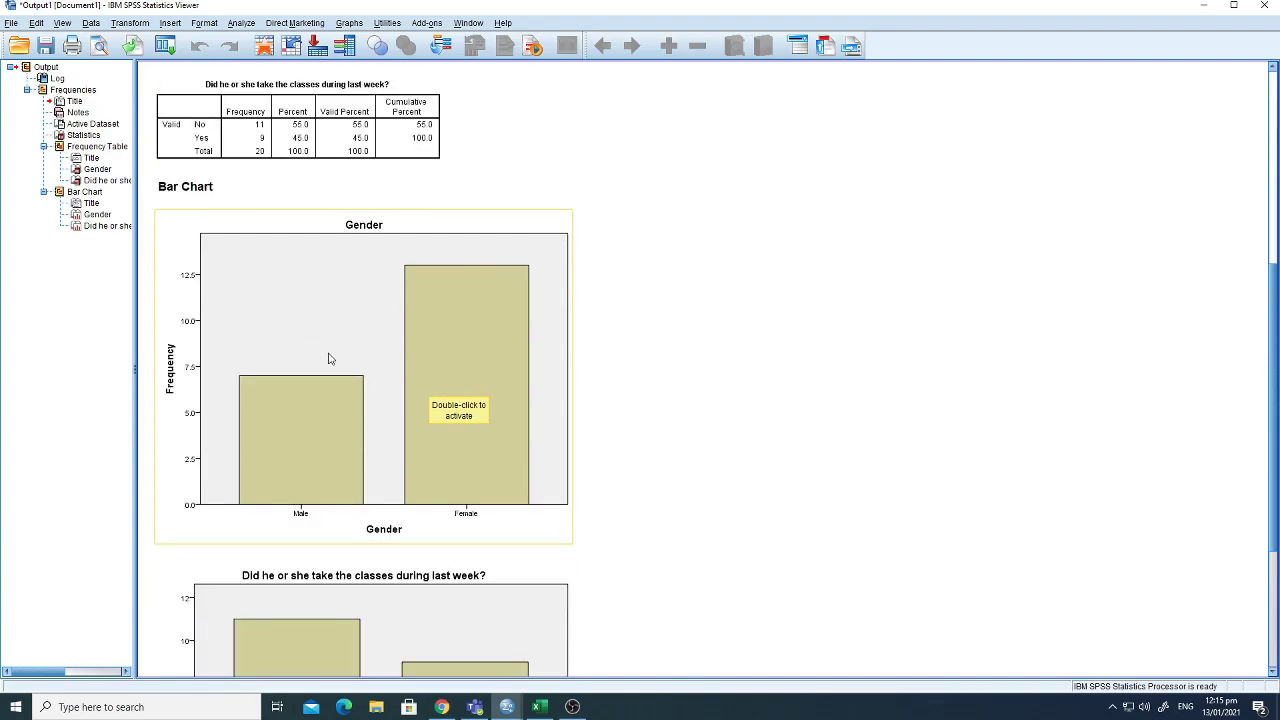
click(334, 289)
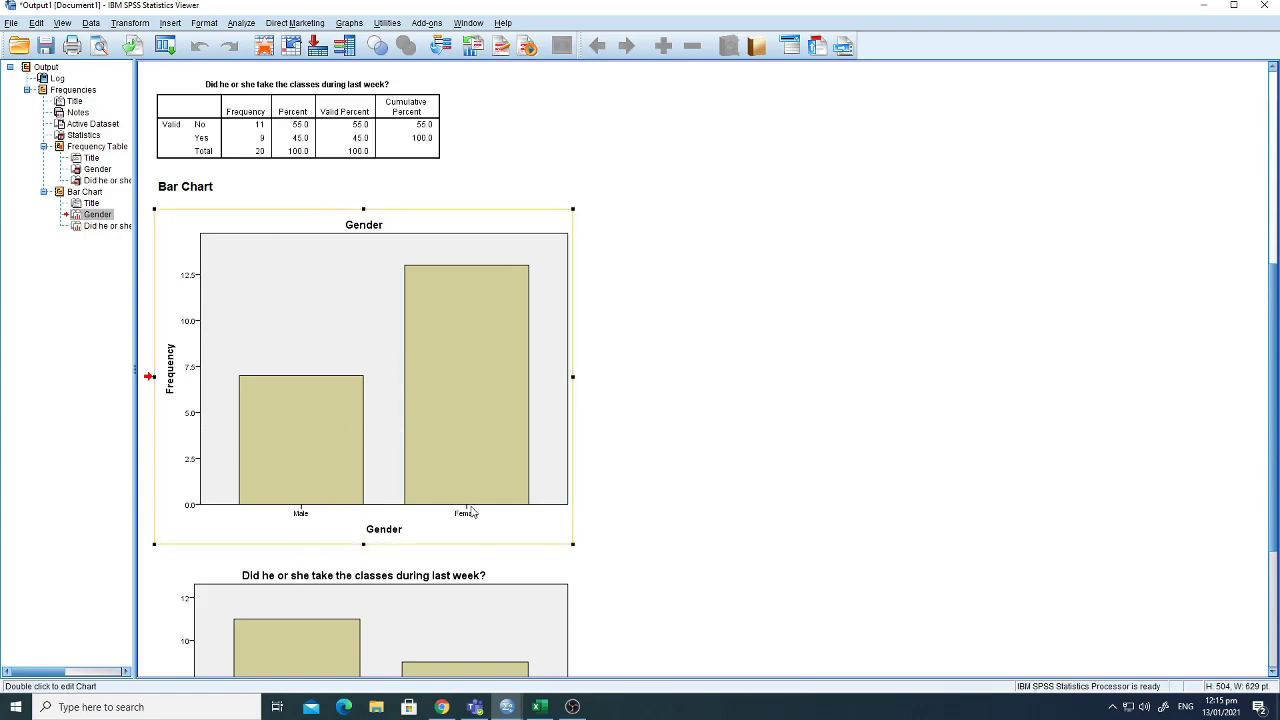
scroll(320, 482, down, 5)
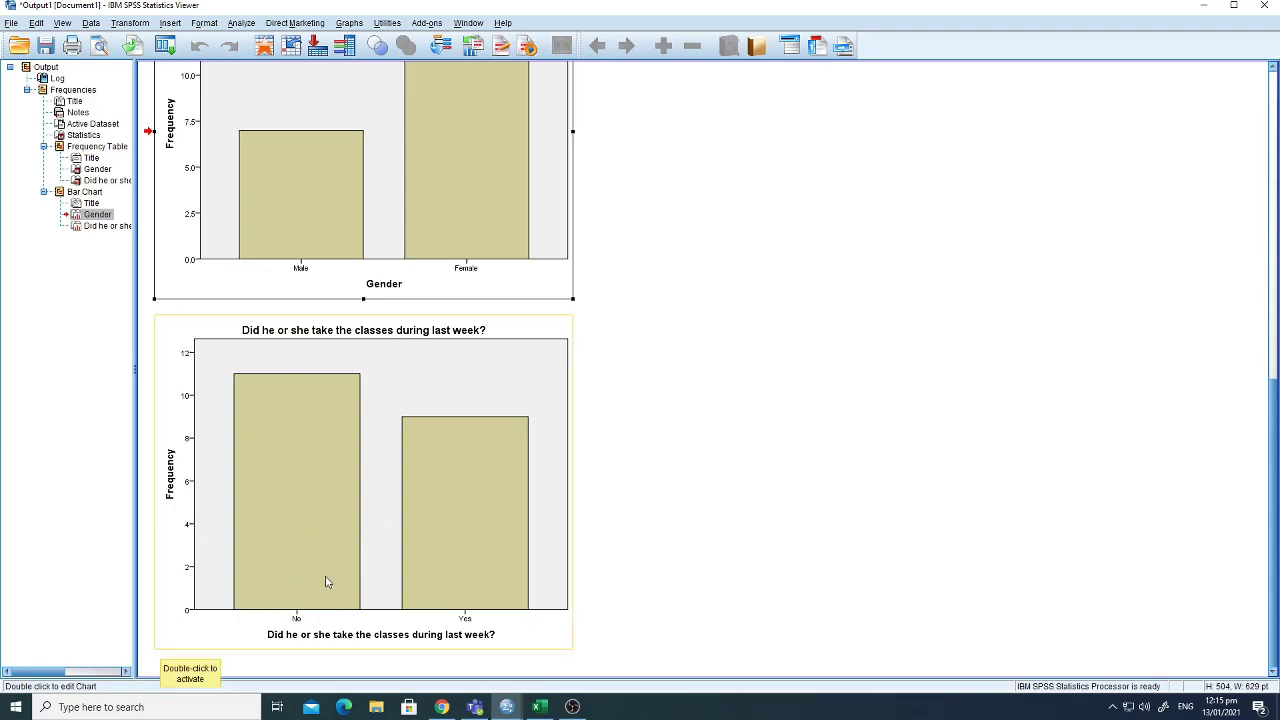
click(443, 538)
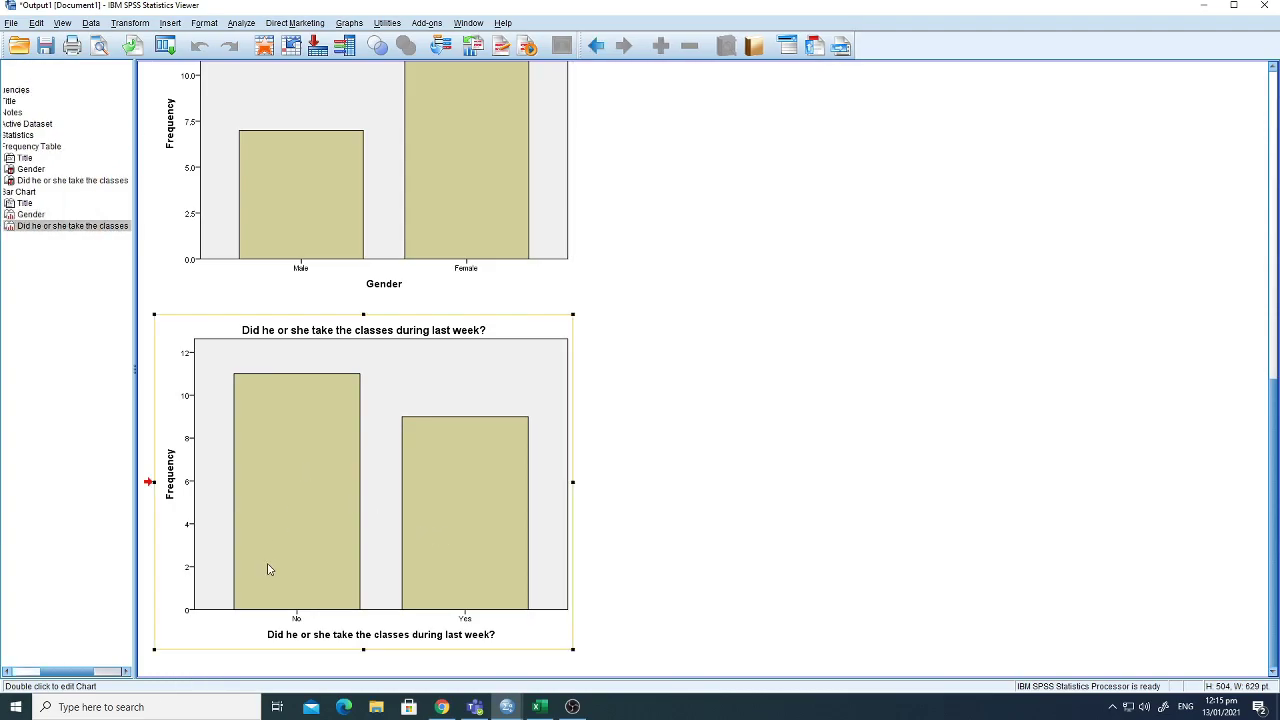
click(646, 424)
scroll(586, 400, up, 10)
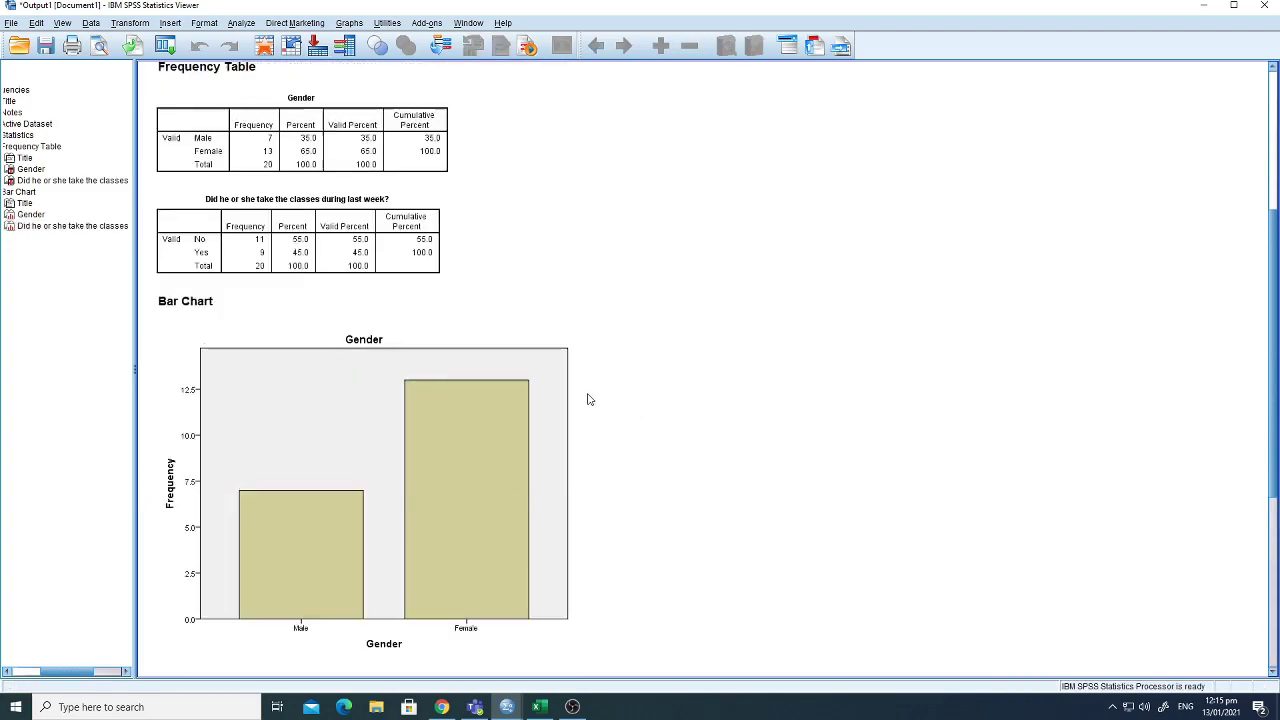
Set up a new Frequencies analysis with Age as its only variable, removing Gender and the class attendance question.
scroll(588, 400, down, 3)
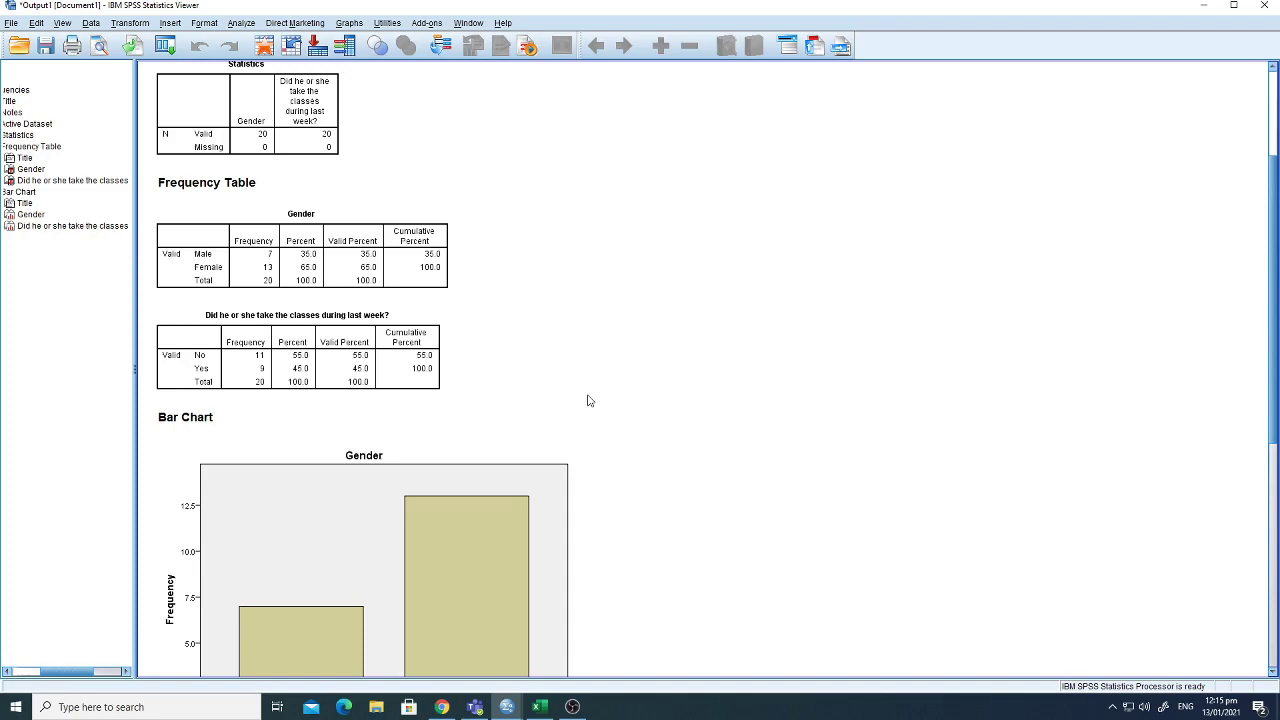
scroll(300, 443, down, 1)
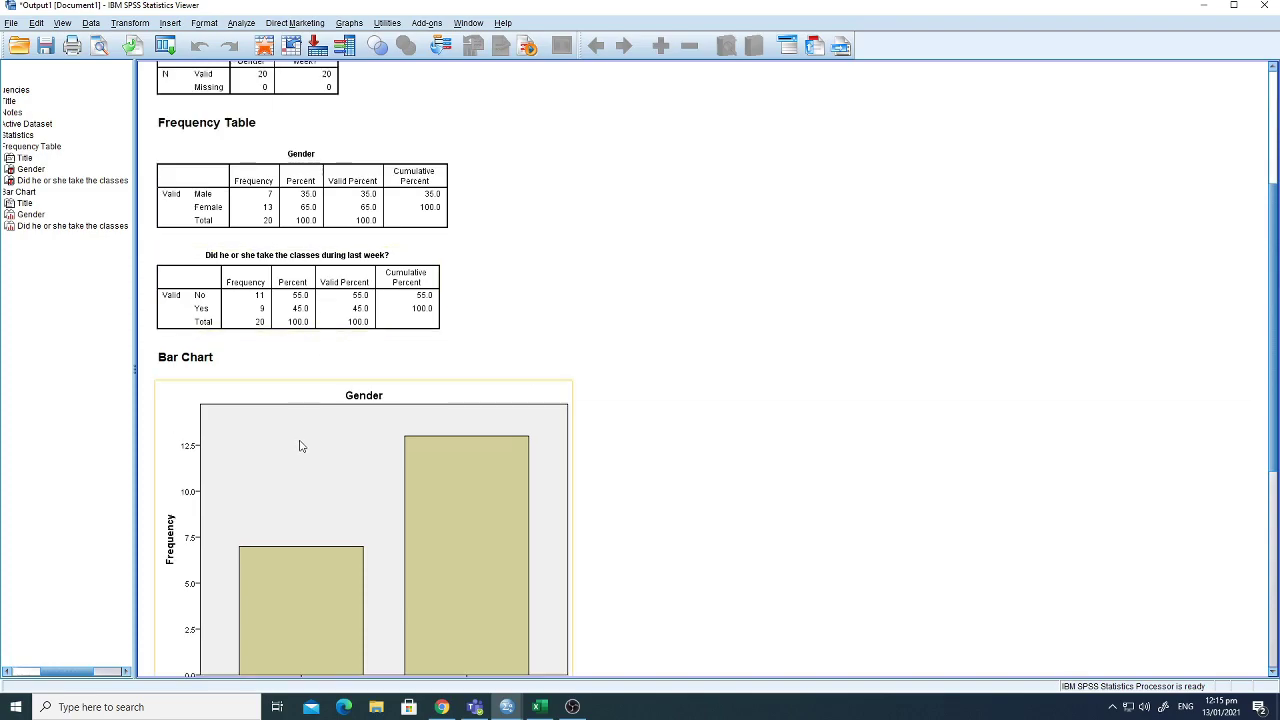
click(241, 22)
mouse_move(300, 57)
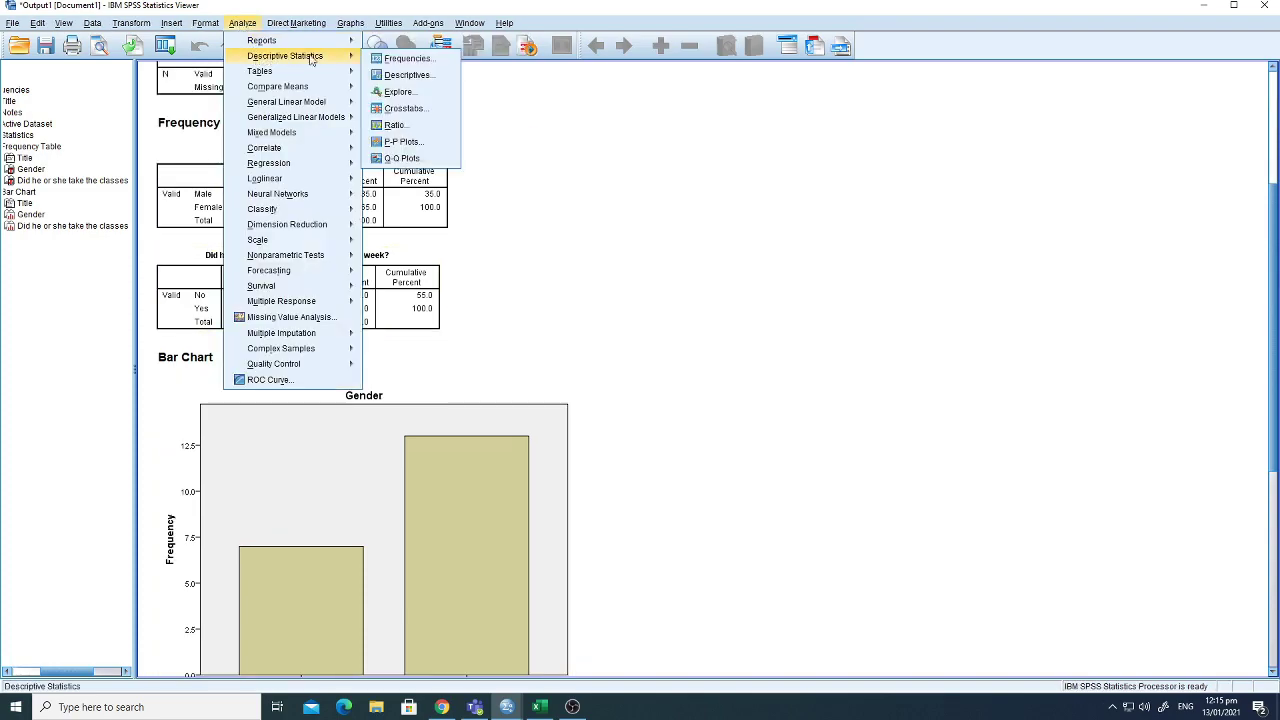
click(405, 58)
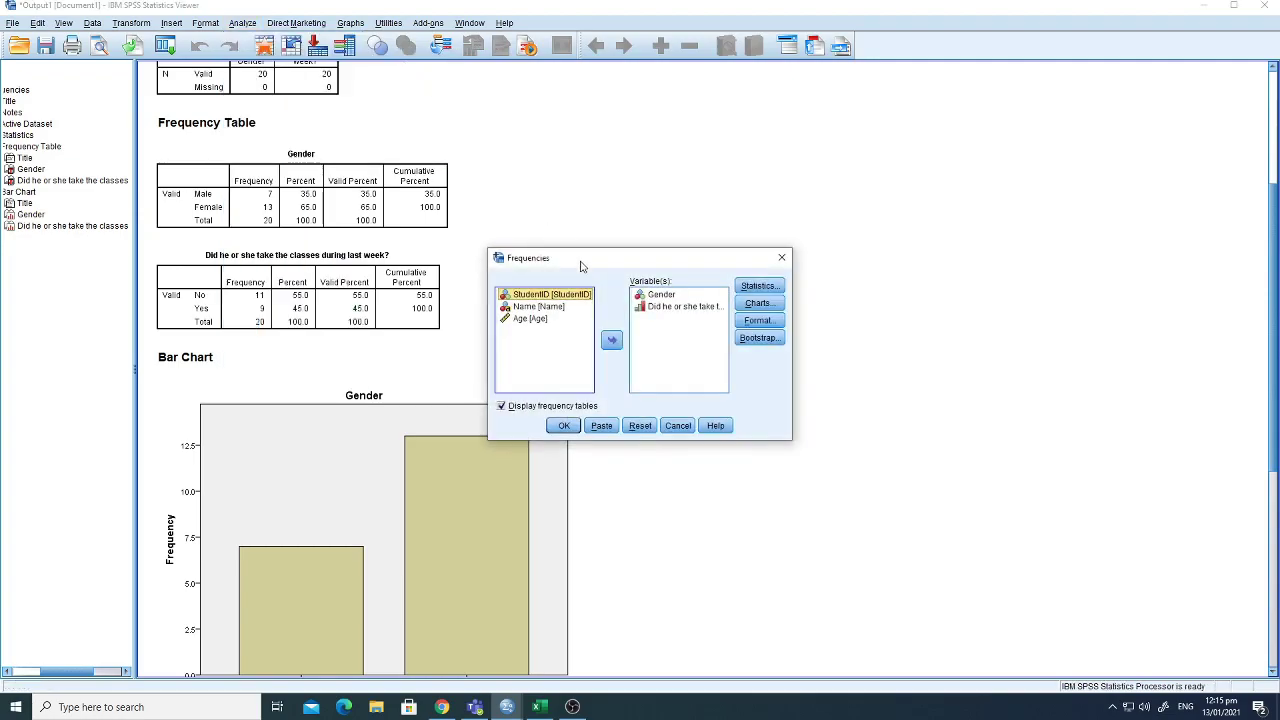
click(661, 296)
click(612, 340)
click(658, 298)
click(611, 340)
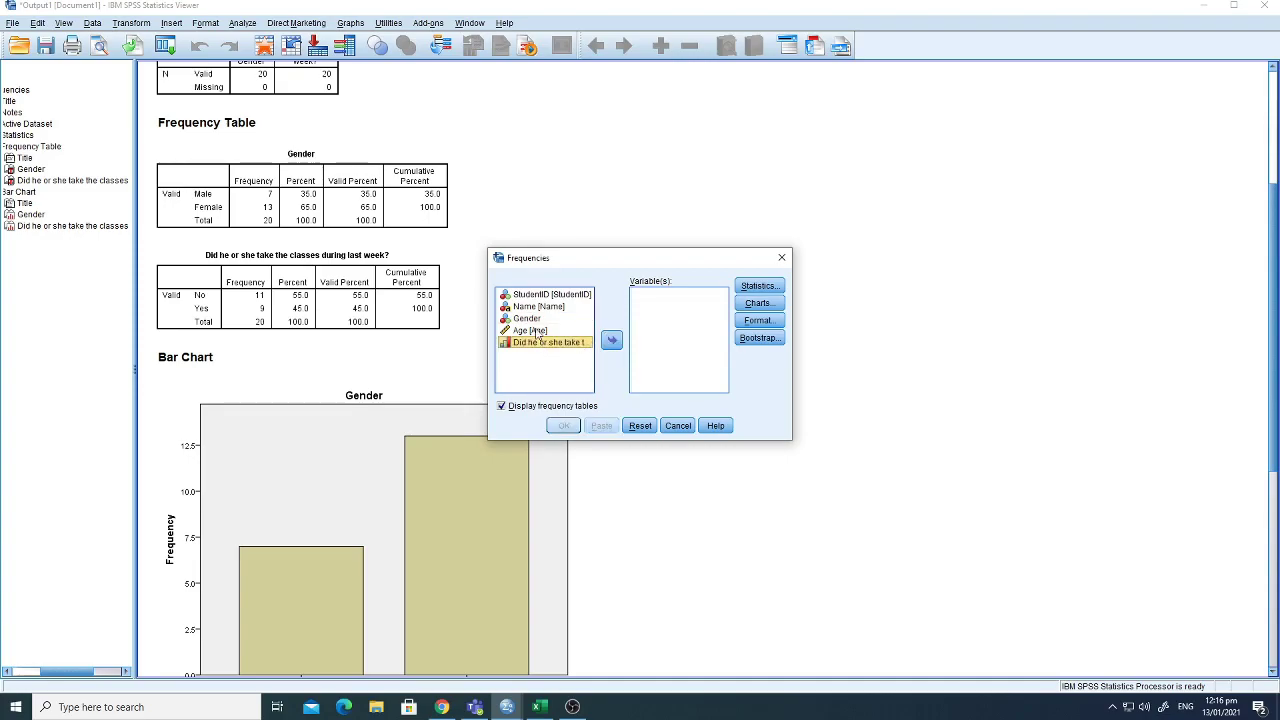
click(536, 331)
click(610, 341)
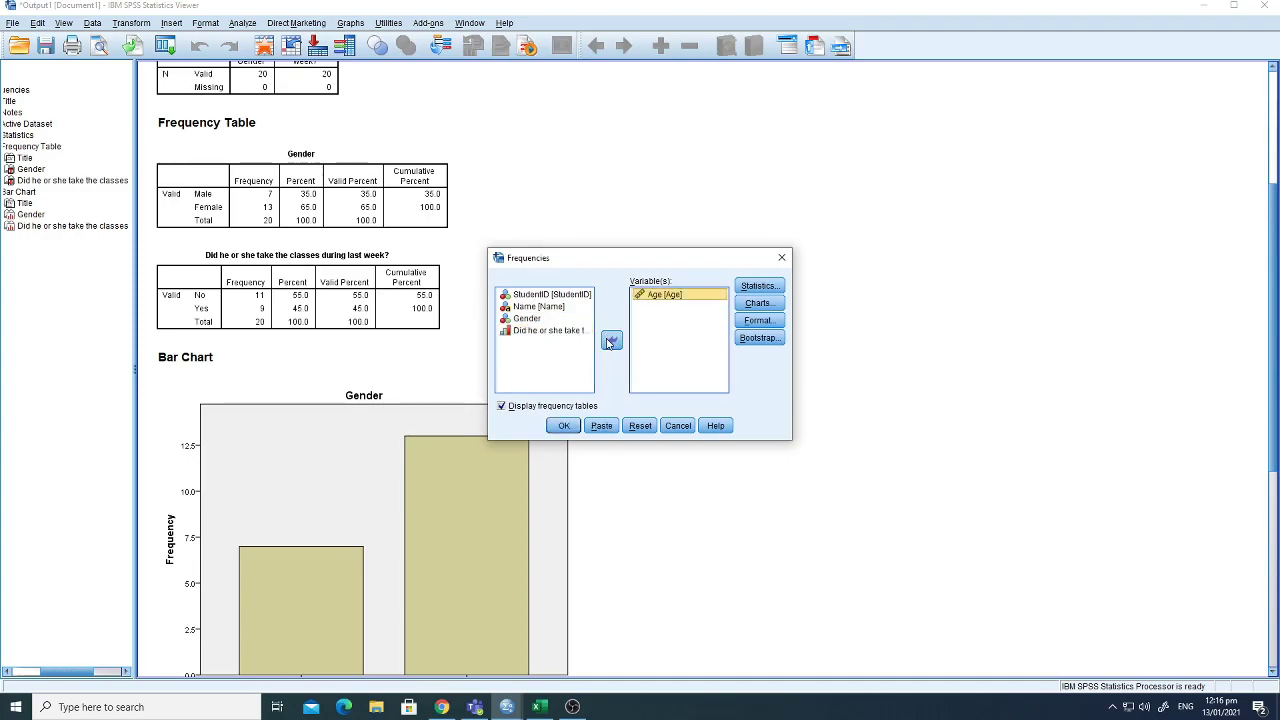
Request the mean, median and quartiles as statistics for the Age frequencies analysis.
click(756, 286)
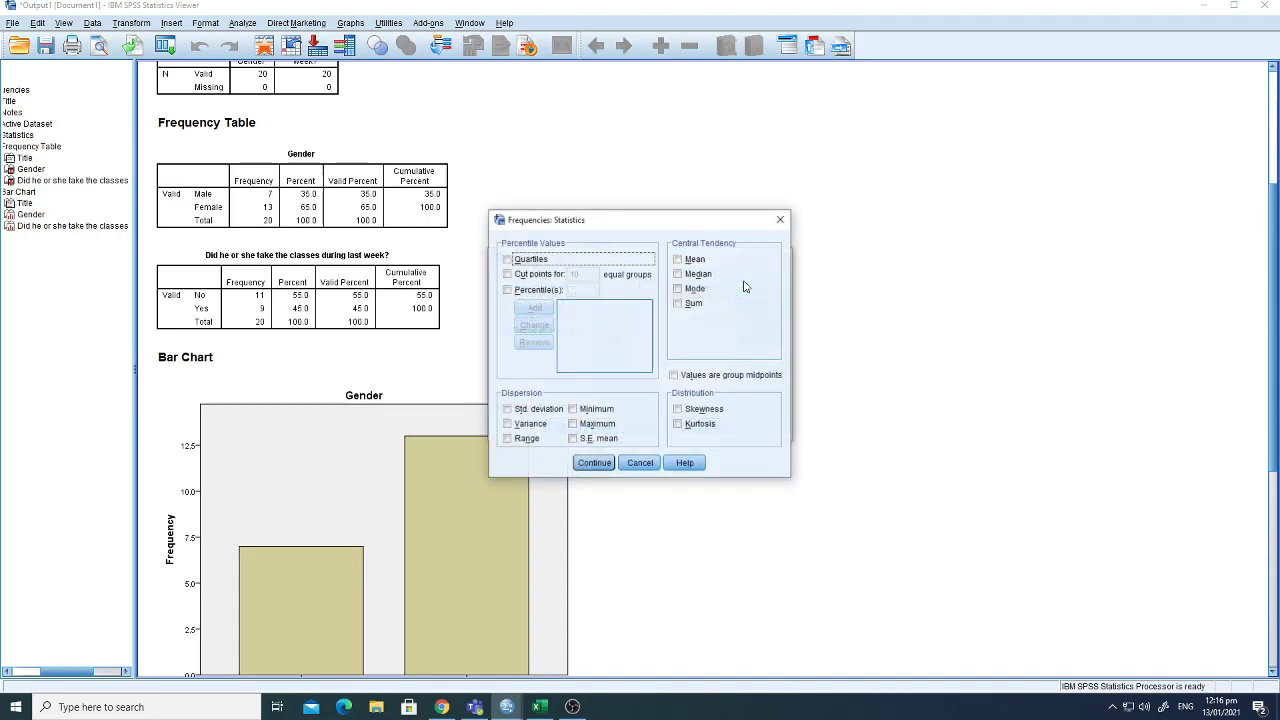
click(695, 259)
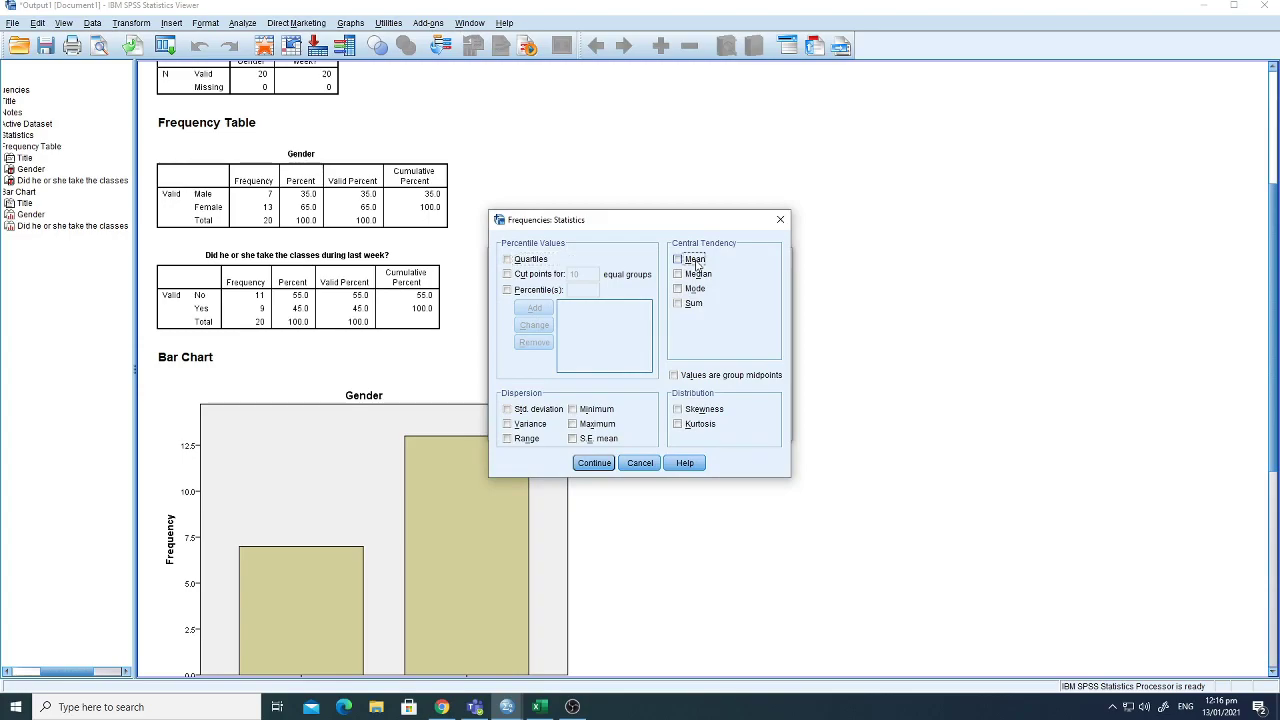
click(697, 273)
click(507, 259)
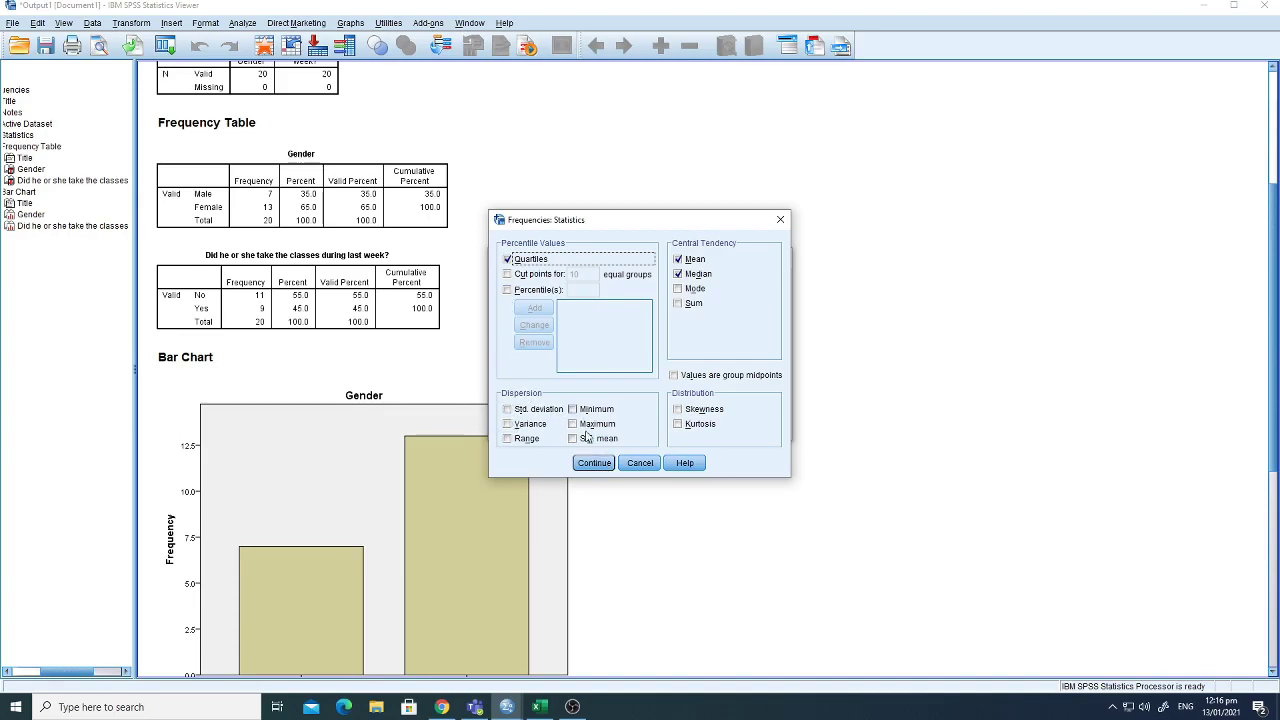
click(594, 462)
Choose a histogram with a normal curve as the chart for Age and run the analysis.
click(757, 303)
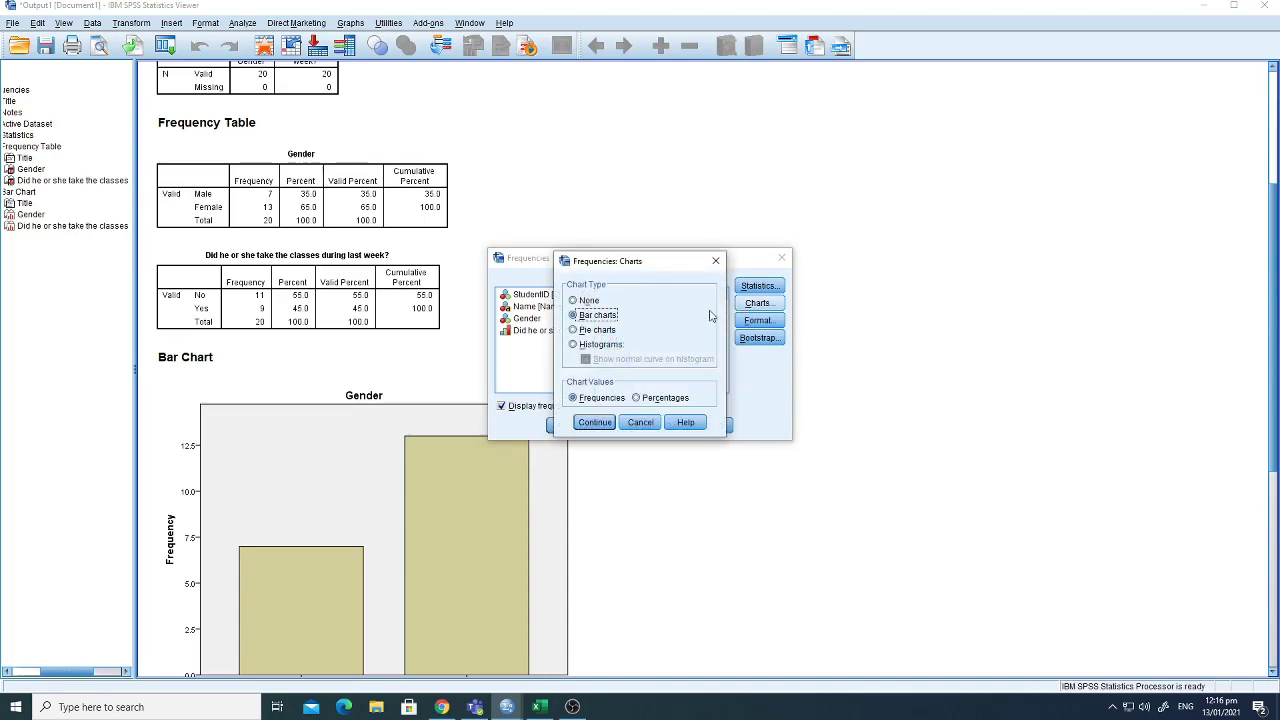
click(574, 345)
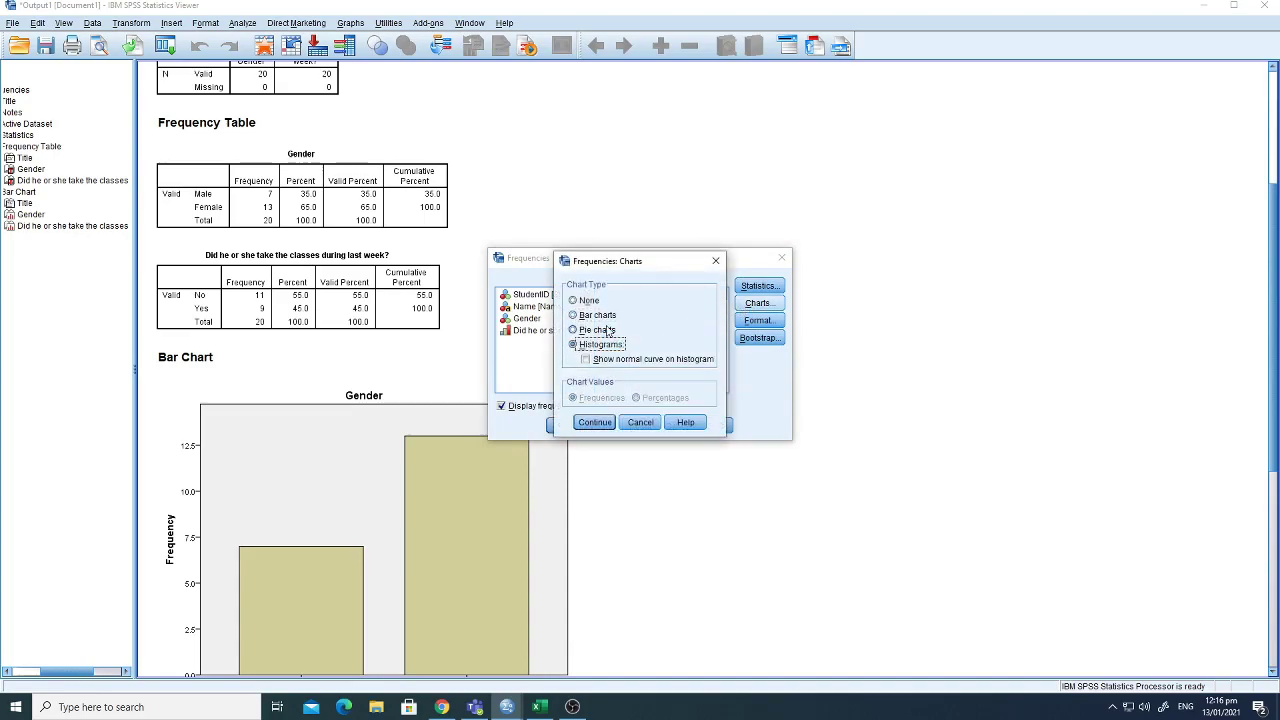
click(608, 364)
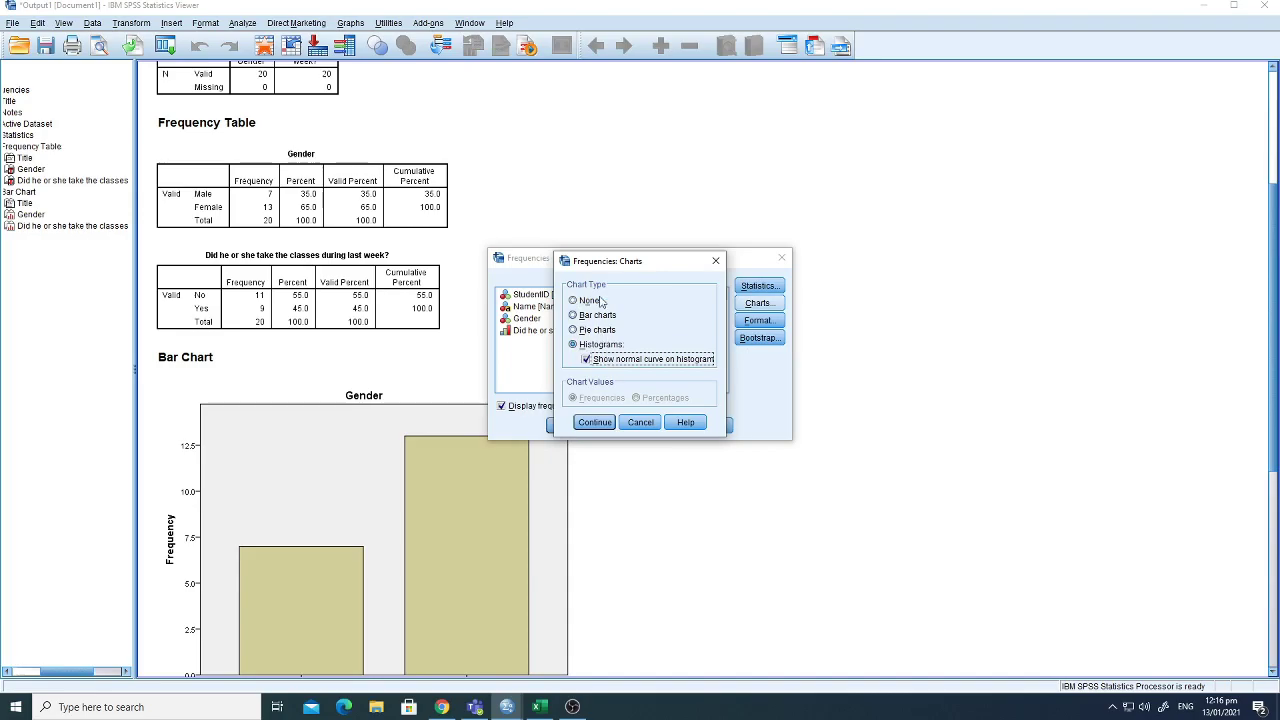
click(595, 421)
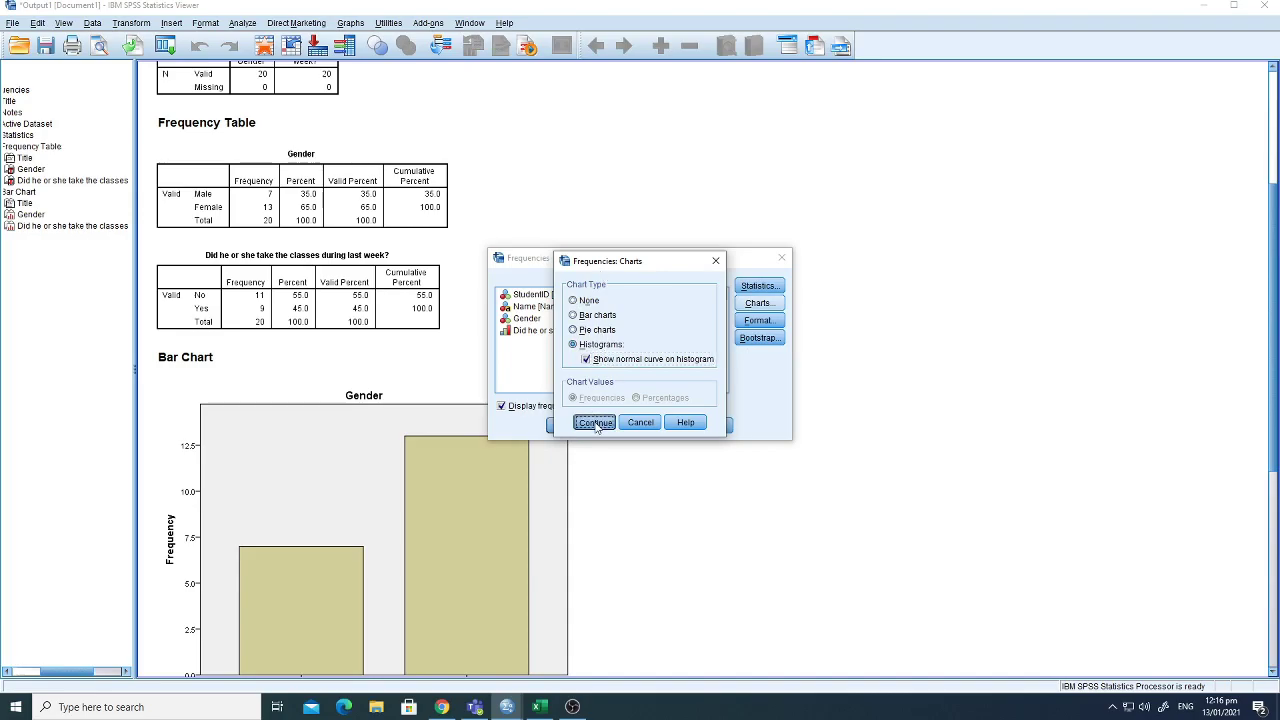
click(564, 426)
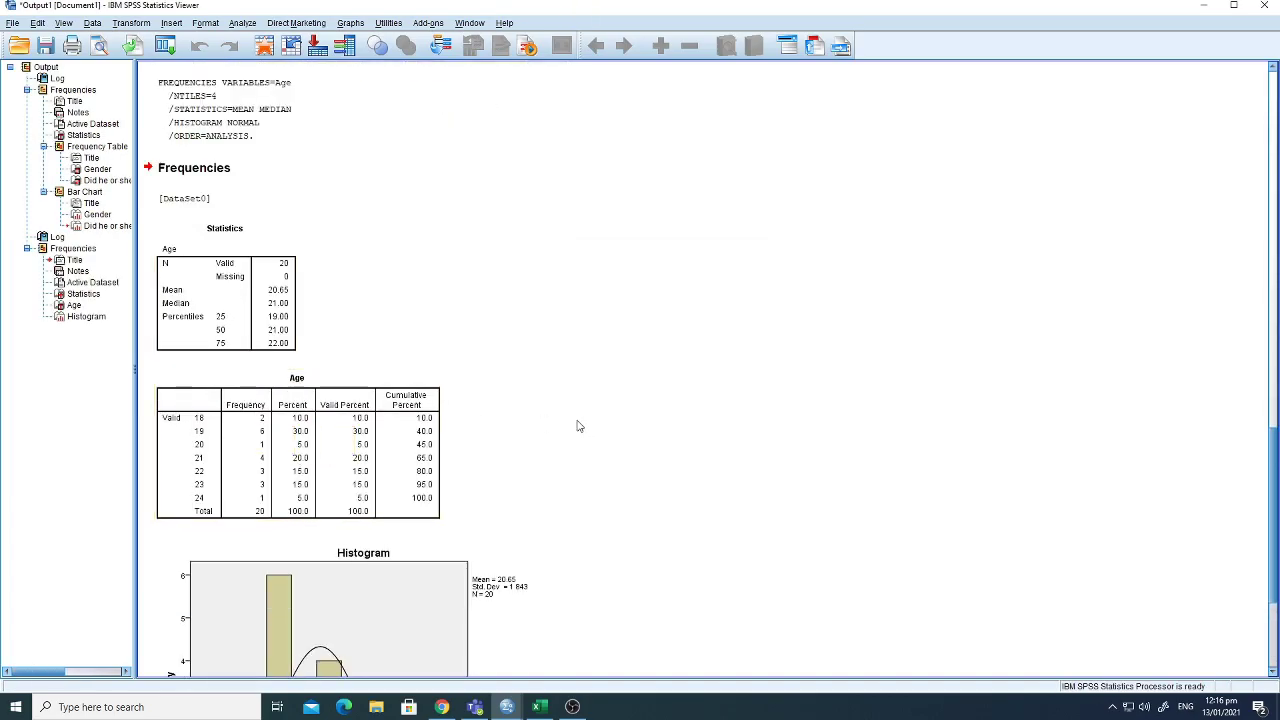
Examine the statistics table, frequency table and histogram for Age in the output.
scroll(575, 426, down, 5)
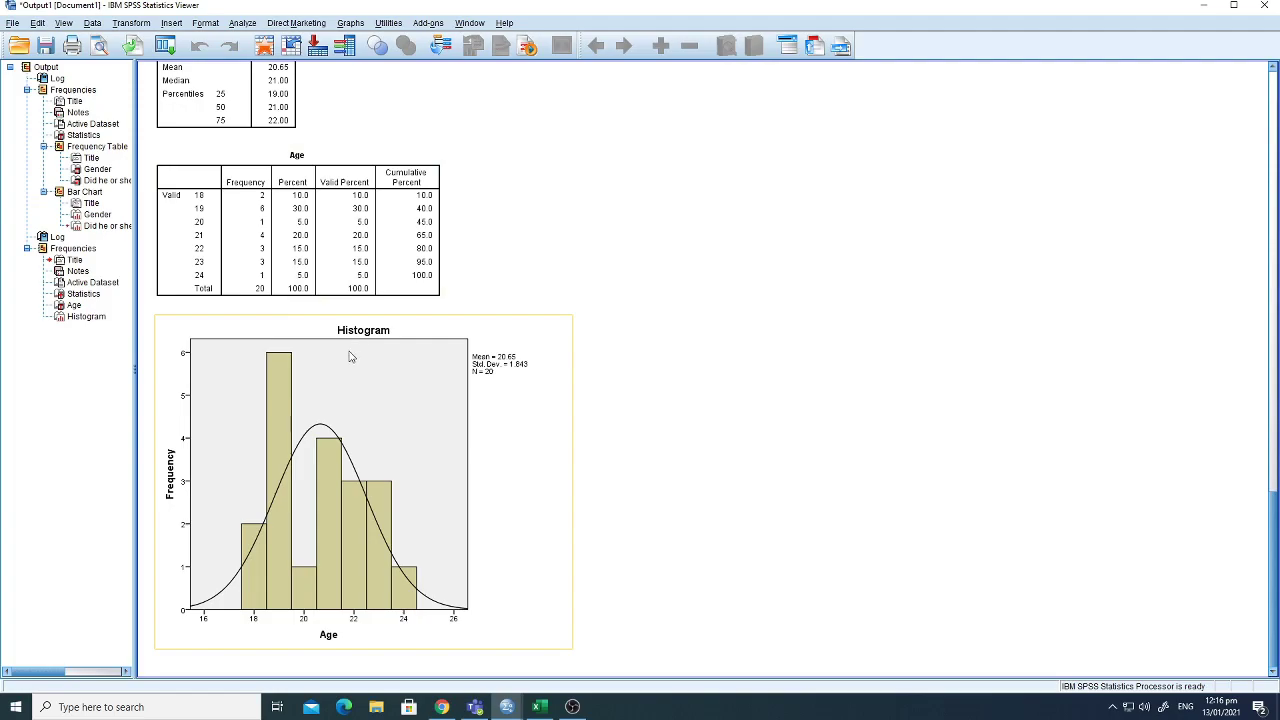
scroll(323, 410, up, 1)
scroll(325, 401, down, 1)
scroll(240, 485, up, 5)
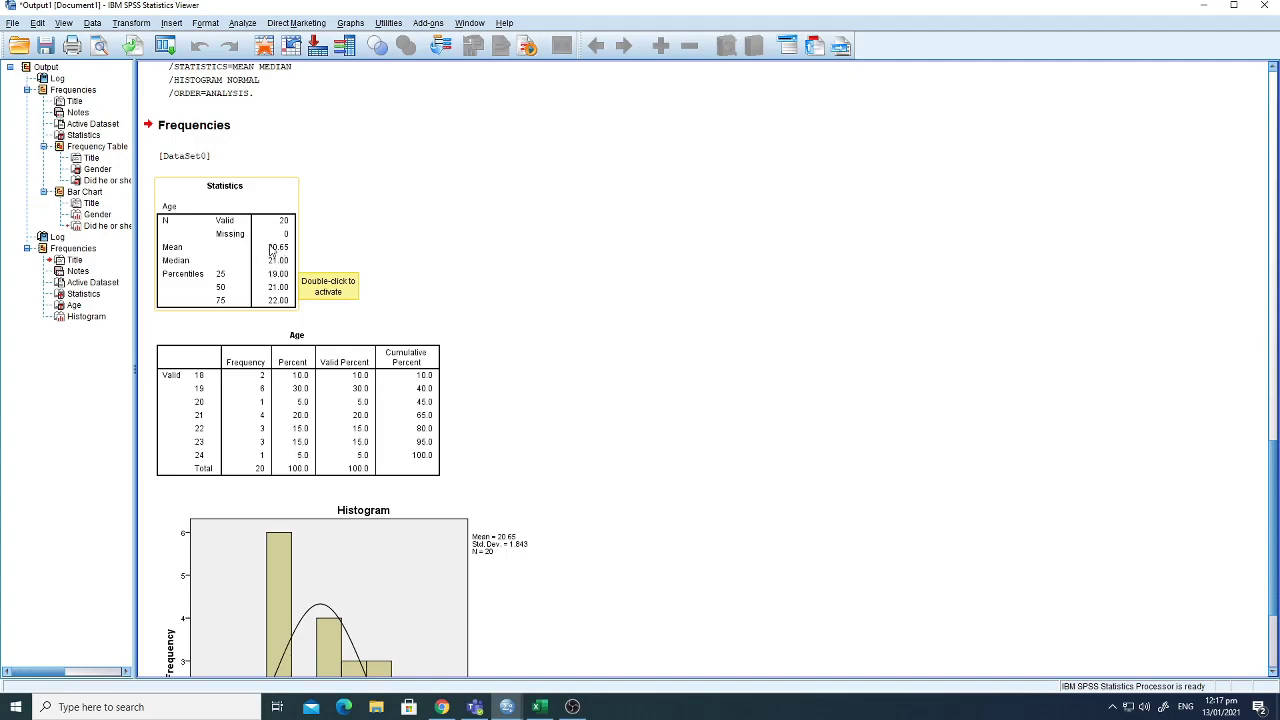
scroll(312, 398, down, 4)
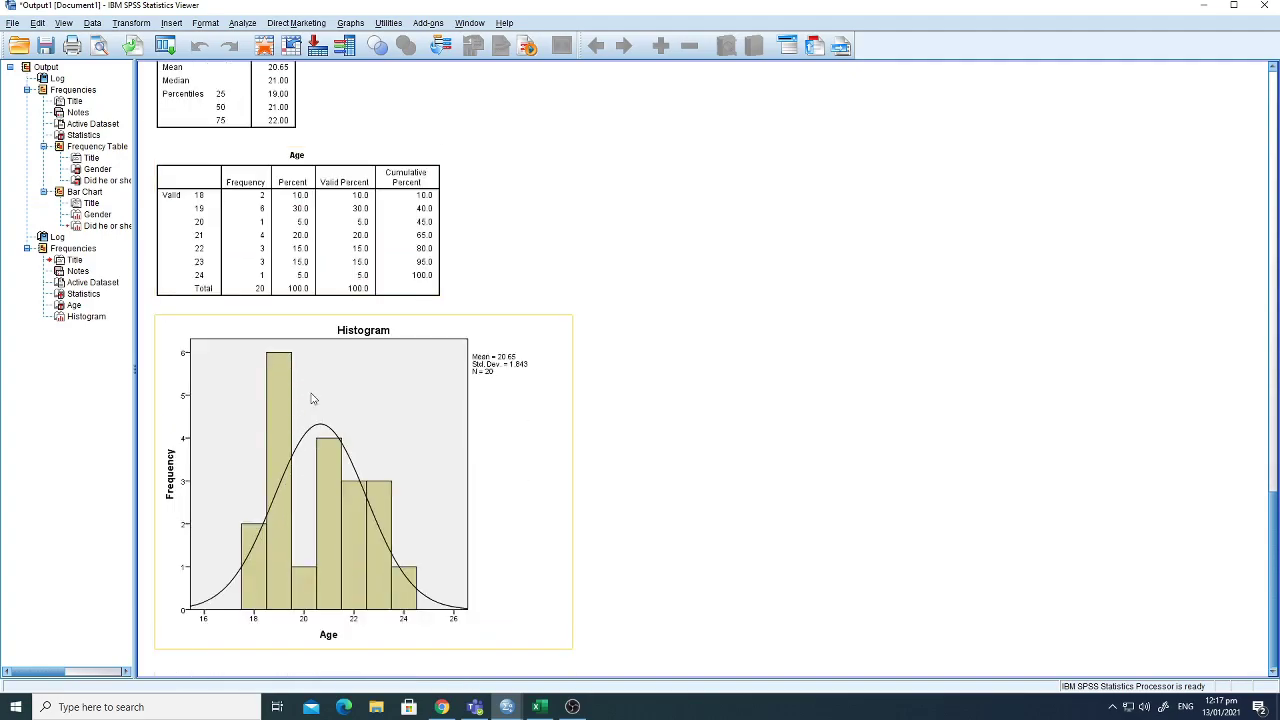